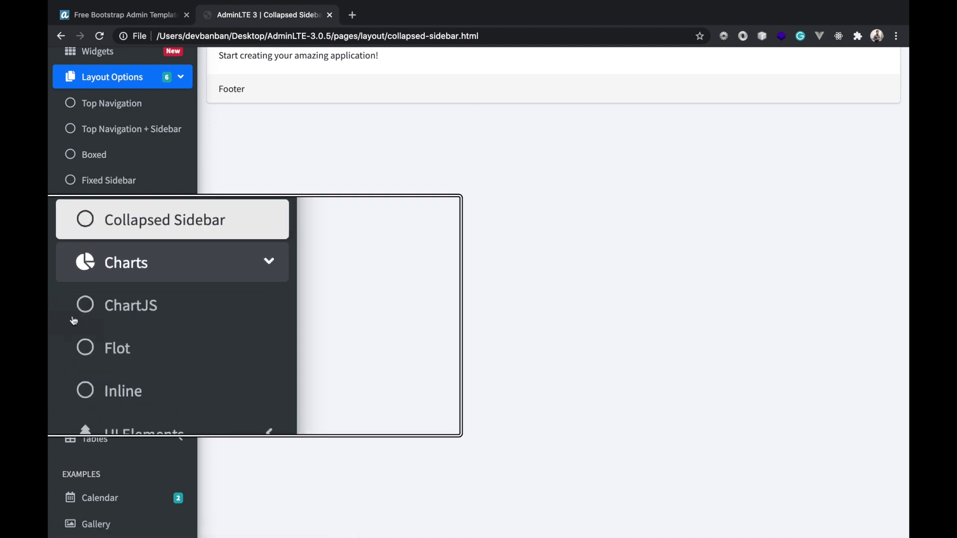
Open the ChartJS page under Charts, reload it and look through its area, line, donut, bar and pie chart examples.
left_click(107, 283)
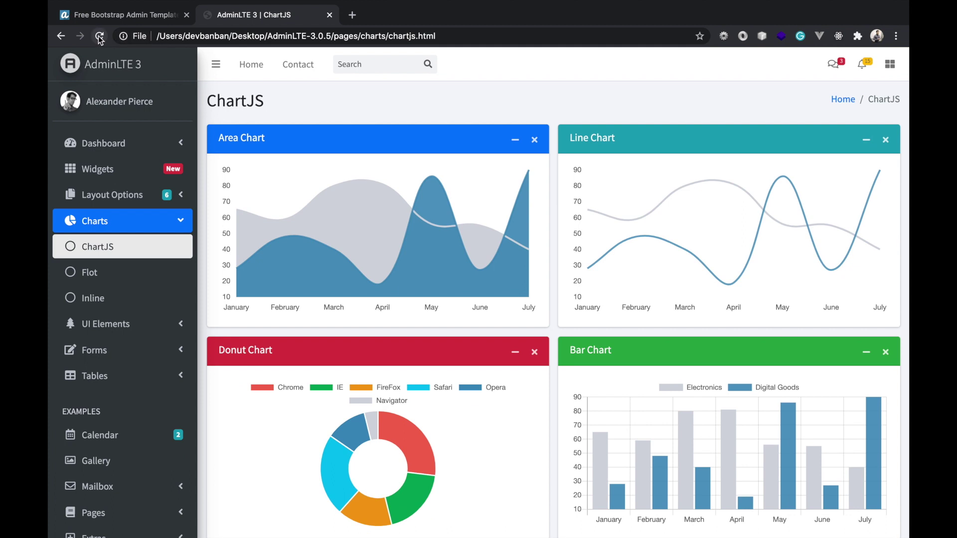
left_click(99, 36)
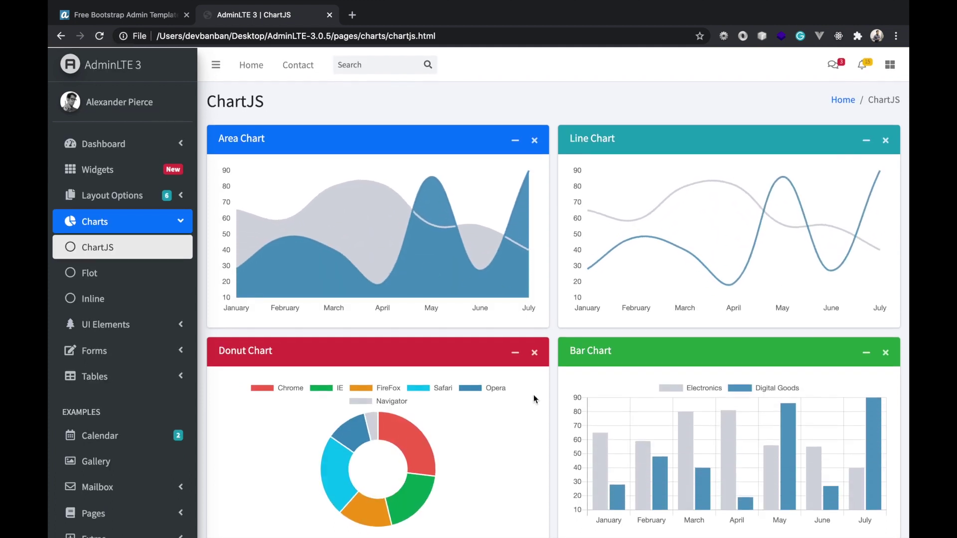
scroll(533, 396, "down", 5)
scroll(533, 395, "down", 1)
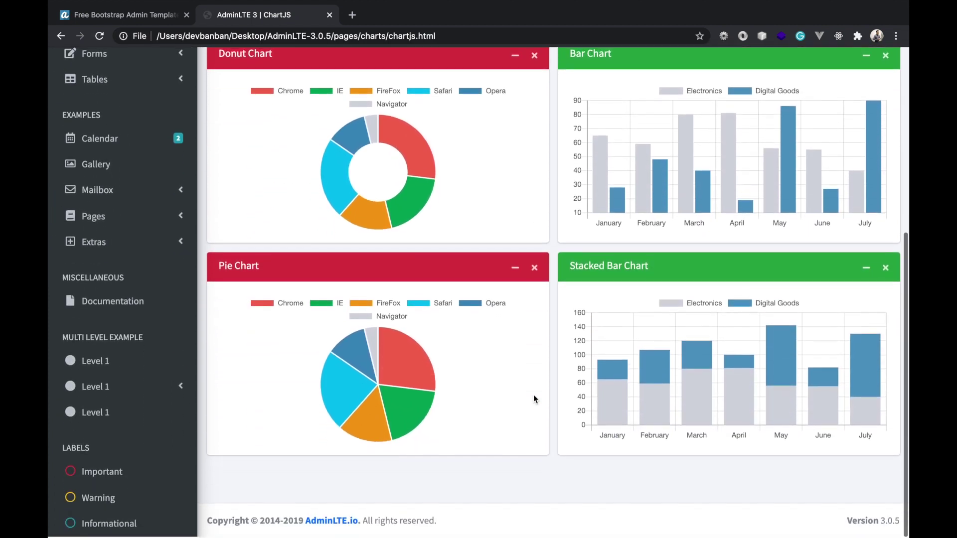
scroll(533, 395, "up", 4)
scroll(533, 395, "up", 3)
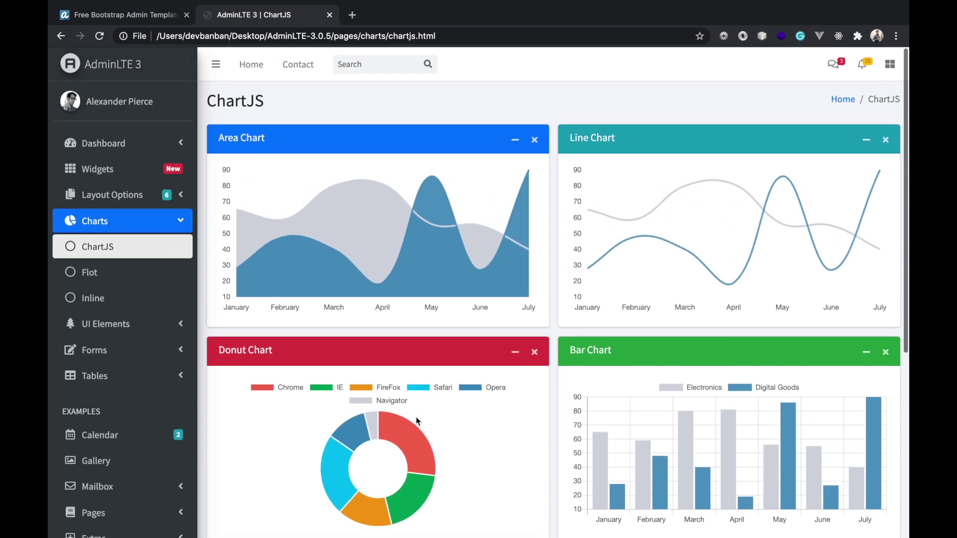
Open the Flot charts page and review its interactive area, line, bar, area and donut charts.
left_click(125, 279)
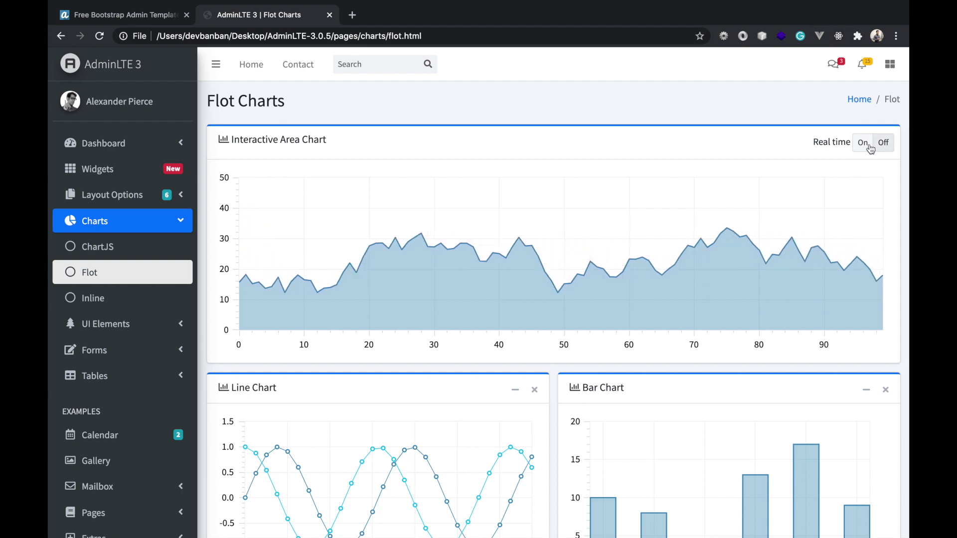
scroll(756, 207, "down", 5)
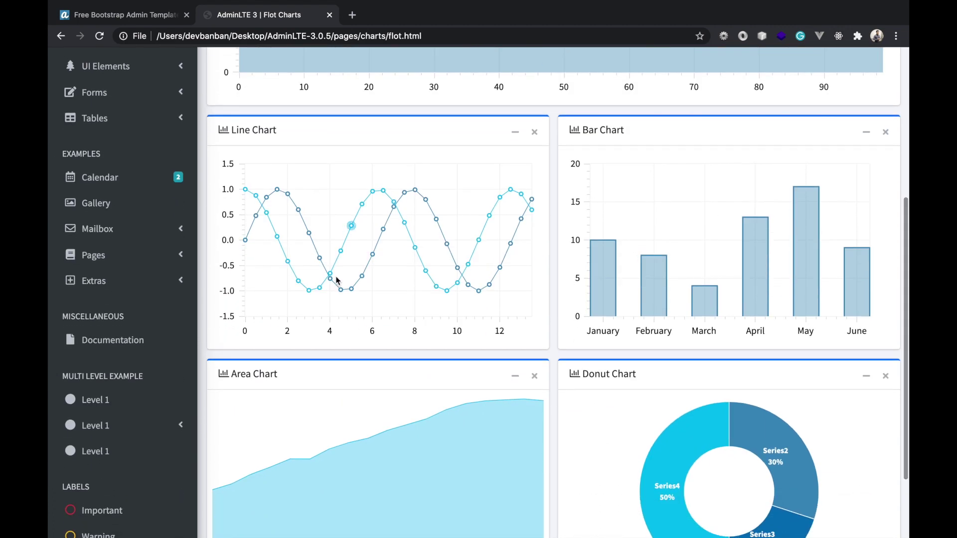
mouse_move(477, 250)
scroll(685, 275, "down", 2)
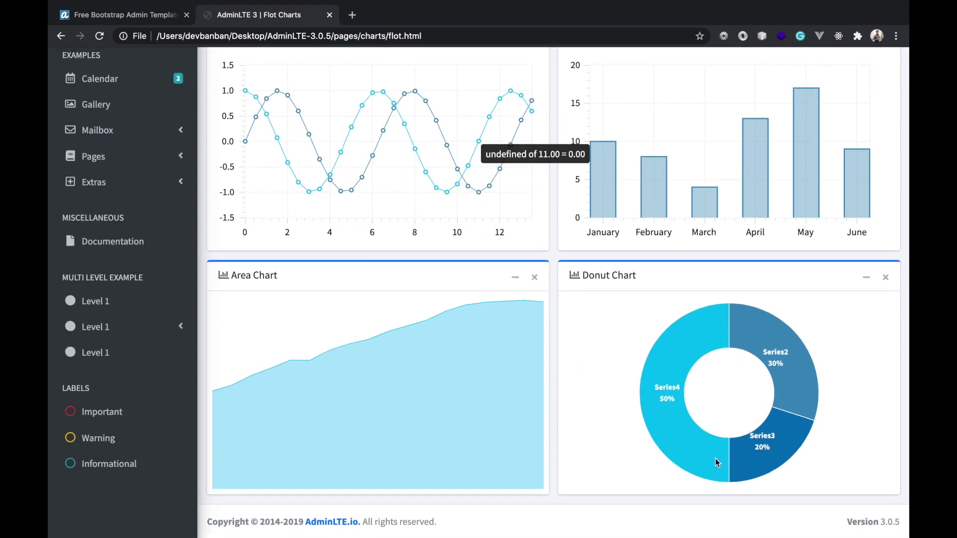
Open the Inline charts page and review the jQuery Knob examples in different sizes and Tron style.
scroll(356, 334, "up", 5)
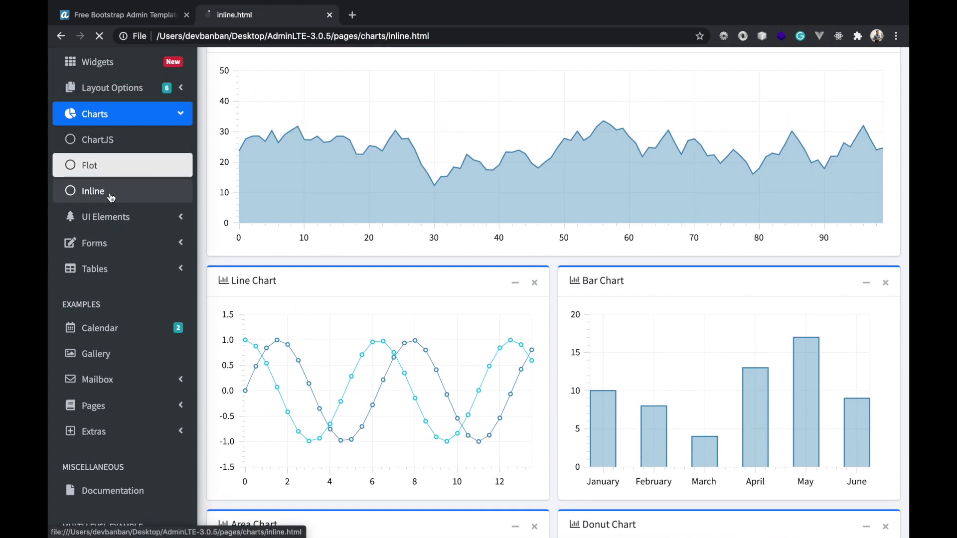
scroll(525, 221, "down", 6)
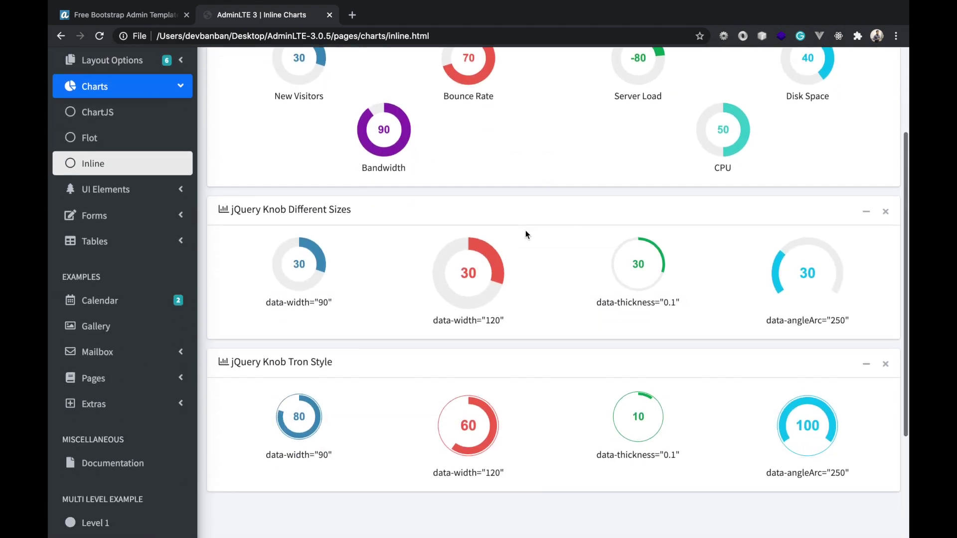
scroll(525, 231, "up", 3)
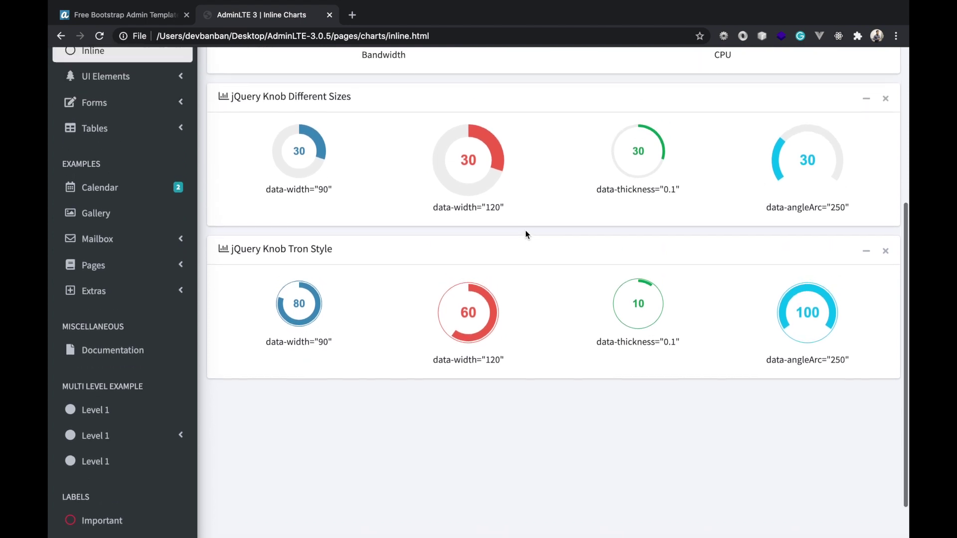
Open the General page under UI Elements and examine its color palette, alerts, callouts, tabs and progress bars.
left_click(129, 198)
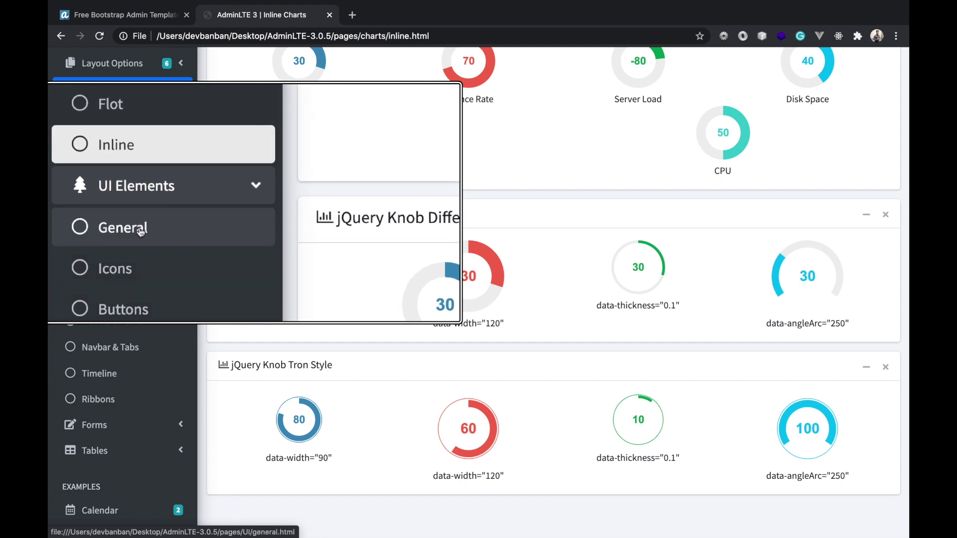
left_click(108, 220)
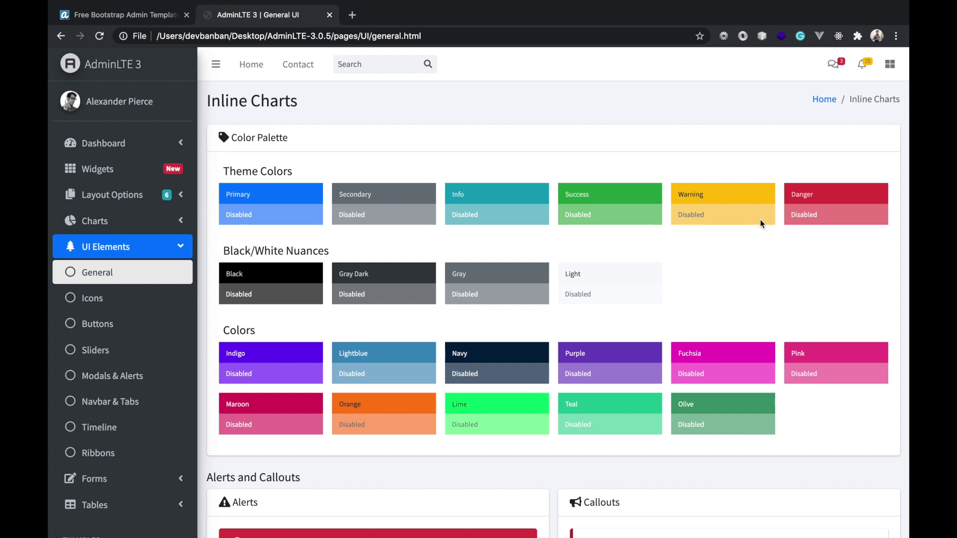
scroll(761, 224, "down", 1)
scroll(307, 349, "down", 6)
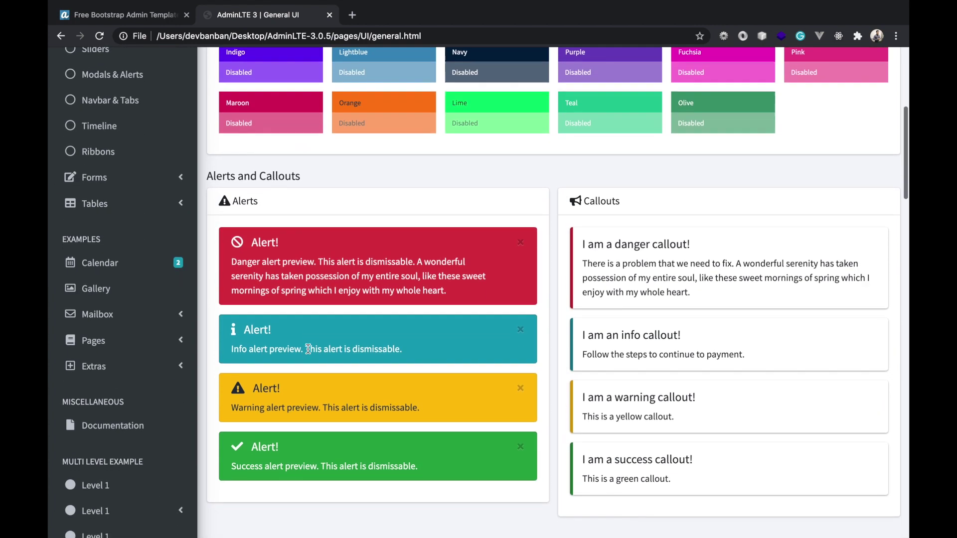
scroll(307, 348, "down", 5)
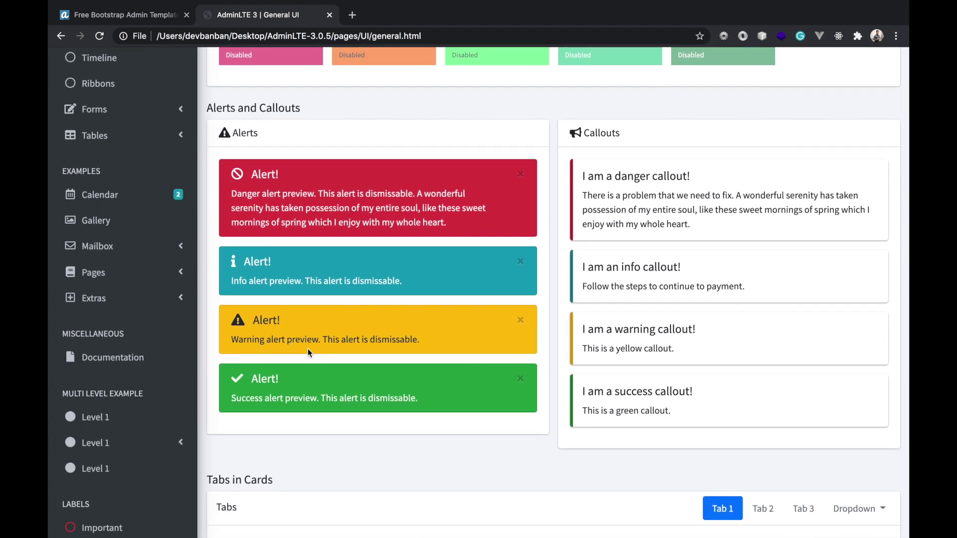
scroll(308, 349, "down", 5)
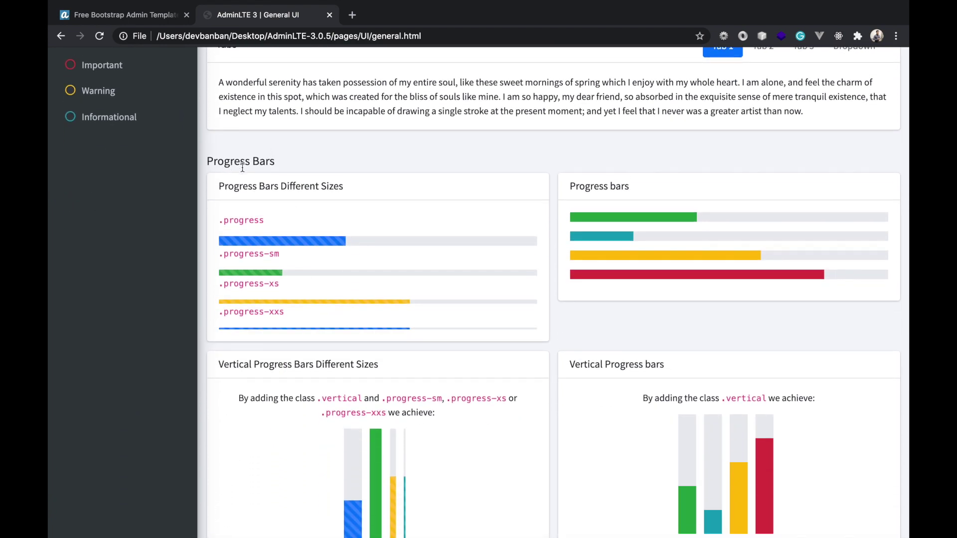
scroll(625, 284, "down", 7)
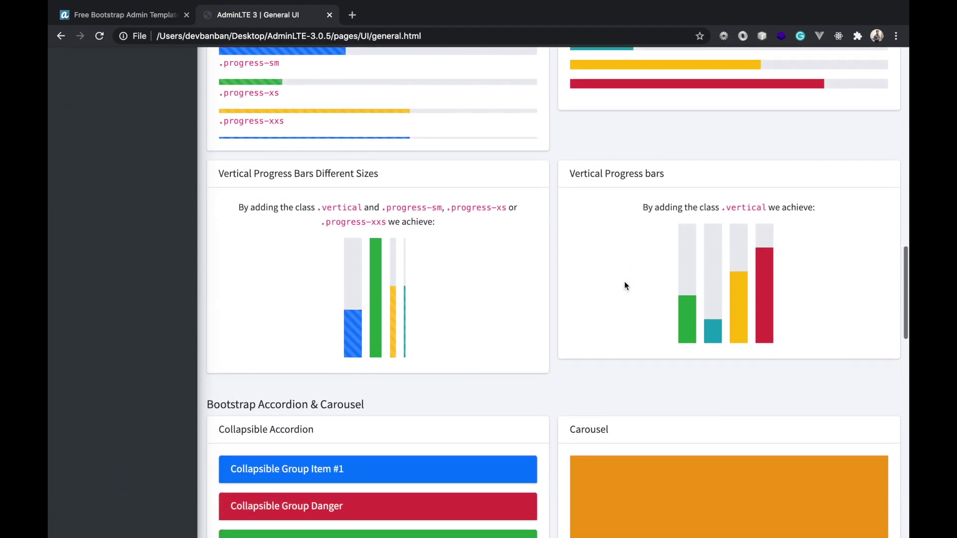
scroll(625, 282, "down", 3)
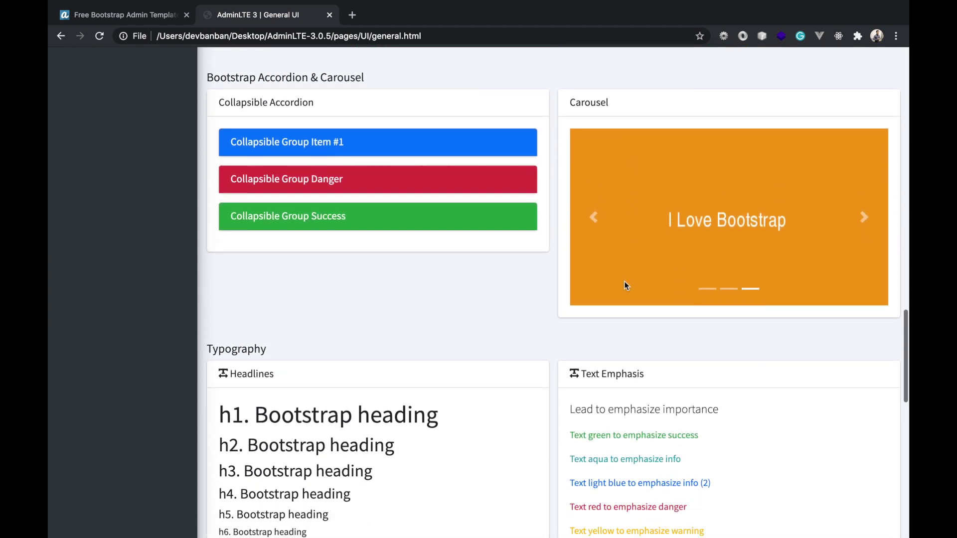
Advance the Bootstrap carousel example through its slides.
left_click(865, 239)
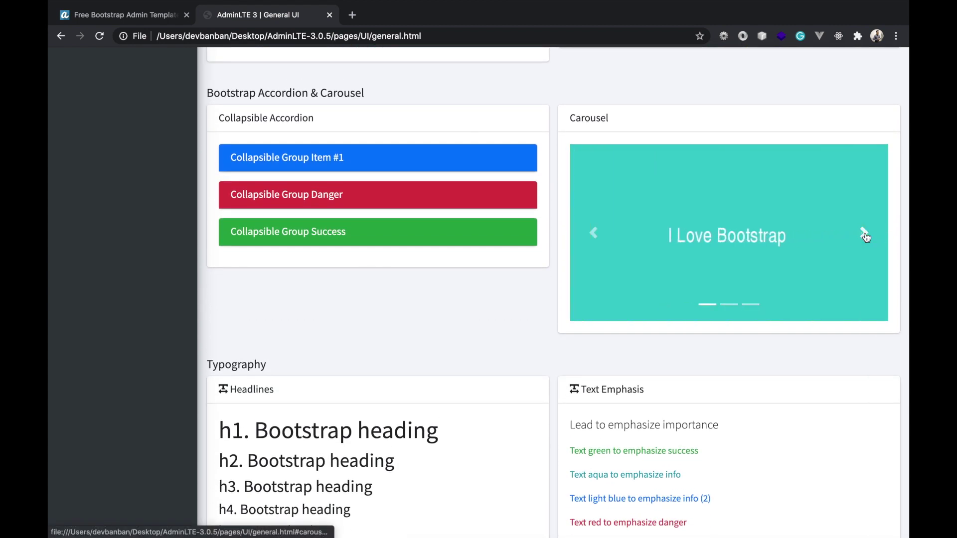
left_click(865, 238)
left_click(865, 237)
Review the typography section and the remaining General UI elements, ending back at the start of the page.
scroll(732, 372, "down", 5)
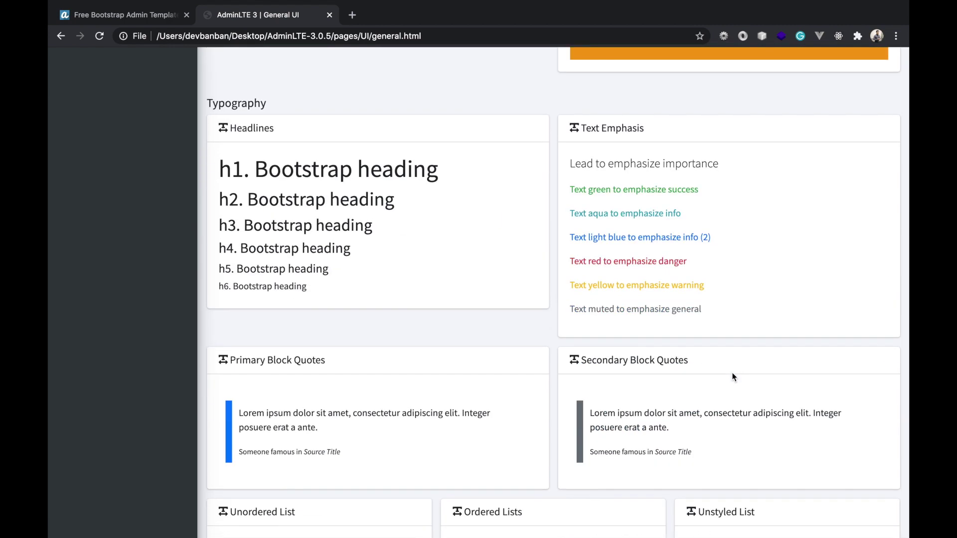
scroll(732, 374, "down", 7)
scroll(732, 373, "down", 3)
scroll(731, 373, "up", 20)
scroll(732, 373, "up", 9)
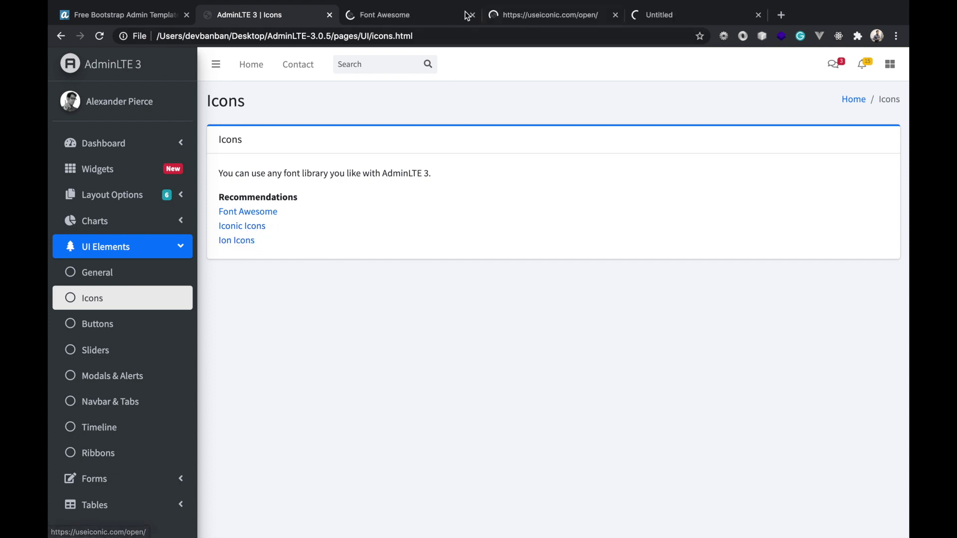
Switch to the Font Awesome site and examine its icon sets, categories and interactive icon demo.
left_click(438, 16)
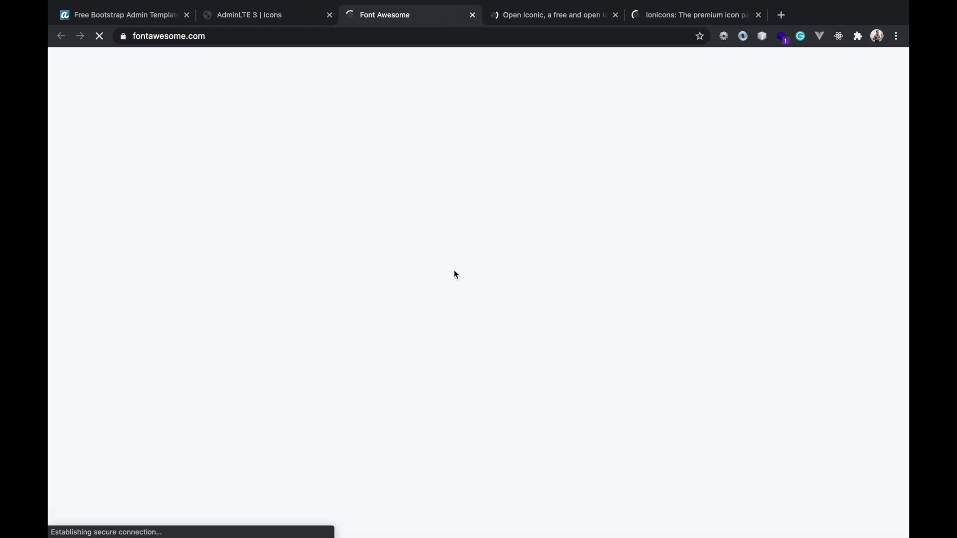
scroll(453, 294, "down", 3)
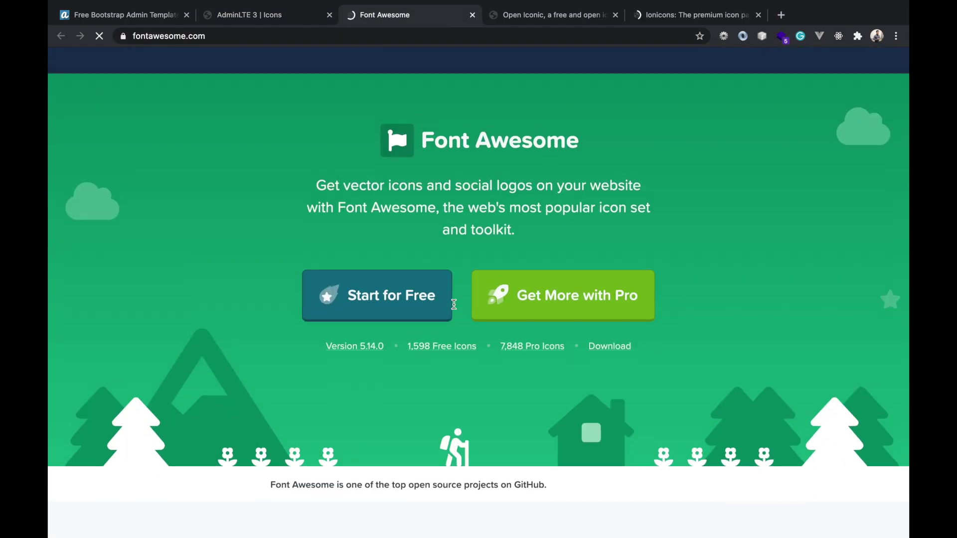
scroll(454, 304, "down", 15)
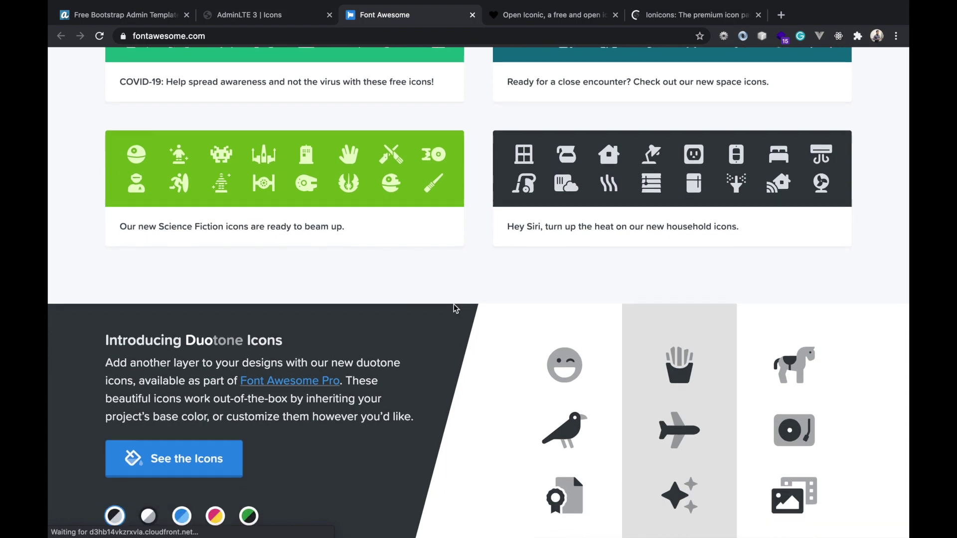
scroll(453, 304, "down", 15)
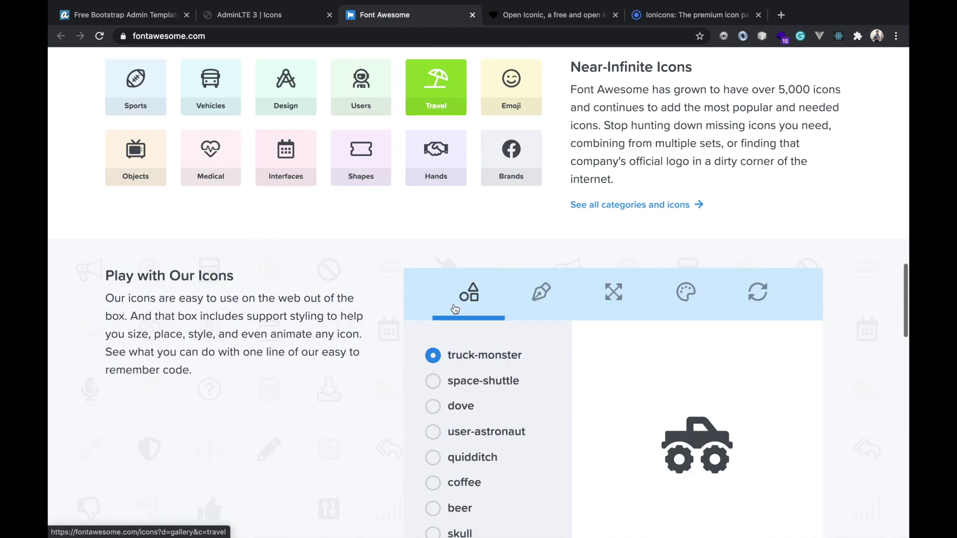
scroll(455, 309, "down", 4)
scroll(474, 289, "up", 10)
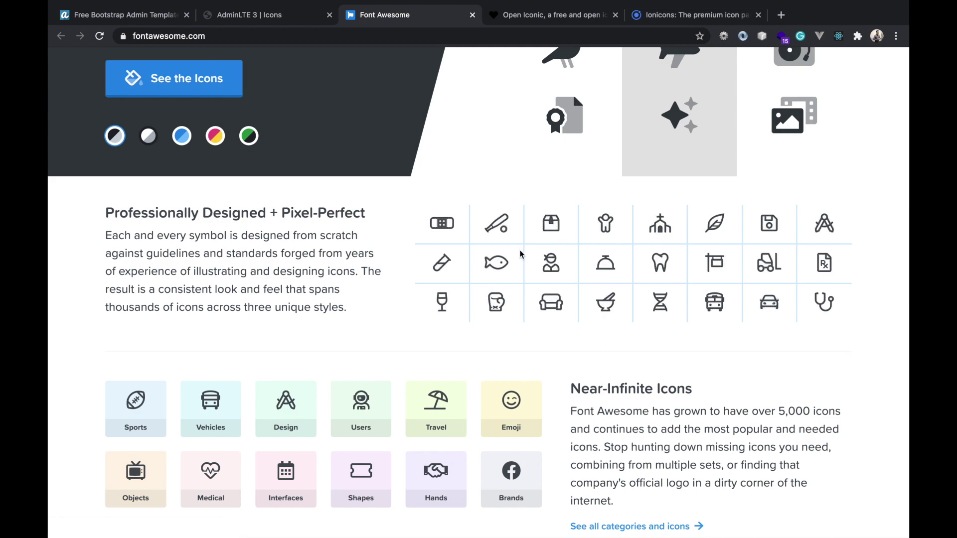
scroll(399, 440, "down", 1)
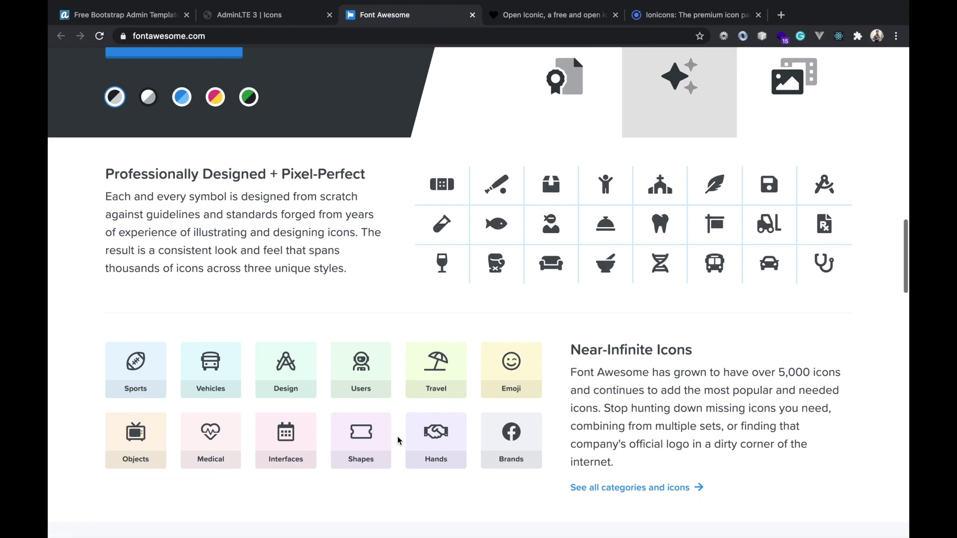
scroll(399, 441, "up", 15)
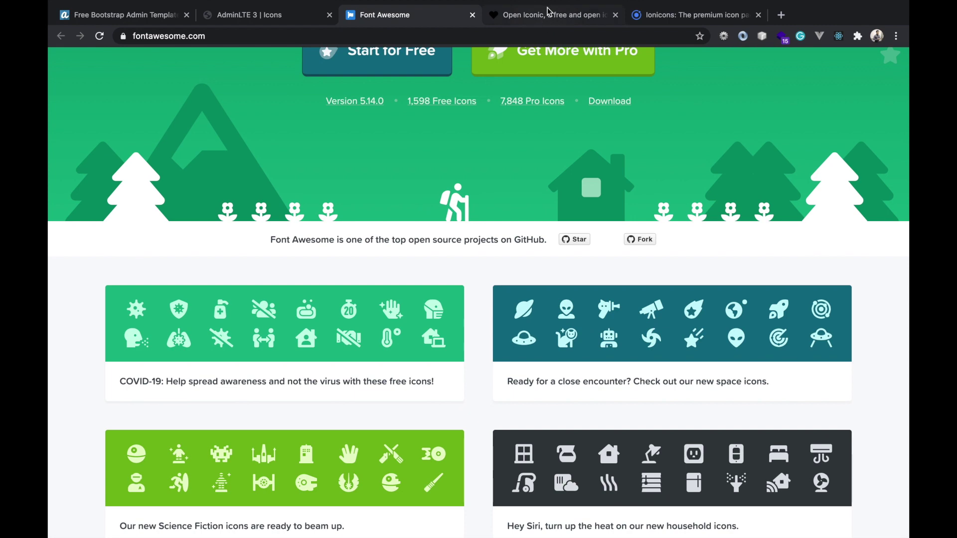
Switch to the Open Iconic site and look through its icon list.
left_click(549, 11)
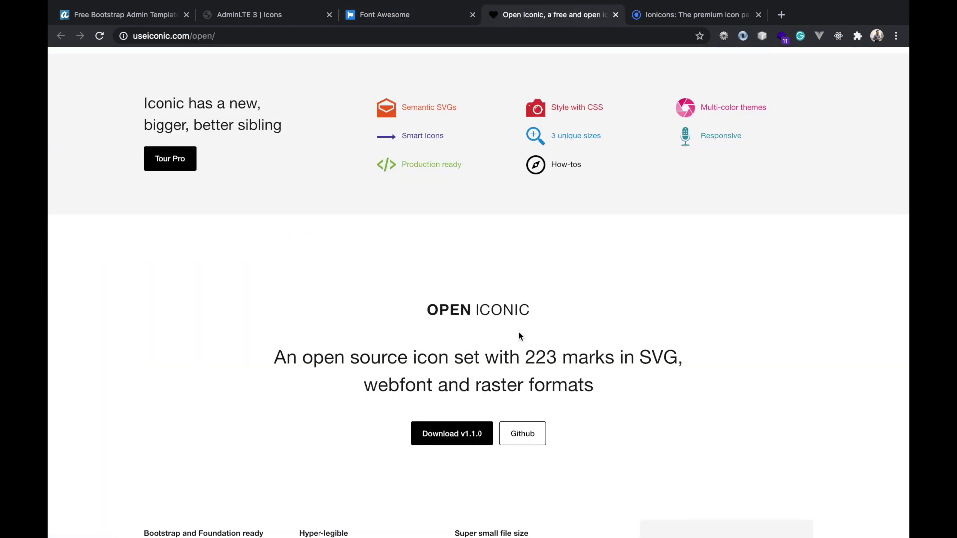
scroll(603, 208, "down", 20)
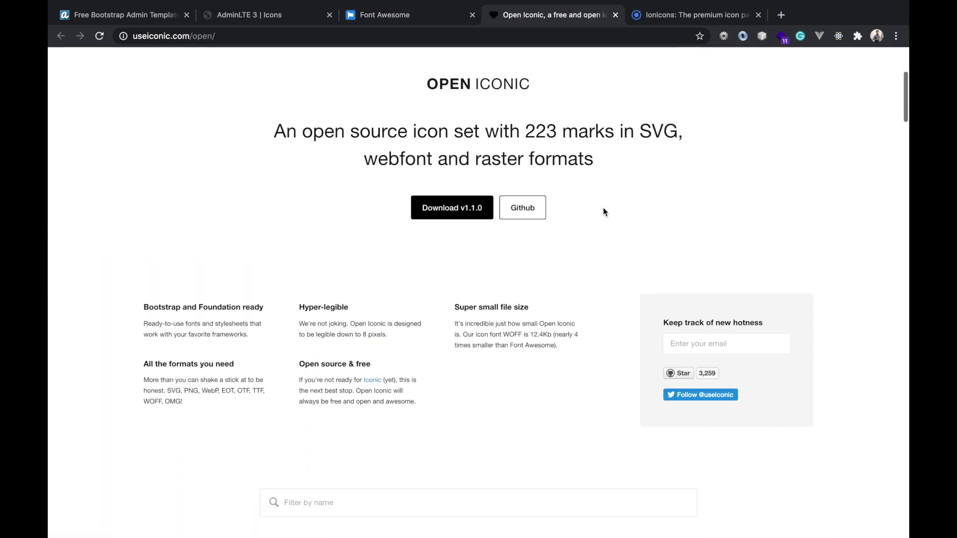
scroll(581, 299, "down", 5)
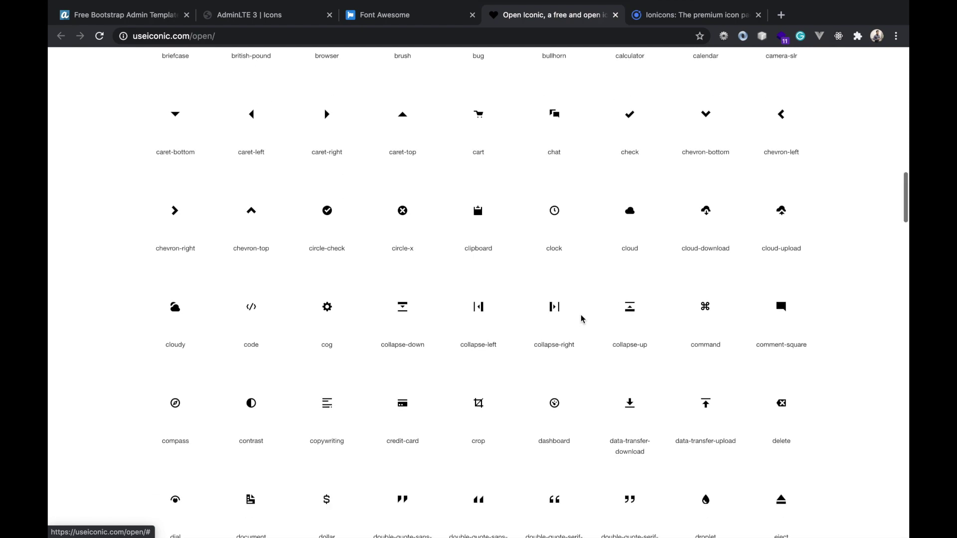
Switch to the Ionicons site and look through its outline app icons.
left_click(691, 19)
scroll(596, 289, "down", 6)
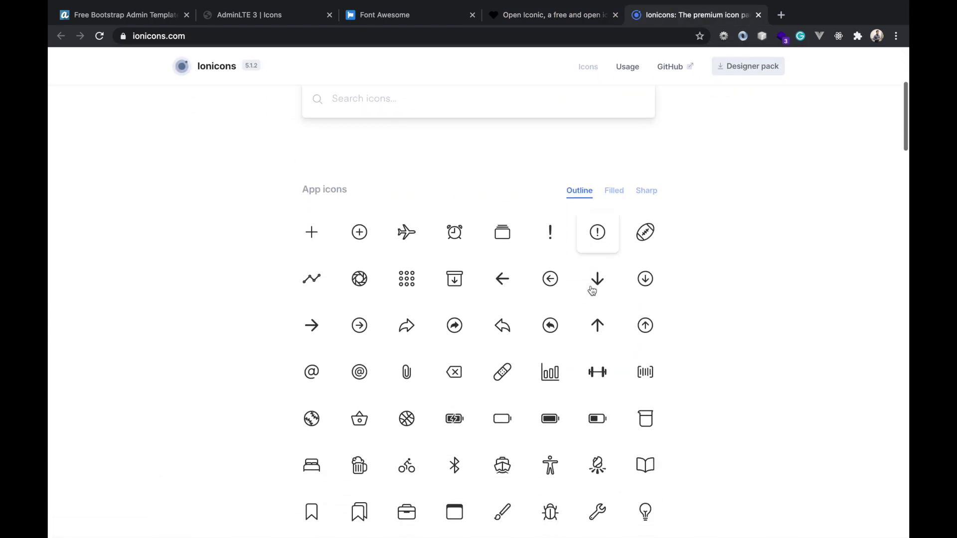
scroll(446, 322, "down", 20)
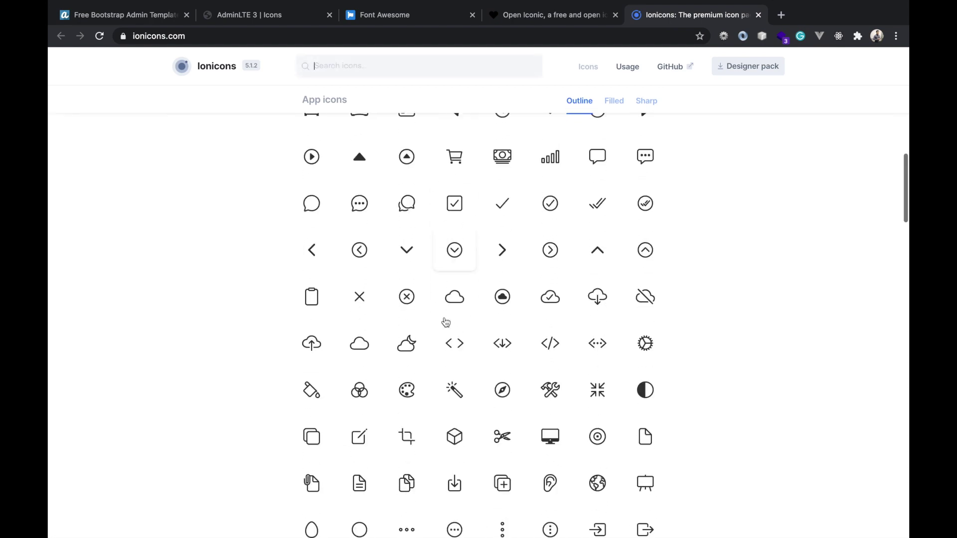
scroll(446, 322, "down", 6)
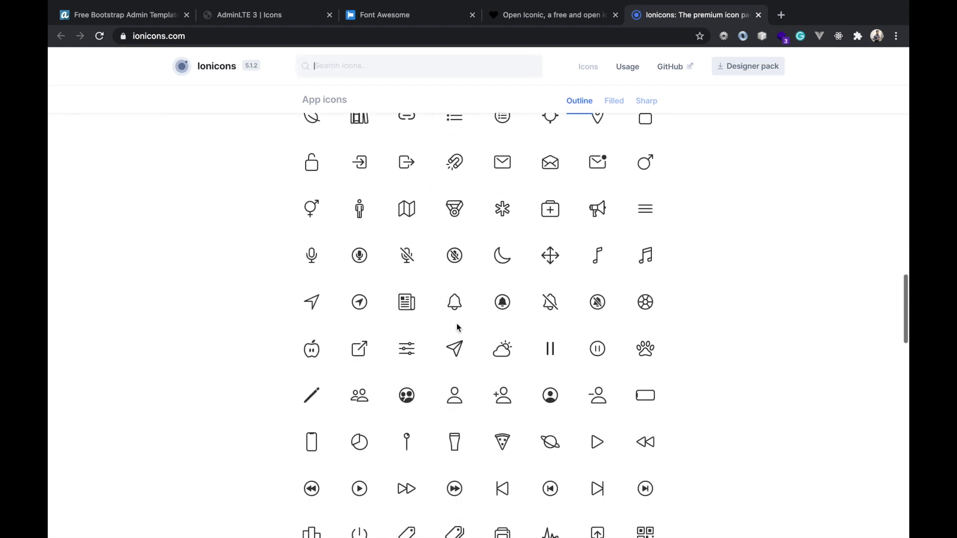
Show the web component code for the notifications-outline icon and for the person-add-outline icon.
left_click(462, 314)
scroll(498, 349, "down", 2)
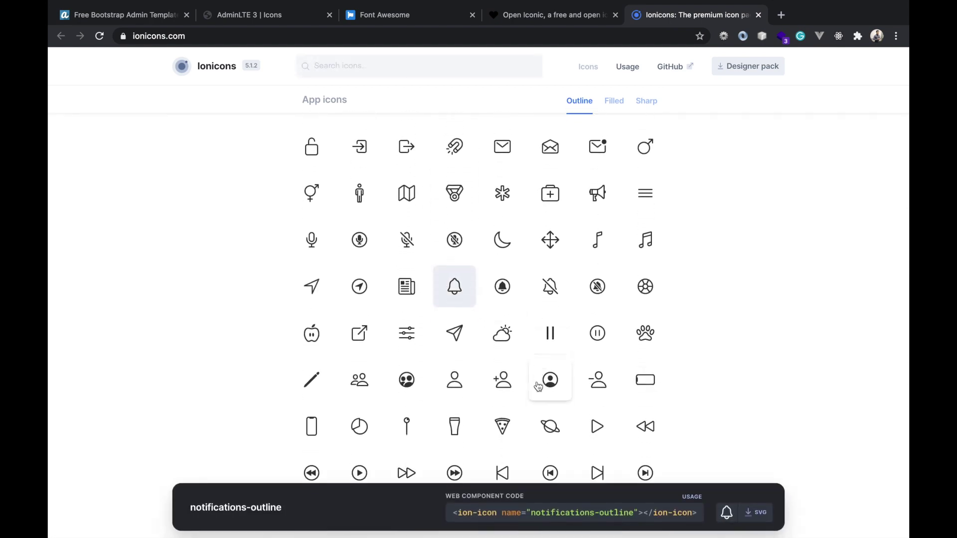
left_click(508, 324)
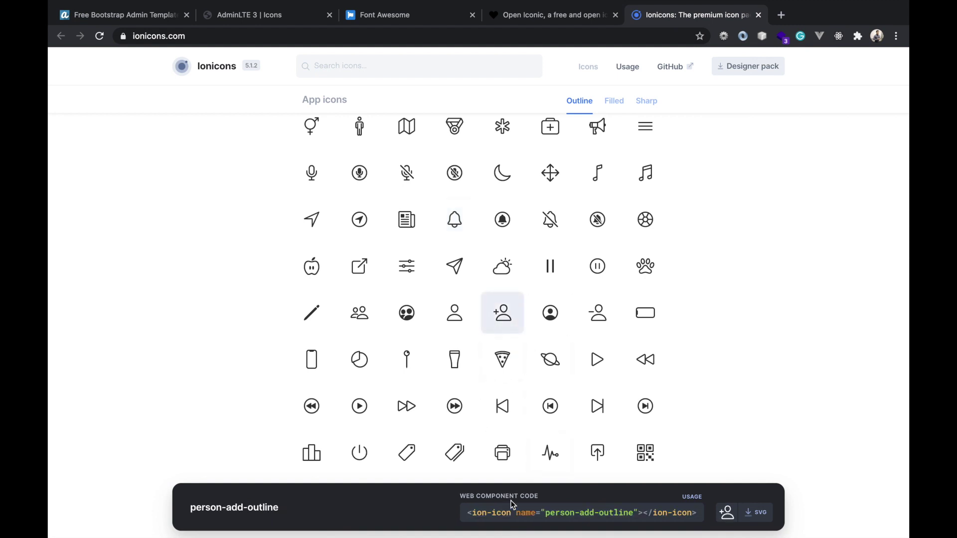
Select the web component code of the person-add-outline icon and look through more of the outline icons.
scroll(567, 528, "down", 1)
left_click(579, 520)
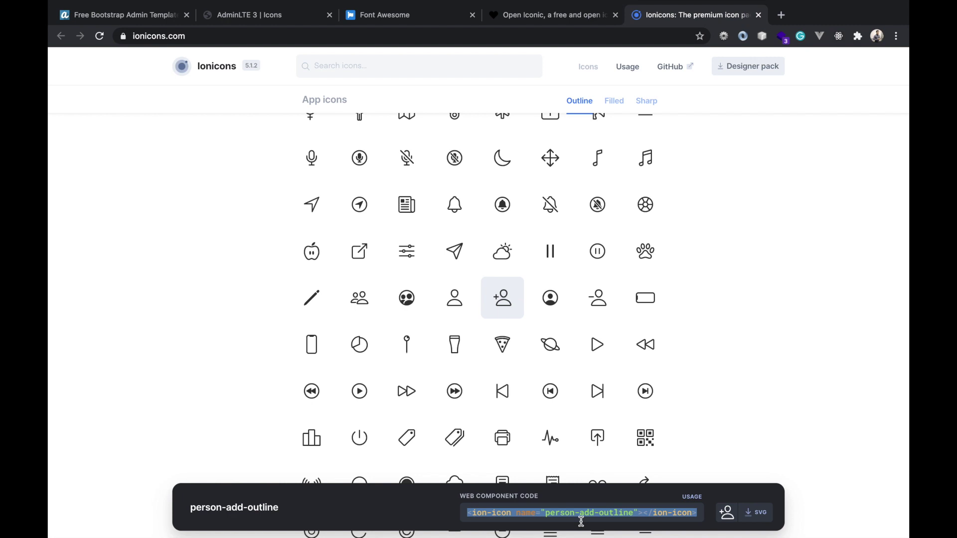
scroll(512, 410, "down", 5)
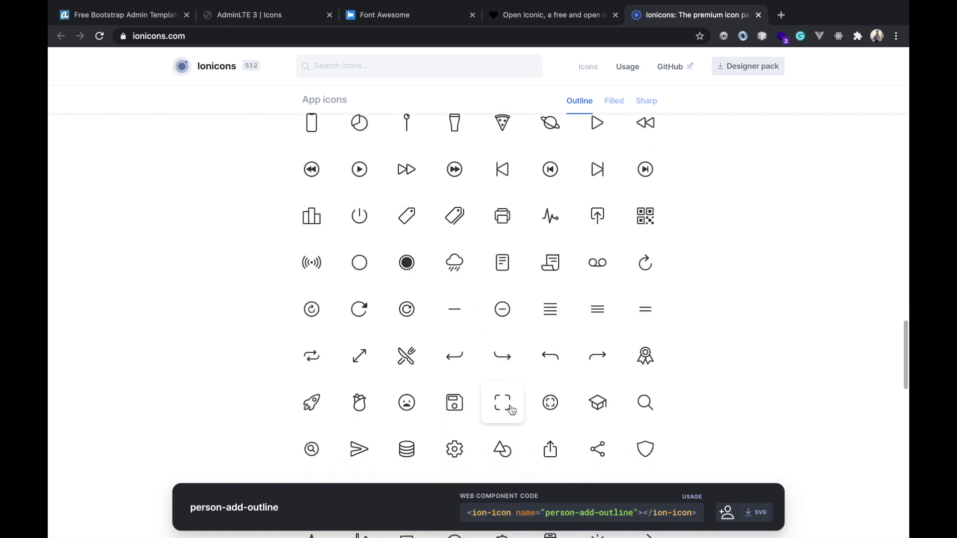
Return to the AdminLTE demo, open its Buttons page and examine the button styles, button groups, appended, split and radio buttons.
left_click(267, 22)
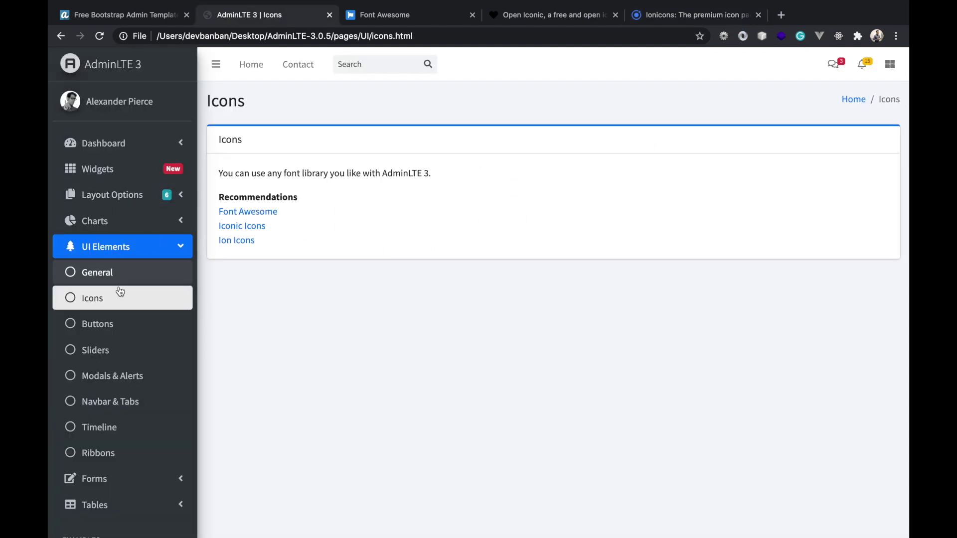
left_click(106, 332)
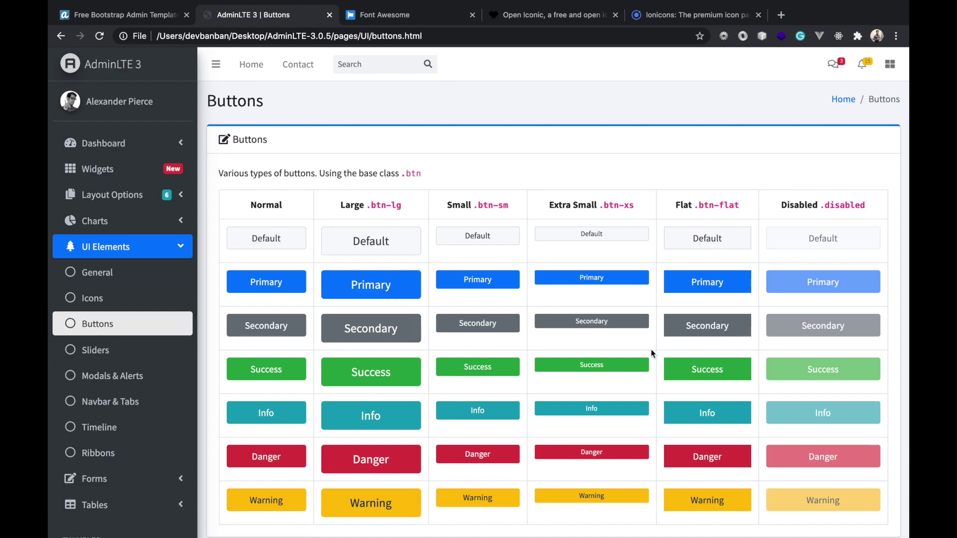
scroll(657, 379, "down", 3)
scroll(657, 379, "down", 10)
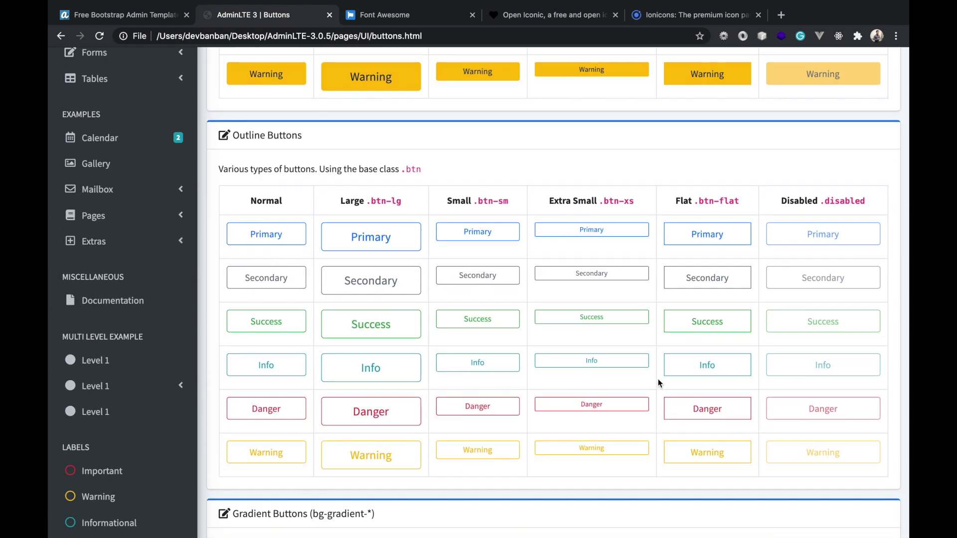
scroll(657, 383, "down", 13)
scroll(657, 383, "down", 6)
scroll(658, 379, "down", 3)
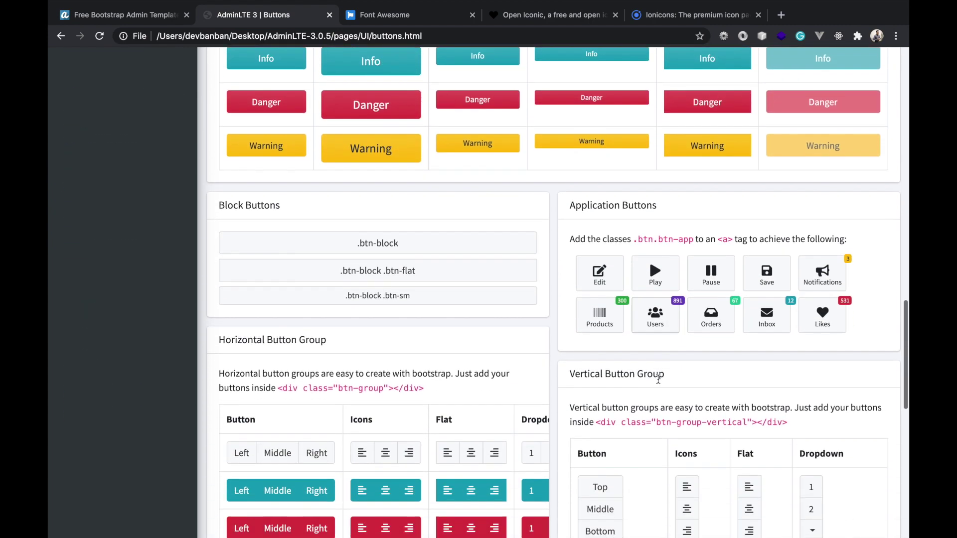
scroll(761, 350, "down", 2)
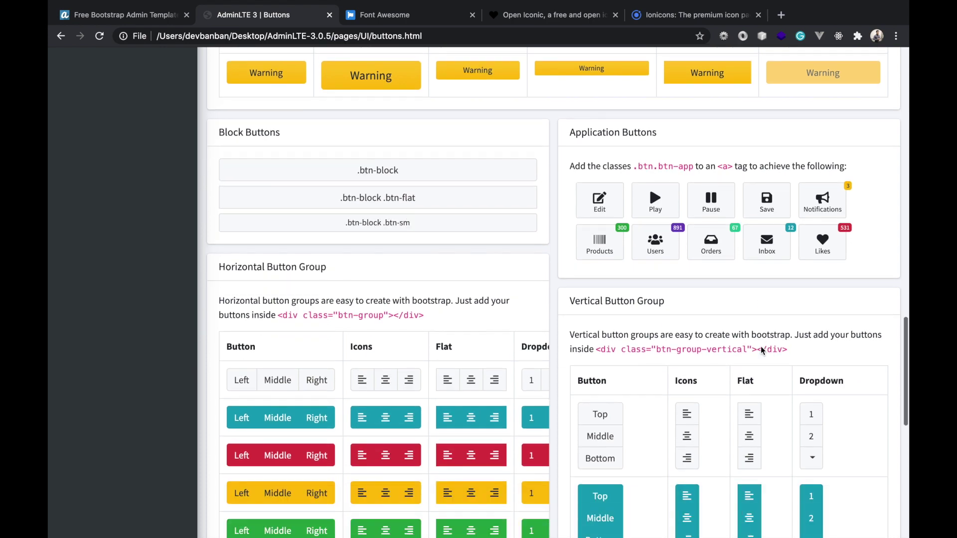
scroll(760, 350, "down", 7)
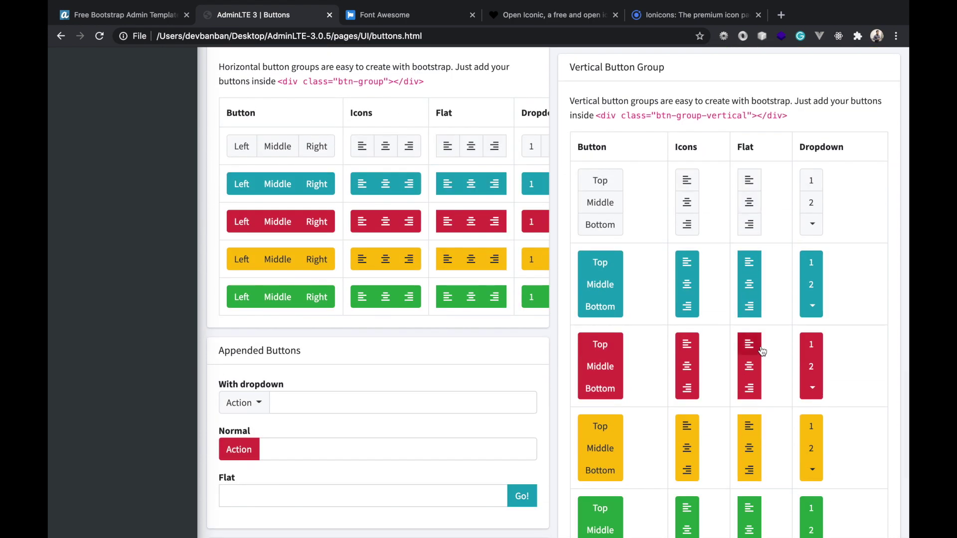
scroll(761, 351, "down", 7)
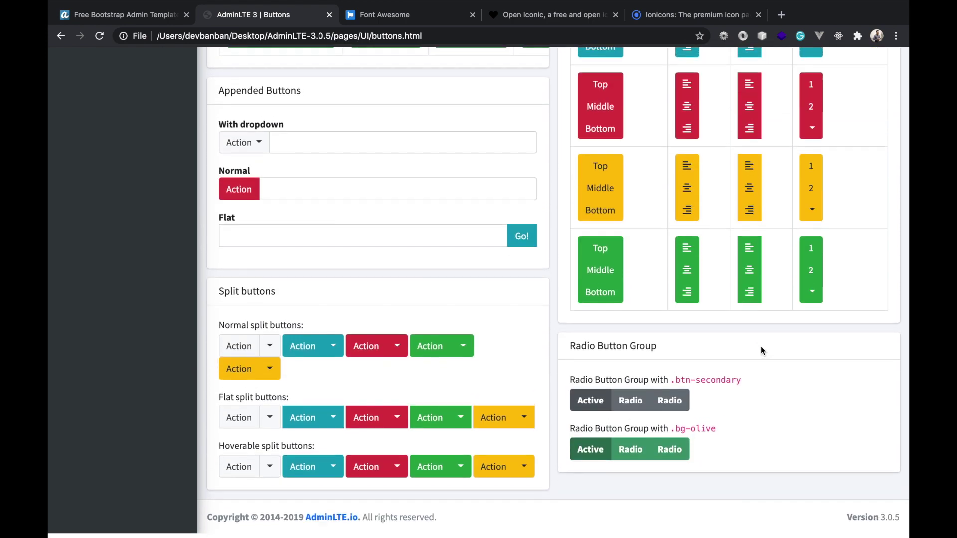
scroll(761, 349, "up", 14)
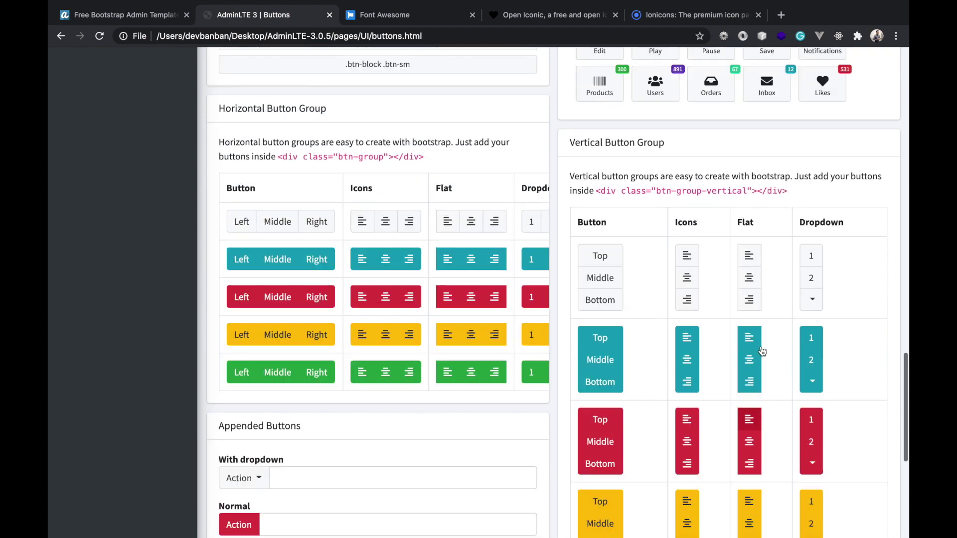
scroll(760, 350, "up", 20)
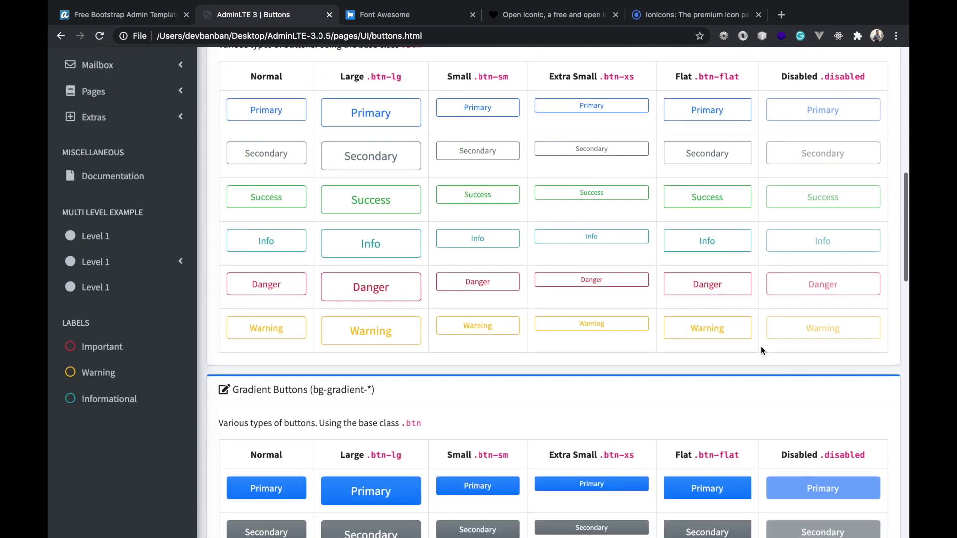
Open the Sliders page, set the dollar range slider to $440–$1 323, and view the Bootstrap sliders.
scroll(344, 308, "up", 7)
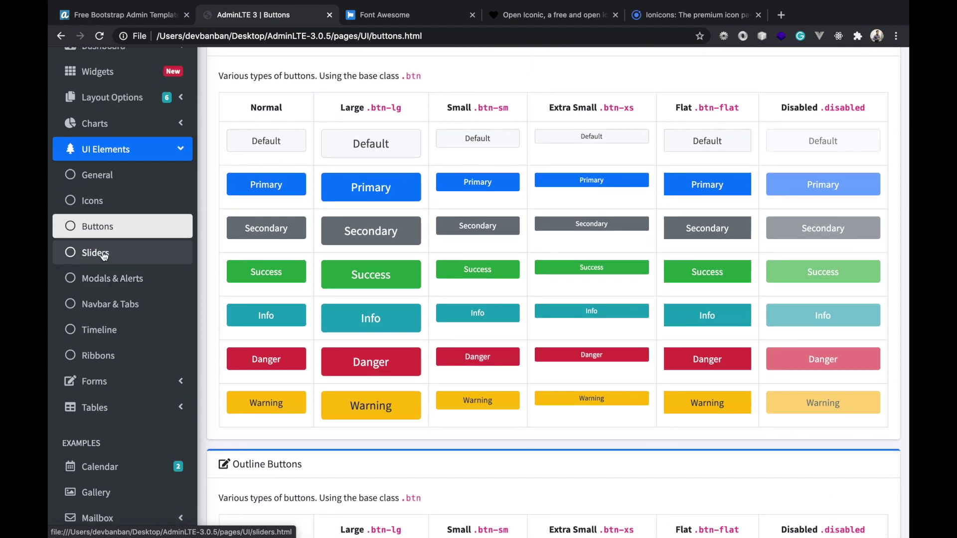
left_click(103, 255)
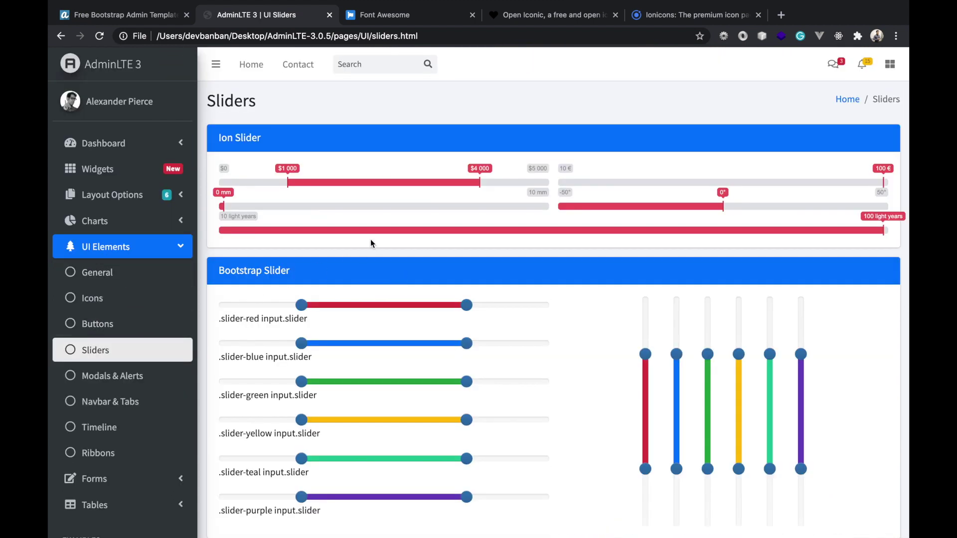
left_click_drag(289, 182, 253, 183)
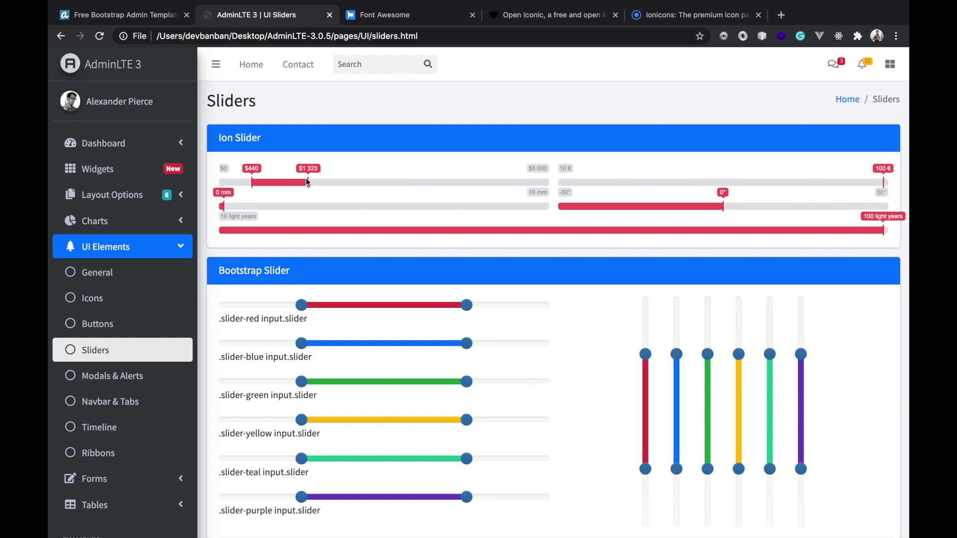
scroll(504, 312, "down", 10)
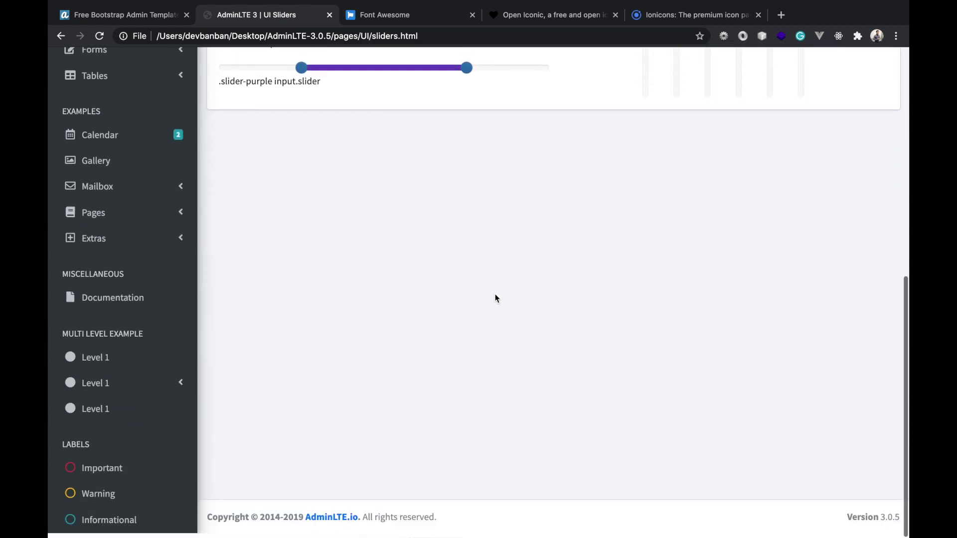
Open the Modals & Alerts page, then launch and close the primary modal example.
scroll(142, 217, "up", 6)
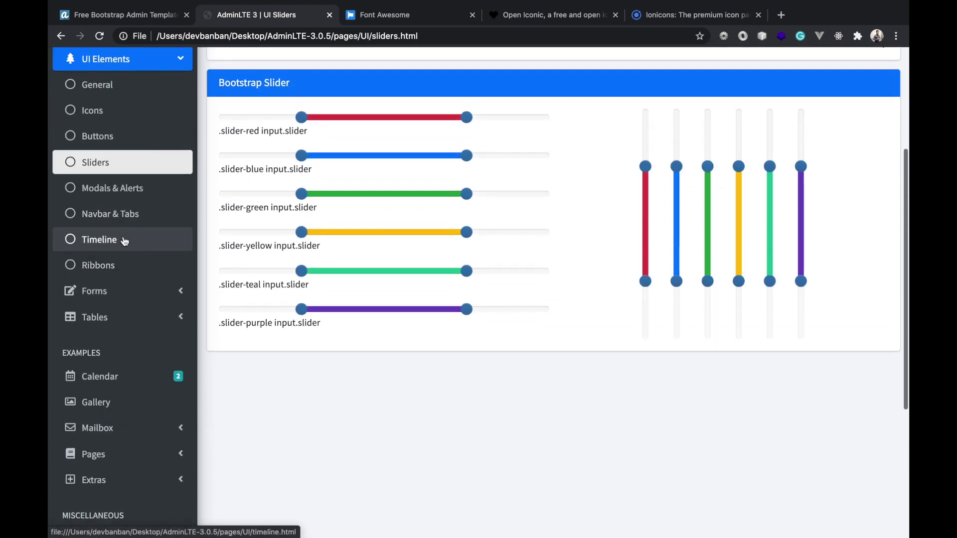
left_click(131, 198)
left_click(366, 183)
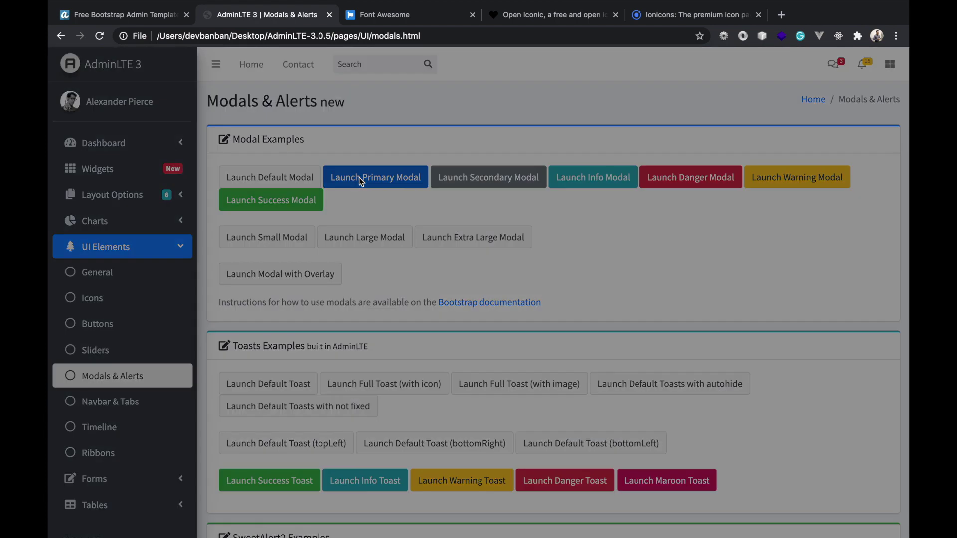
left_click(368, 177)
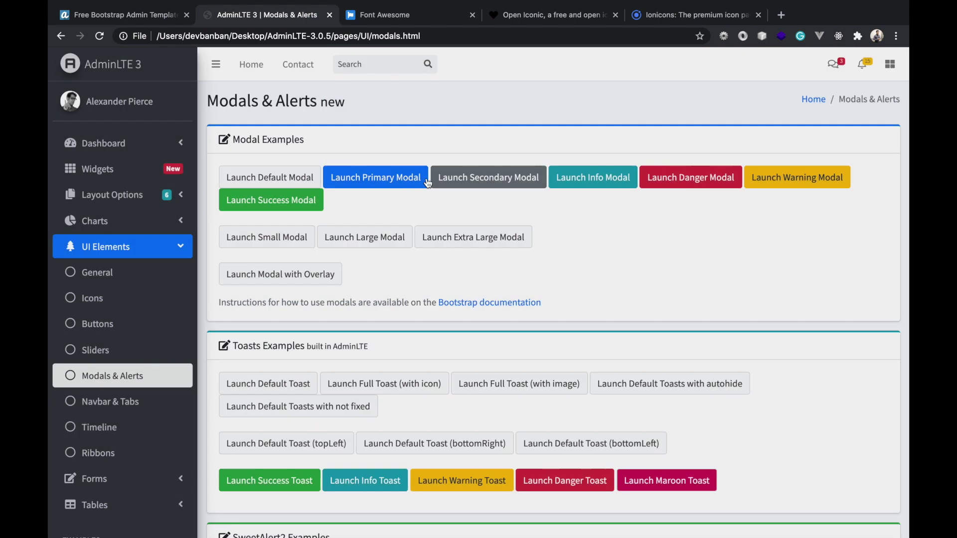
Preview the secondary and default modal examples, closing each one.
left_click(485, 173)
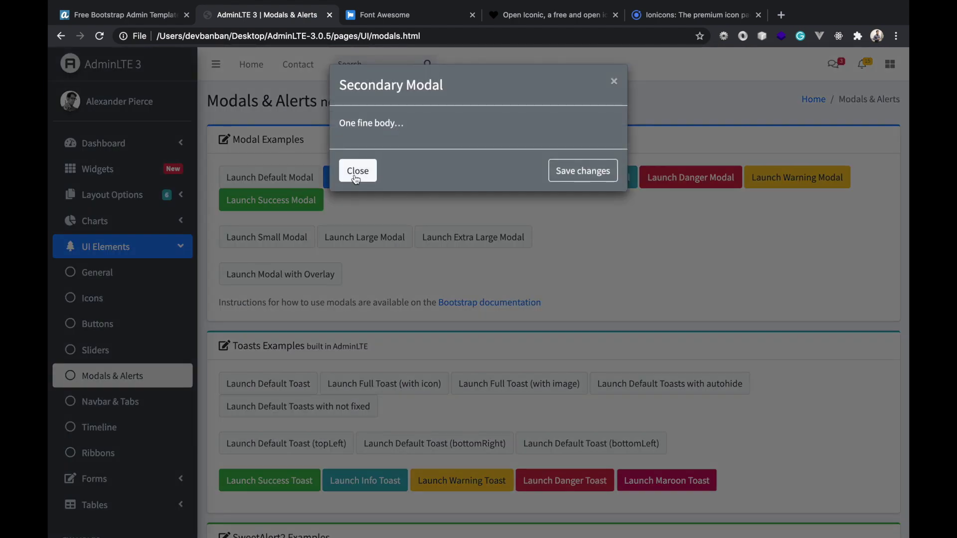
left_click(358, 169)
left_click(268, 178)
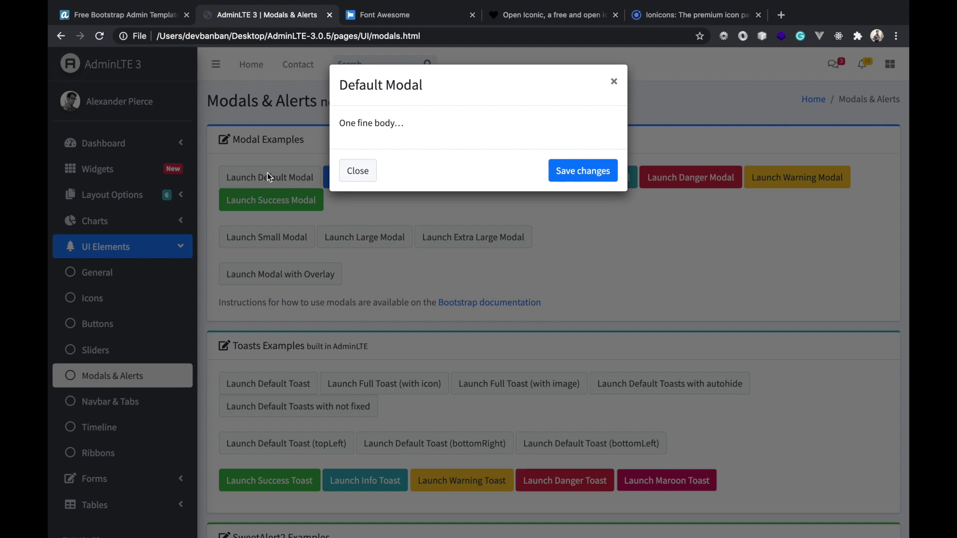
left_click(360, 169)
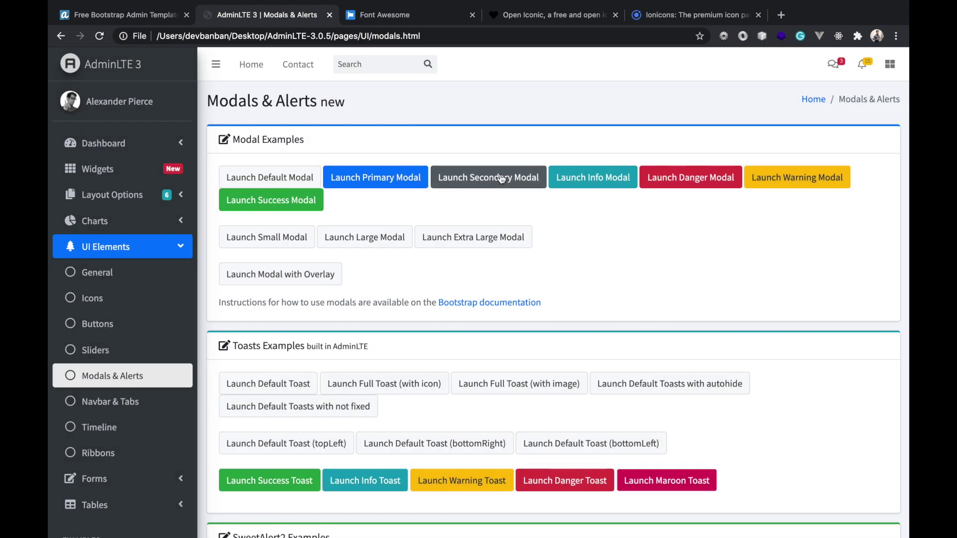
Preview the secondary modal again, followed by the info and warning modals, closing each one.
left_click(502, 178)
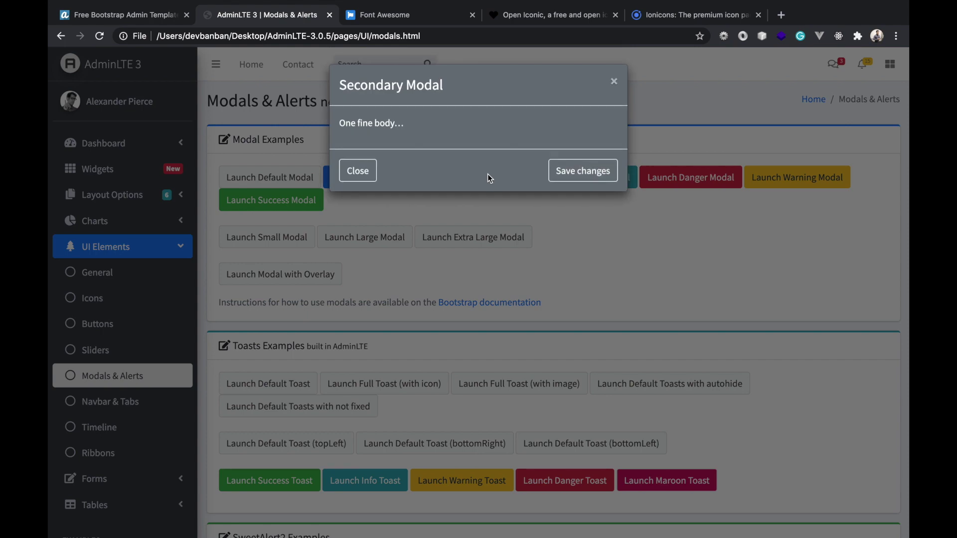
left_click(358, 172)
left_click(616, 177)
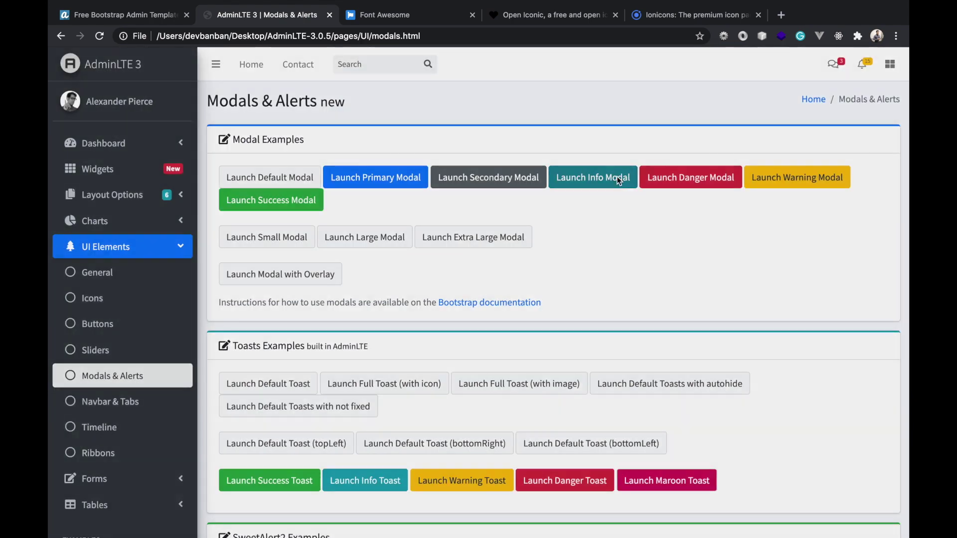
left_click(340, 172)
left_click(797, 177)
left_click(373, 171)
Launch AdminLTE's built-in success, info, warning, danger and maroon toasts, and repeat the success and info ones.
scroll(382, 251, "down", 5)
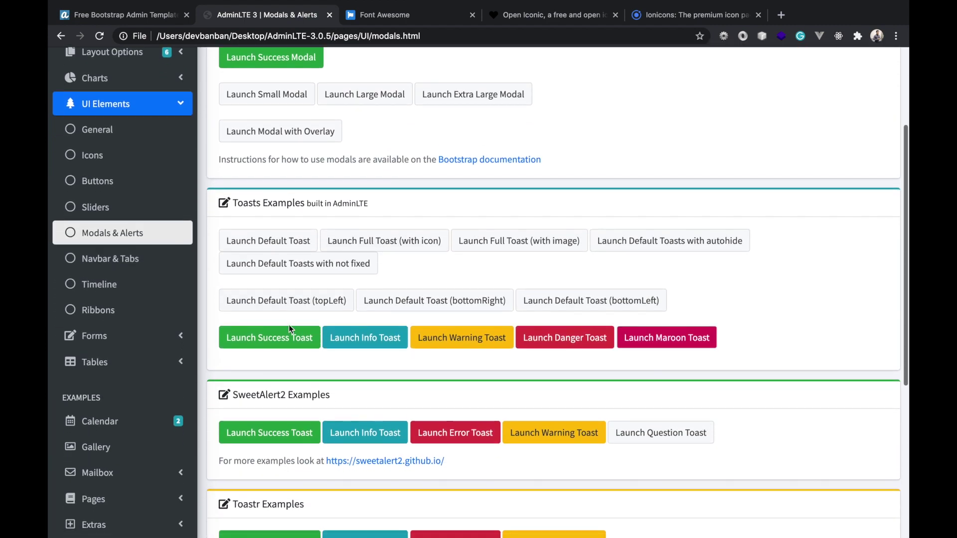
left_click(289, 332)
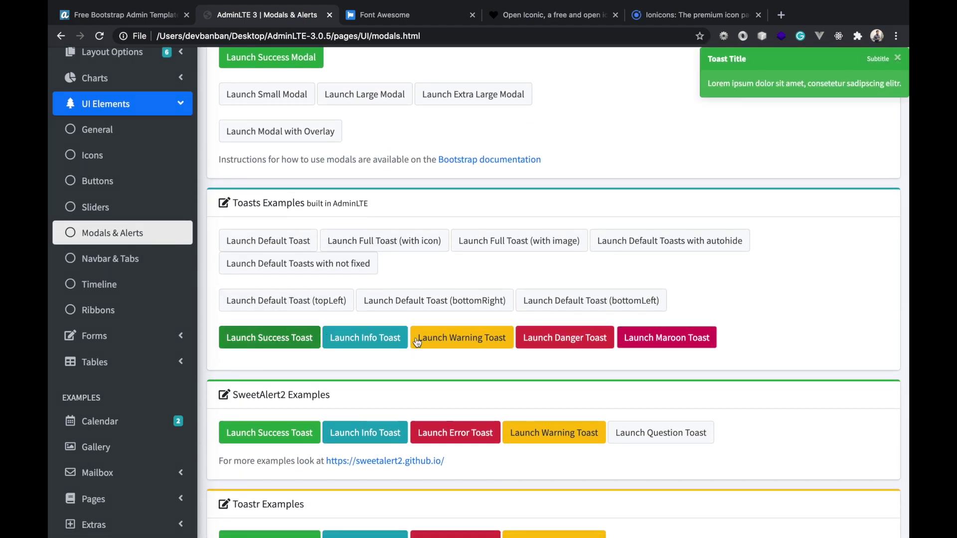
left_click(378, 345)
left_click(453, 341)
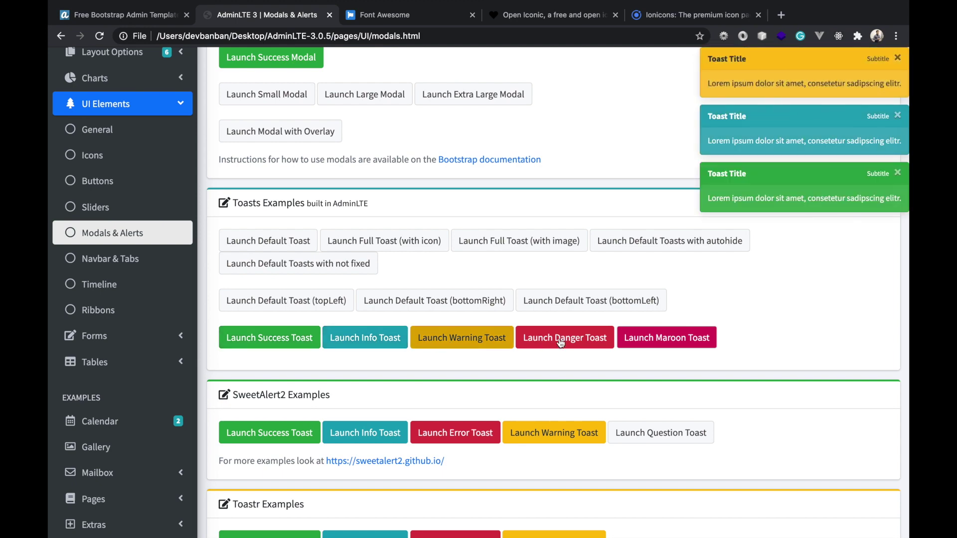
left_click(586, 336)
scroll(674, 336, "down", 5)
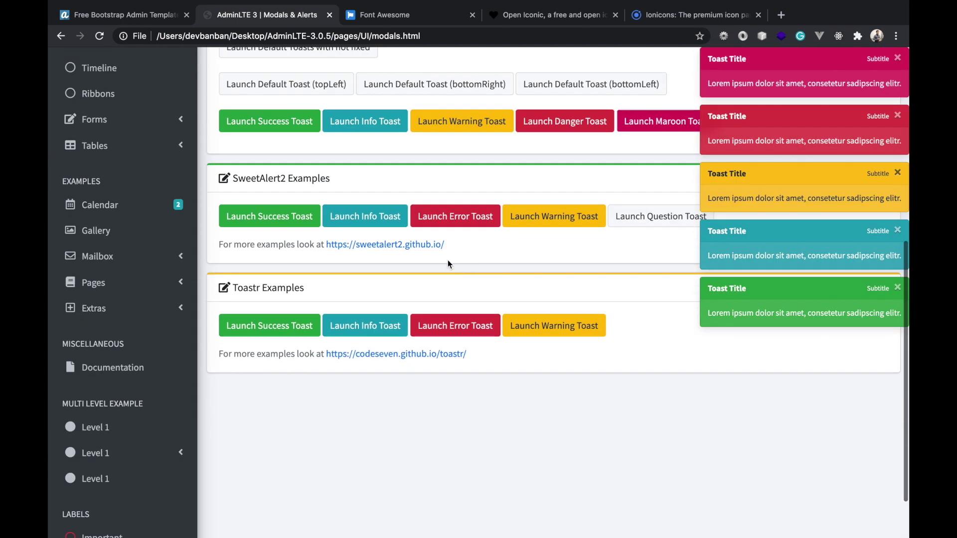
left_click(294, 133)
left_click(358, 131)
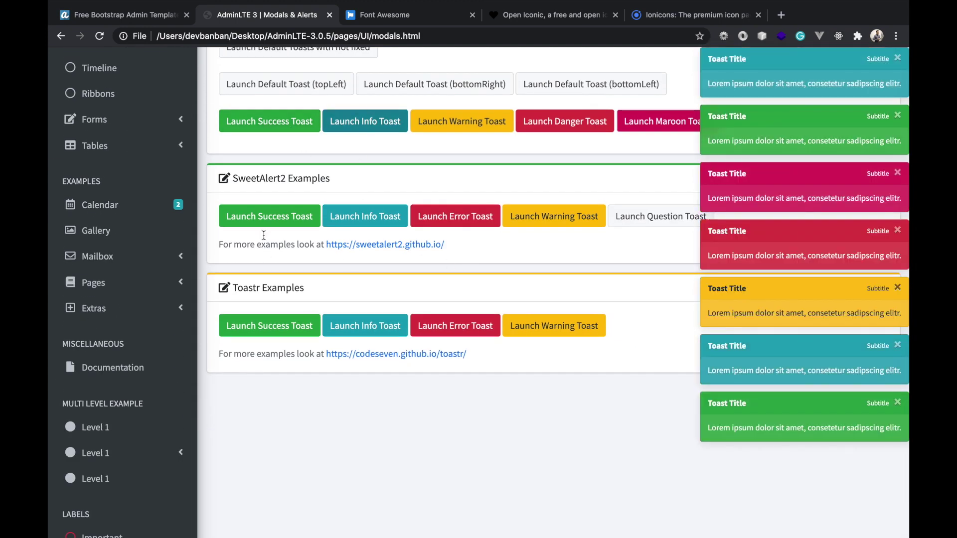
Launch the success, info, error, warning and question toasts in the SweetAlert2 examples.
left_click(267, 214)
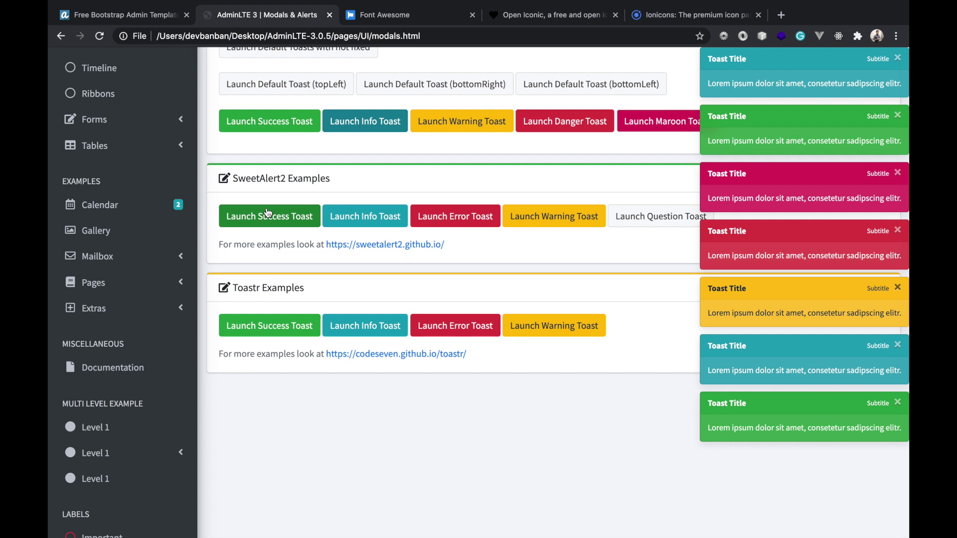
left_click(363, 219)
left_click(438, 217)
left_click(554, 222)
left_click(623, 219)
Launch the warning, error, info and success toasts in the Toastr examples.
left_click(559, 331)
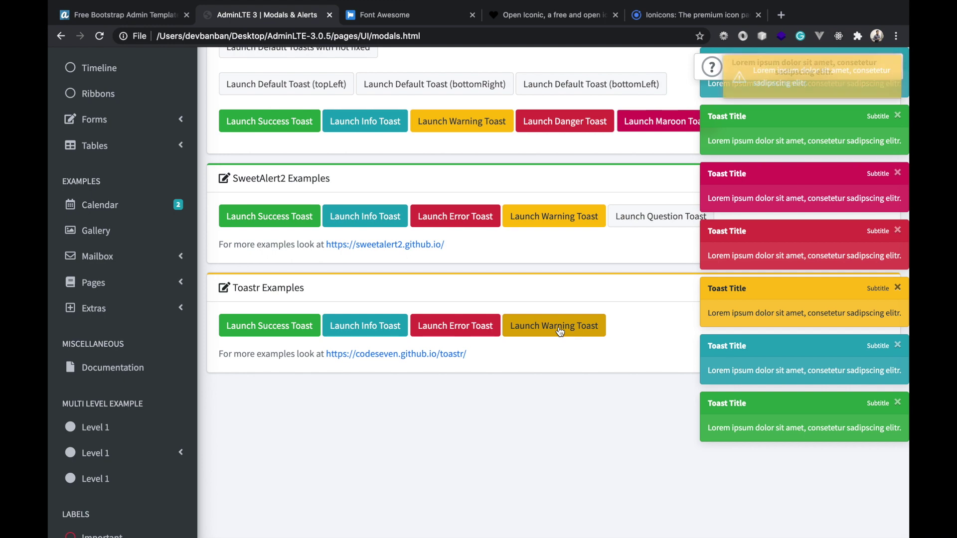
left_click(457, 329)
left_click(379, 329)
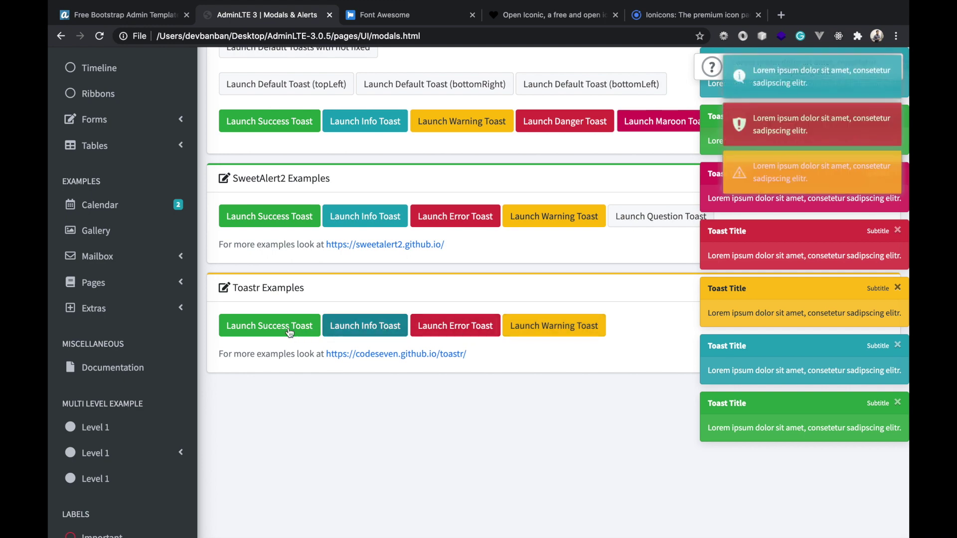
left_click(294, 332)
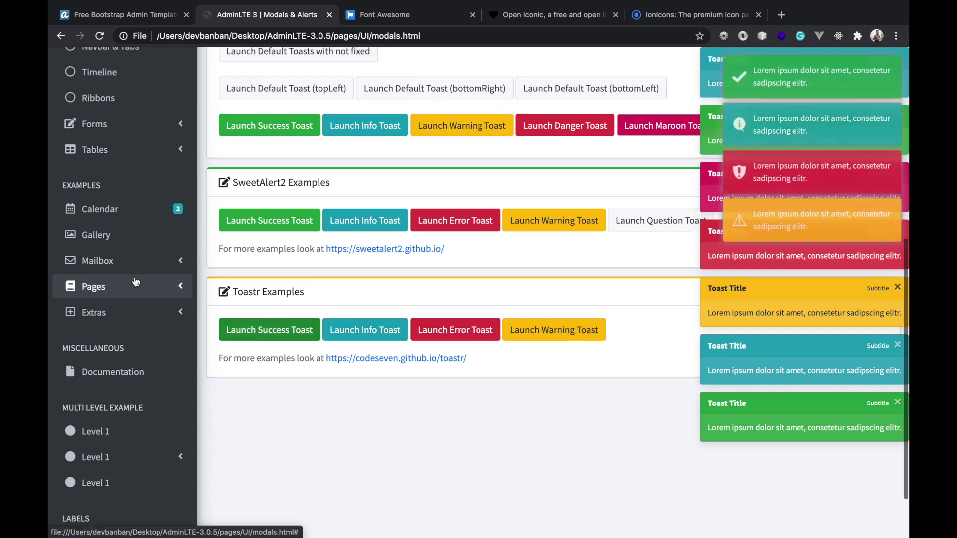
Open the Navbar & Tabs page under UI Elements and view its navbar examples.
scroll(119, 269, "up", 5)
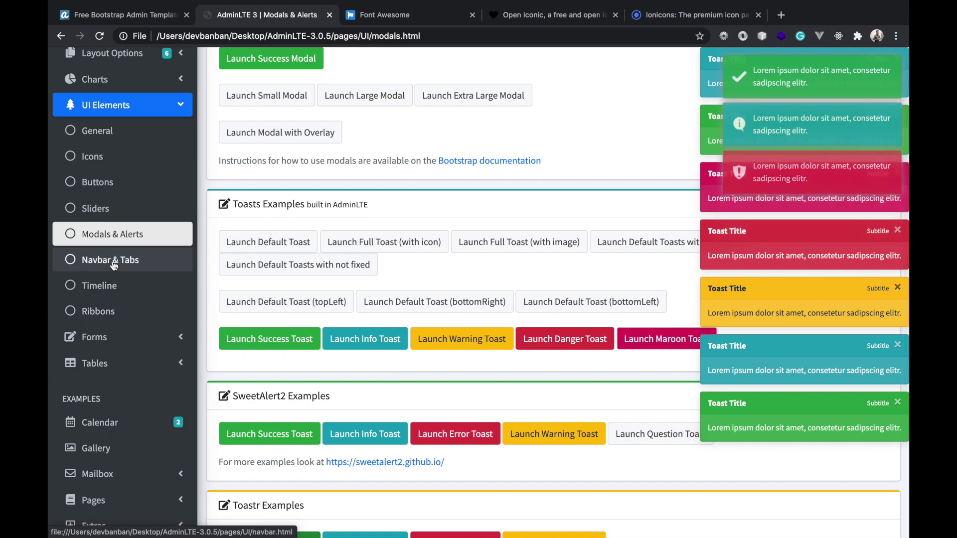
left_click(113, 265)
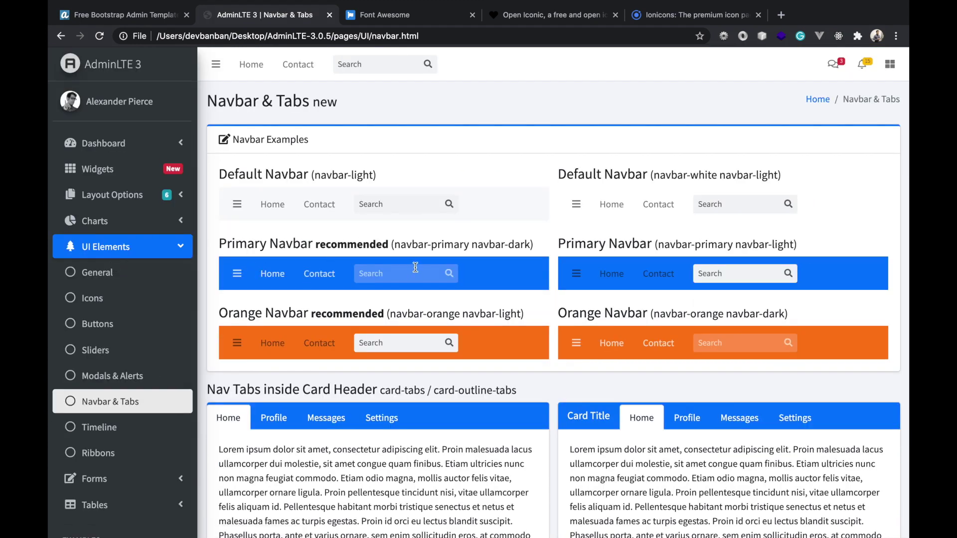
scroll(448, 274, "down", 3)
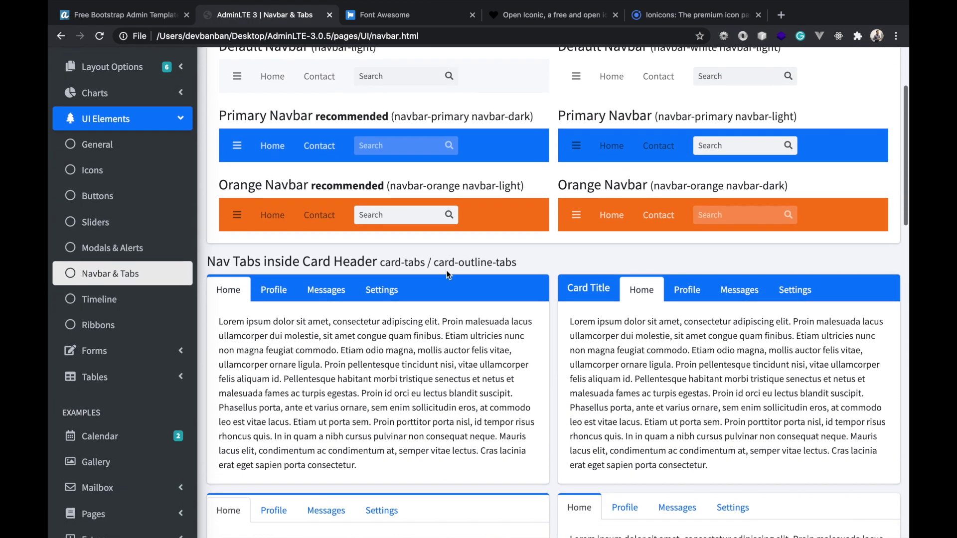
Show the Profile, Messages and Settings tabs in both cards with solid blue headers under Nav Tabs inside Card Header.
left_click(269, 290)
left_click(323, 289)
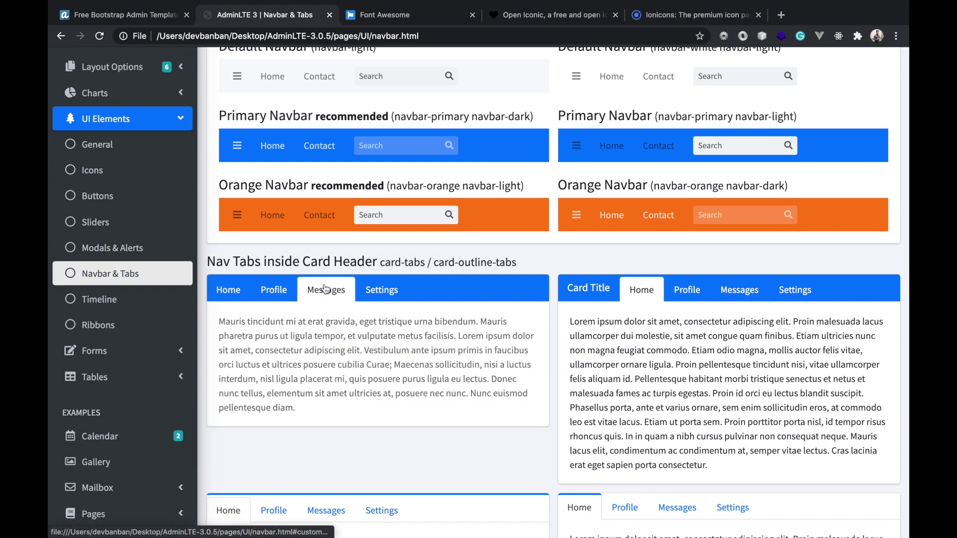
left_click(376, 292)
left_click(687, 291)
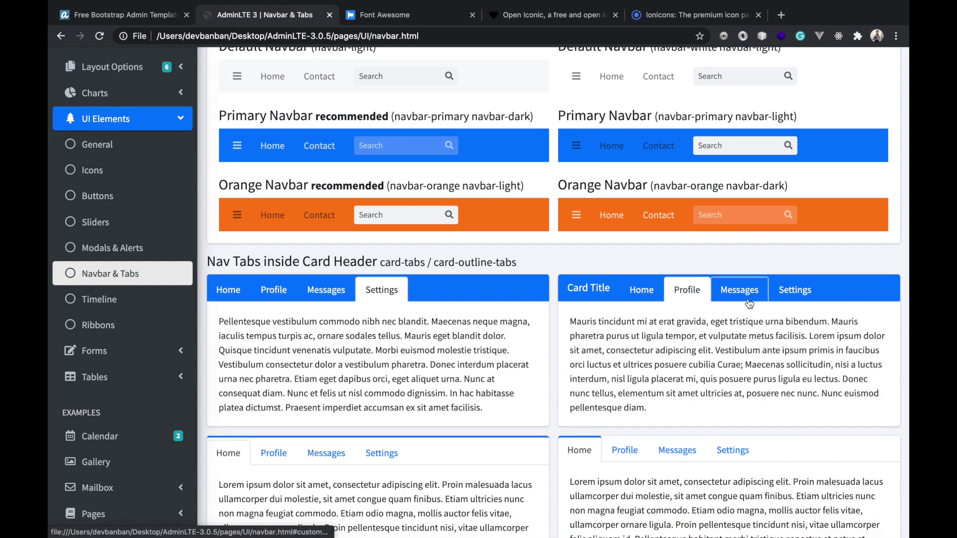
left_click(751, 301)
left_click(795, 290)
Show the Profile, Messages and Settings tabs in both white-header cards above the Nav Tabs Overlay section.
scroll(269, 214, "down", 5)
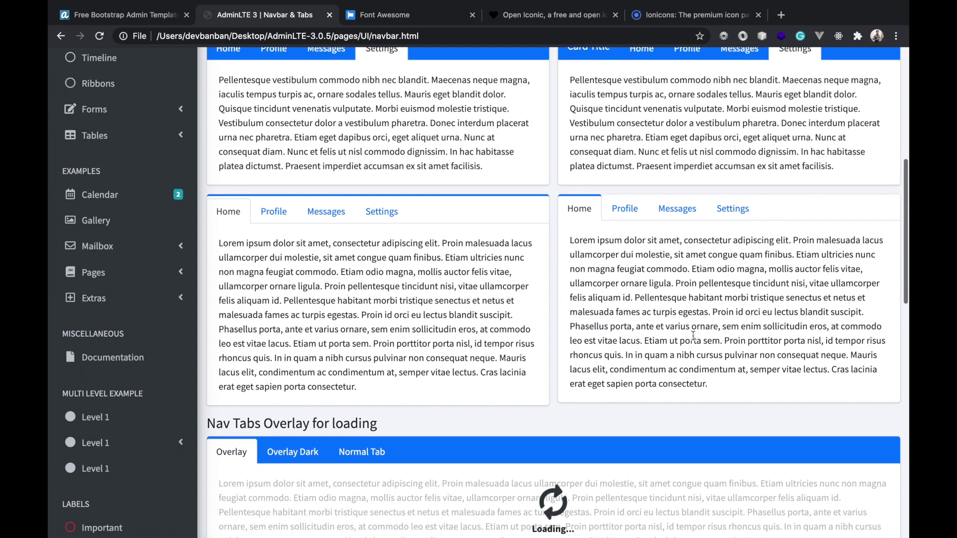
left_click(269, 214)
left_click(325, 212)
left_click(376, 214)
left_click(625, 208)
left_click(677, 208)
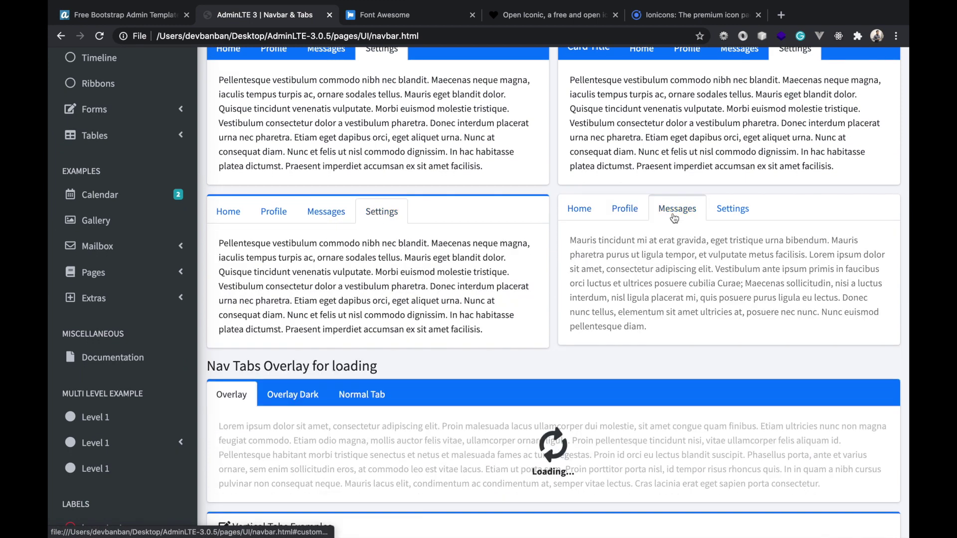
left_click(740, 211)
Preview the Overlay Dark and Normal Tab examples, and look over the vertical and custom content tab examples.
scroll(406, 266, "down", 4)
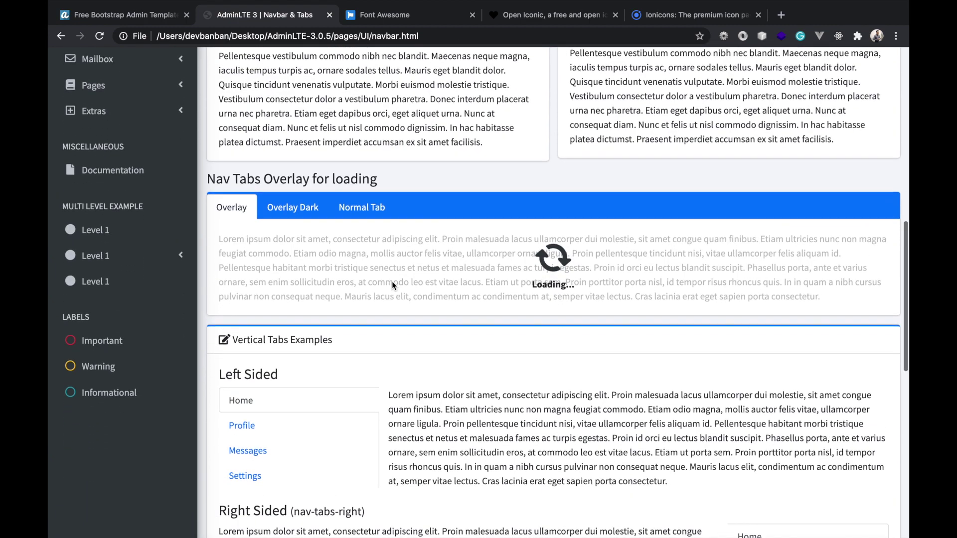
left_click(297, 212)
left_click(362, 207)
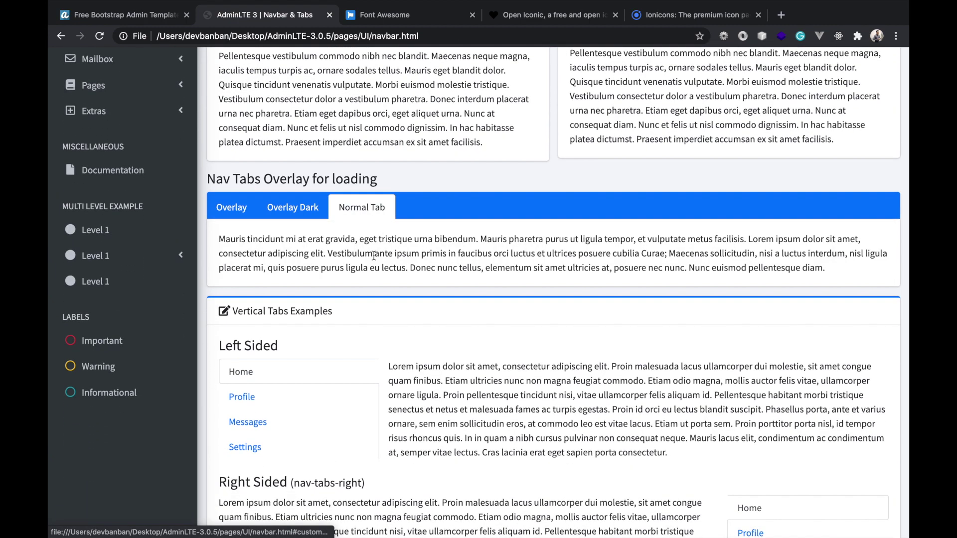
scroll(373, 255, "down", 3)
scroll(374, 256, "down", 10)
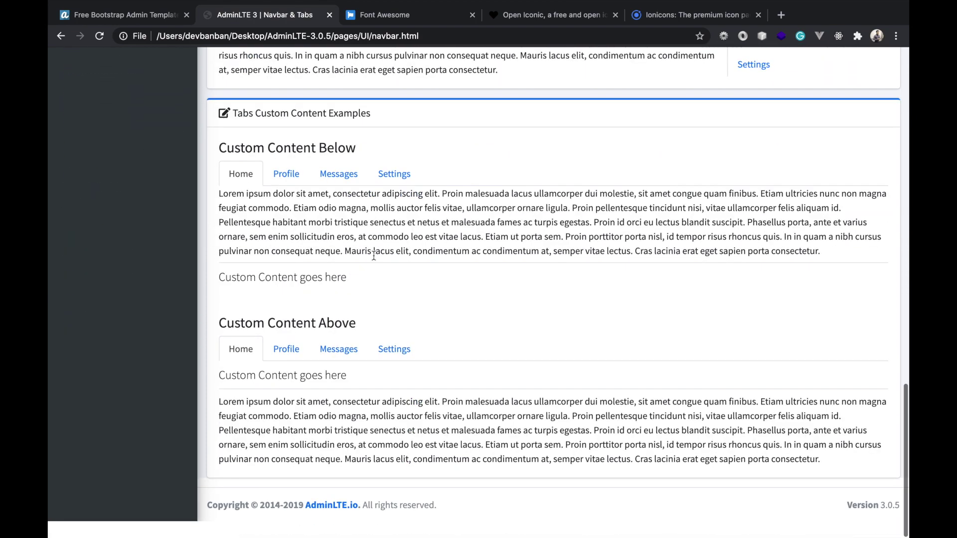
scroll(374, 256, "up", 15)
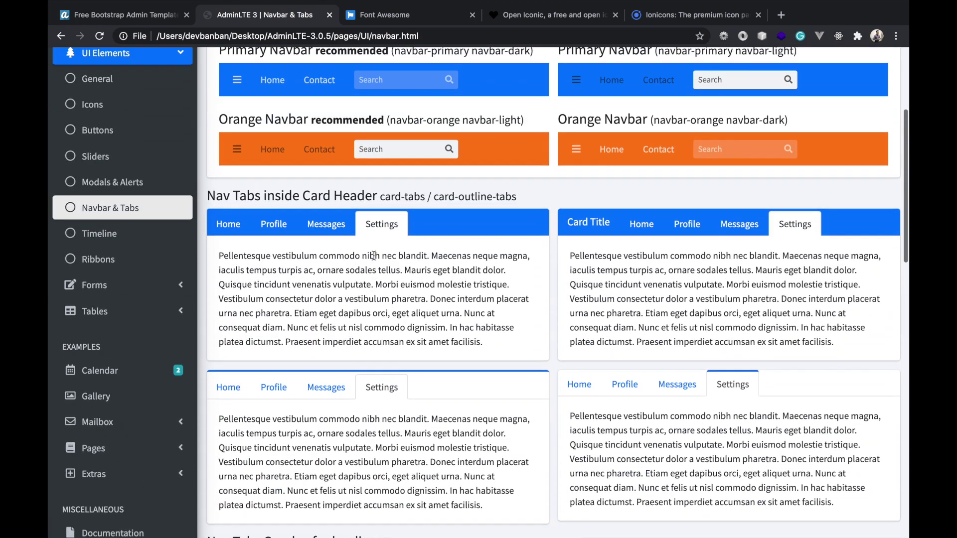
Open the Timeline page under UI Elements and look through its dated entries, photos and embedded video.
left_click(124, 234)
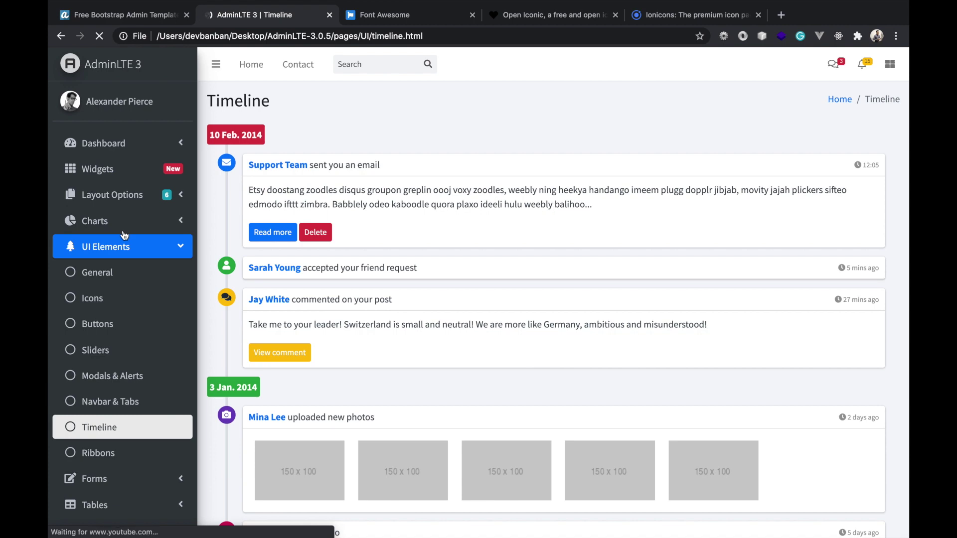
scroll(504, 284, "down", 5)
scroll(504, 282, "up", 5)
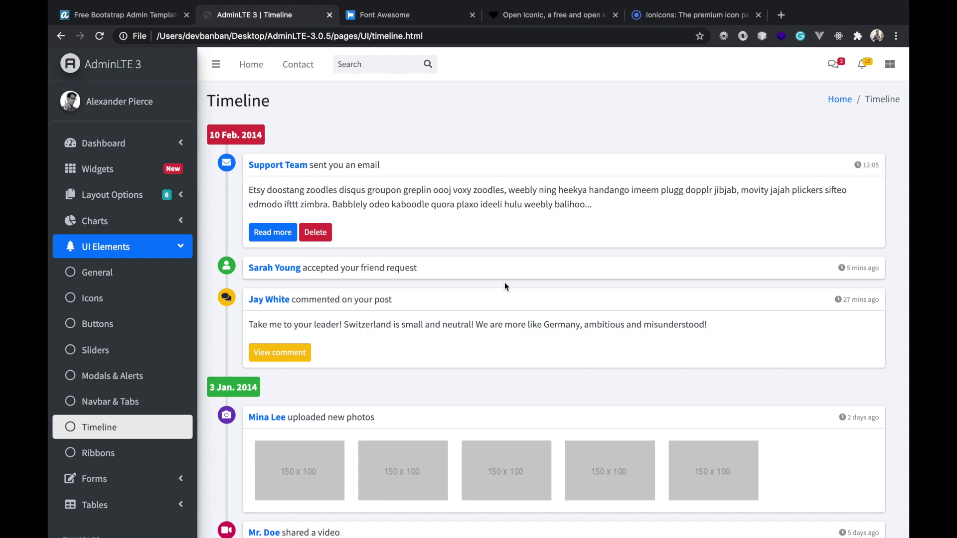
scroll(422, 288, "down", 3)
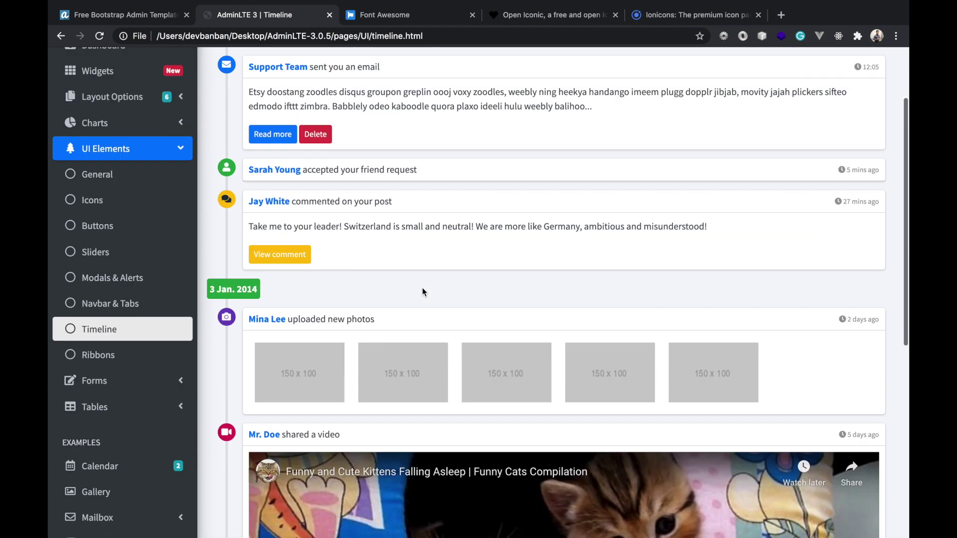
scroll(423, 288, "down", 5)
scroll(423, 288, "up", 3)
scroll(422, 288, "down", 6)
scroll(423, 288, "up", 10)
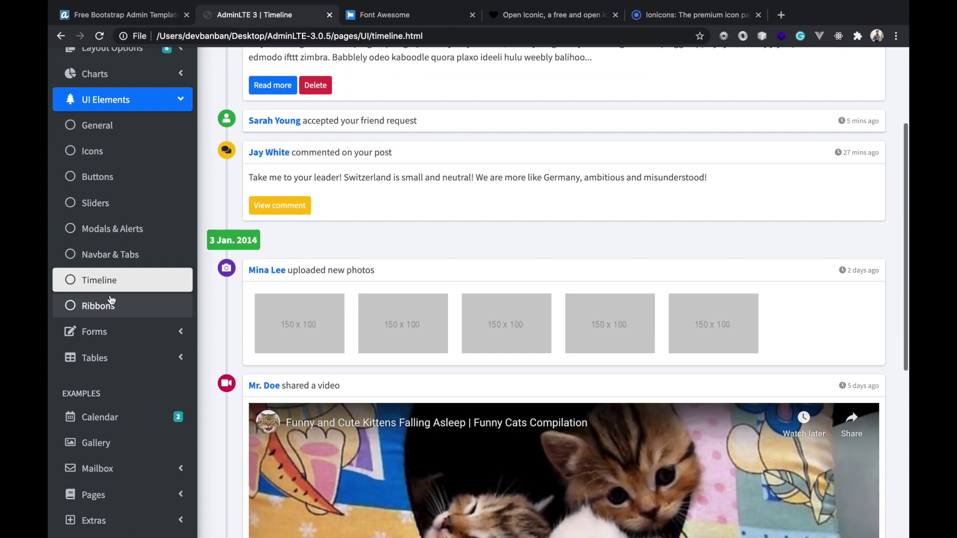
Open the Ribbons page under UI Elements and look over the ribbon sizes, text variants and image examples.
left_click(111, 300)
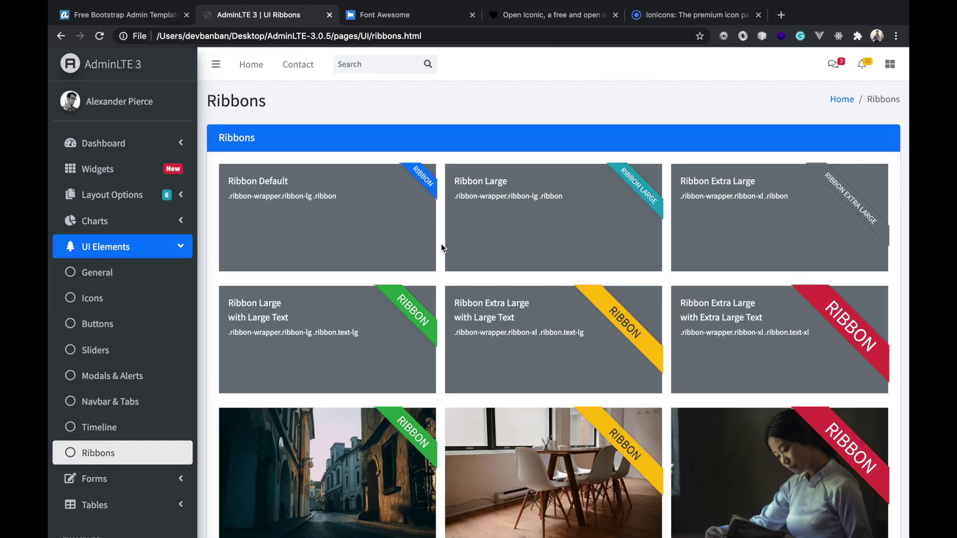
scroll(439, 279, "down", 4)
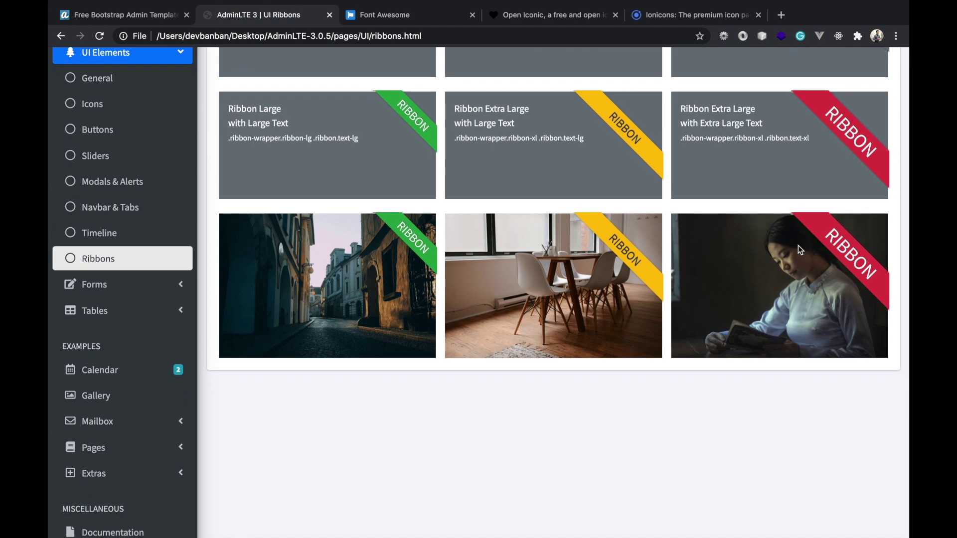
scroll(813, 254, "down", 5)
scroll(827, 259, "up", 8)
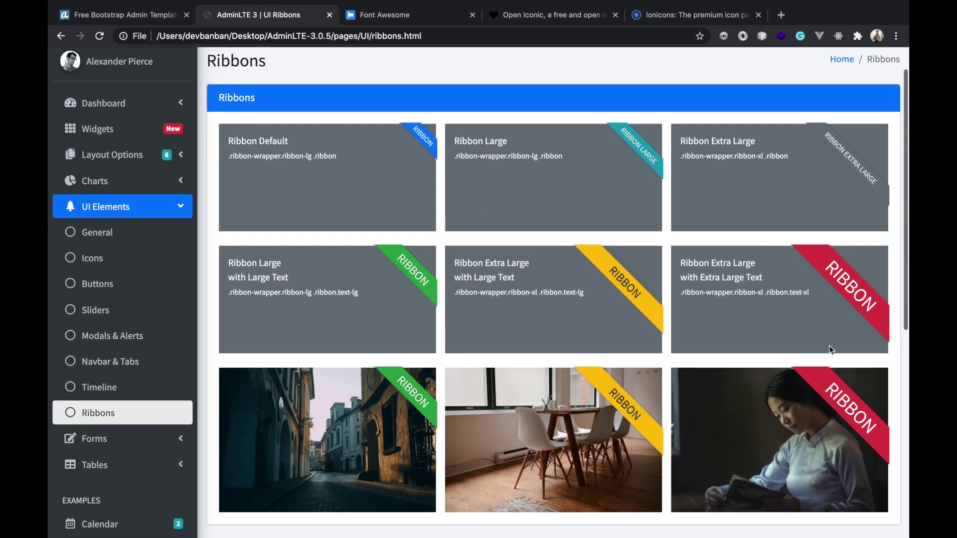
scroll(829, 346, "down", 3)
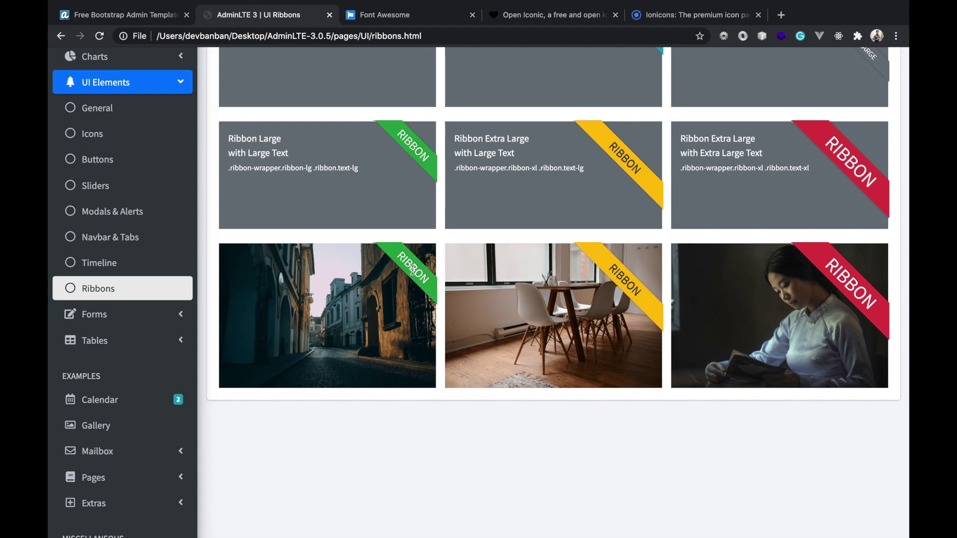
Open the General Elements page under Forms and review its inputs, addons, custom elements and form layouts.
left_click(133, 314)
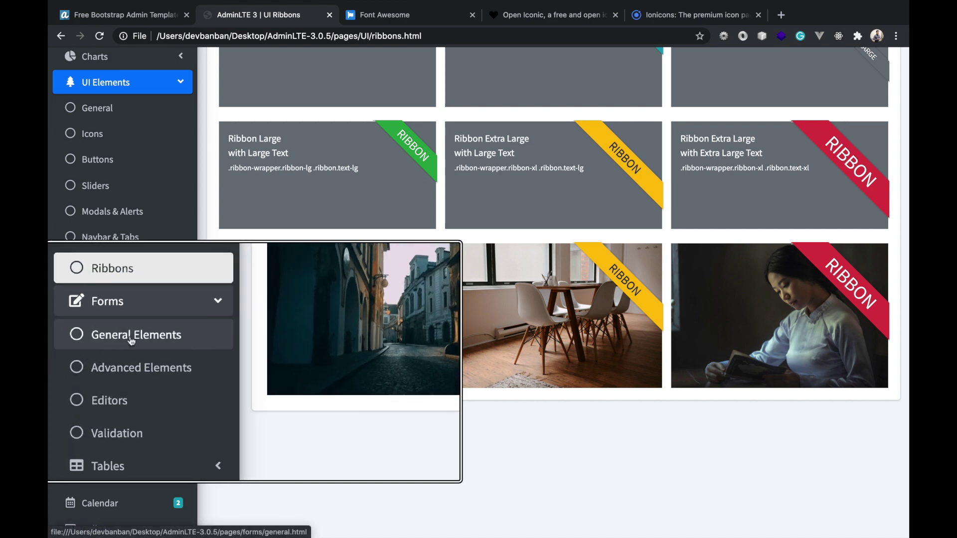
left_click(114, 346)
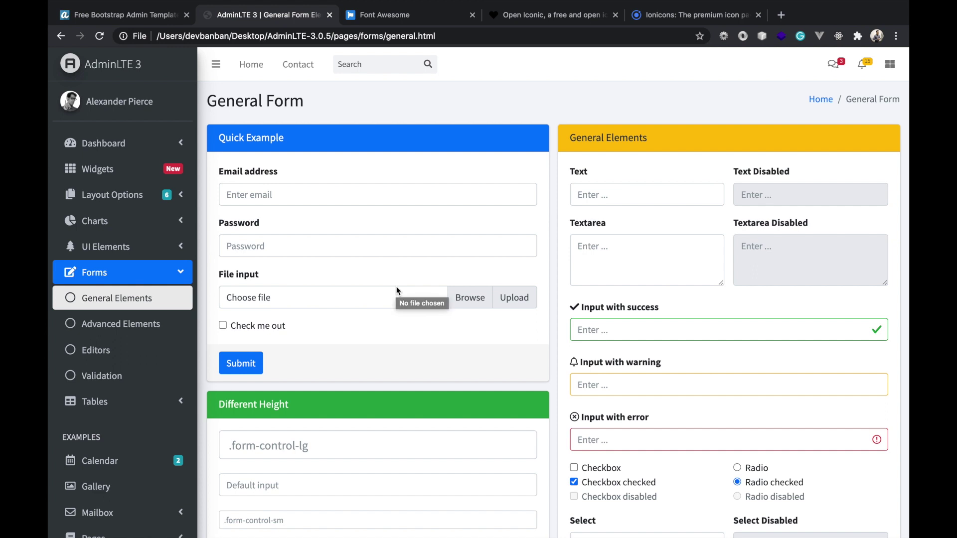
scroll(526, 310, "down", 2)
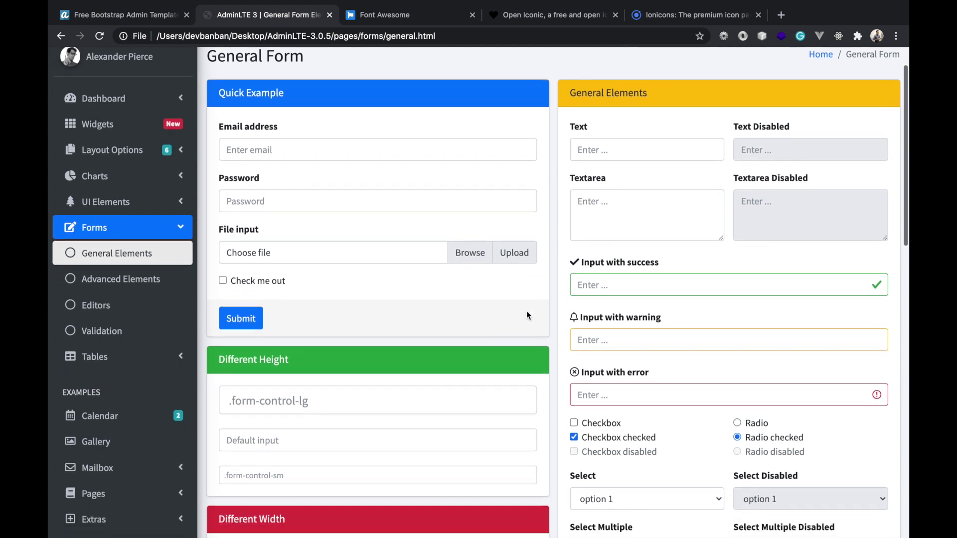
scroll(527, 314, "down", 6)
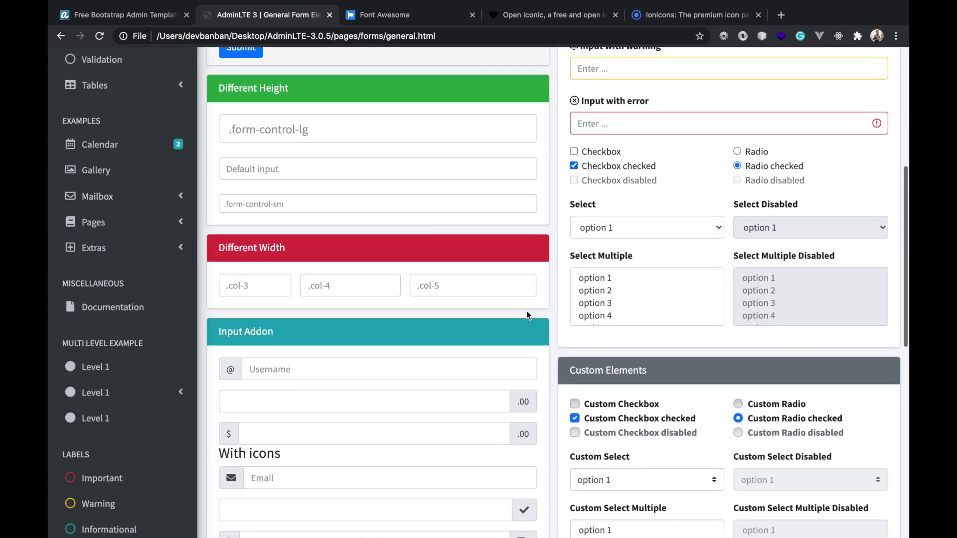
scroll(527, 314, "down", 6)
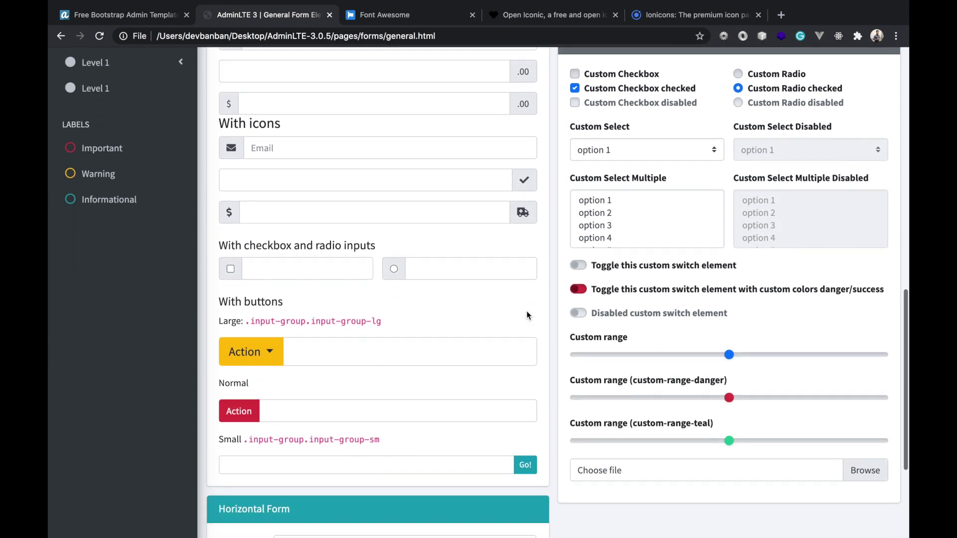
scroll(526, 315, "down", 3)
scroll(526, 315, "up", 10)
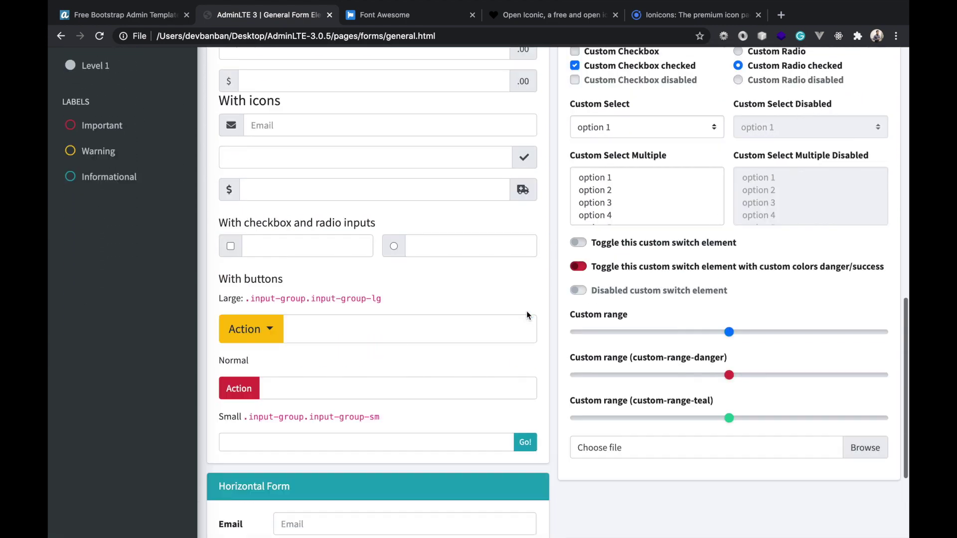
scroll(527, 310, "up", 4)
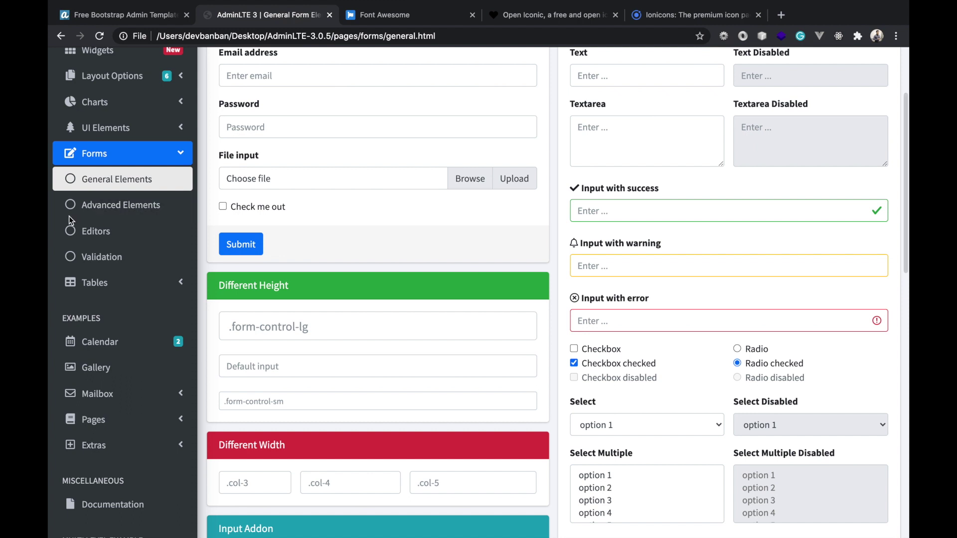
Open the Advanced Elements page under Forms and preview the options of the default-theme Minimal select.
left_click(125, 200)
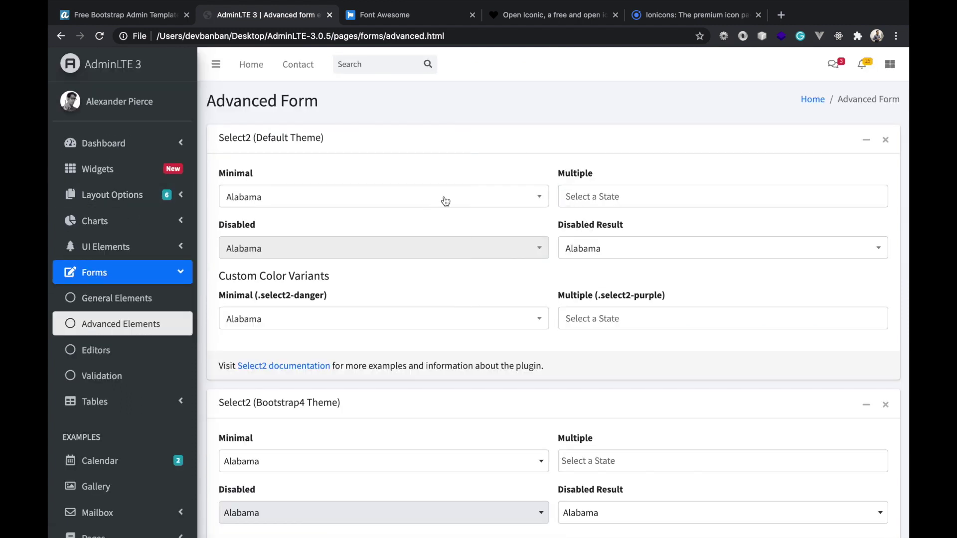
left_click(486, 196)
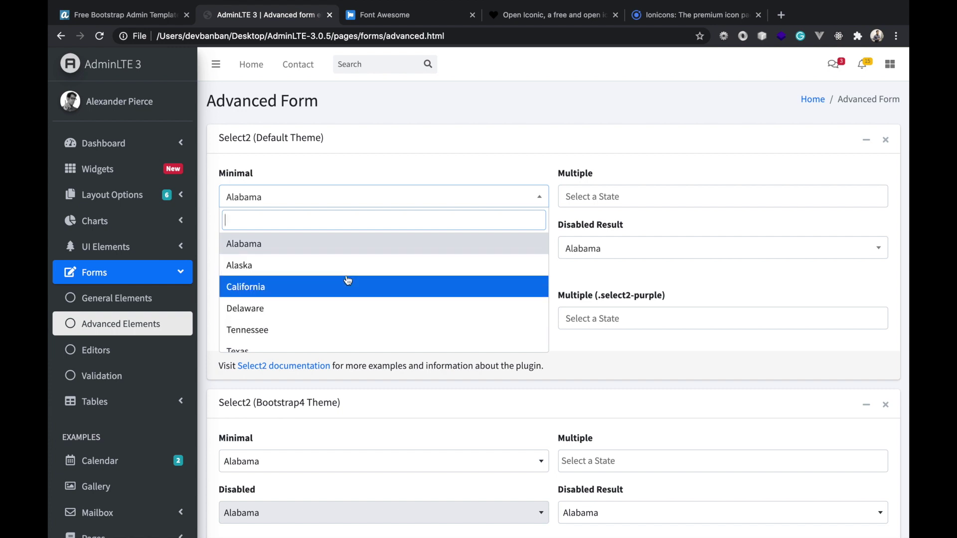
left_click(421, 155)
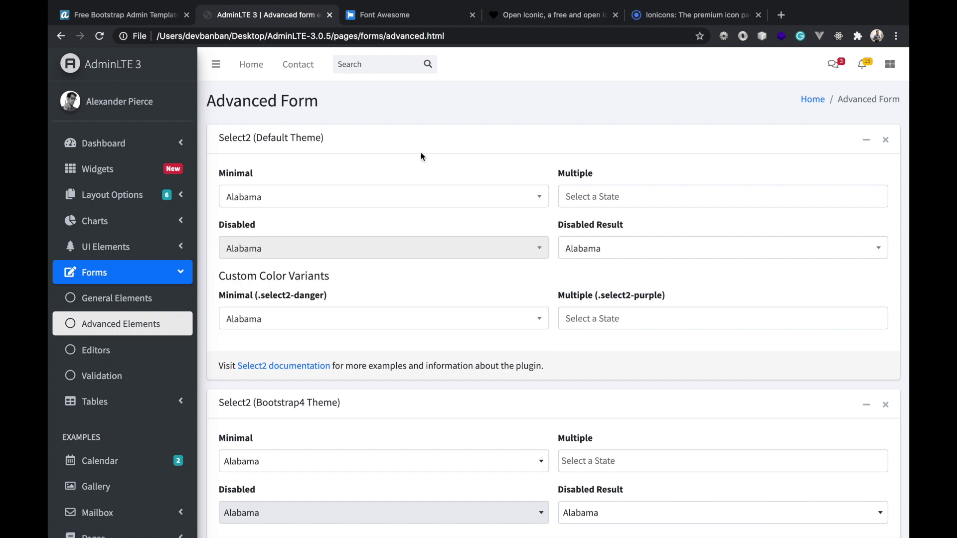
Filter the default-theme Minimal select by "c", clear the filter, and choose Delaware by searching for "de".
left_click(424, 204)
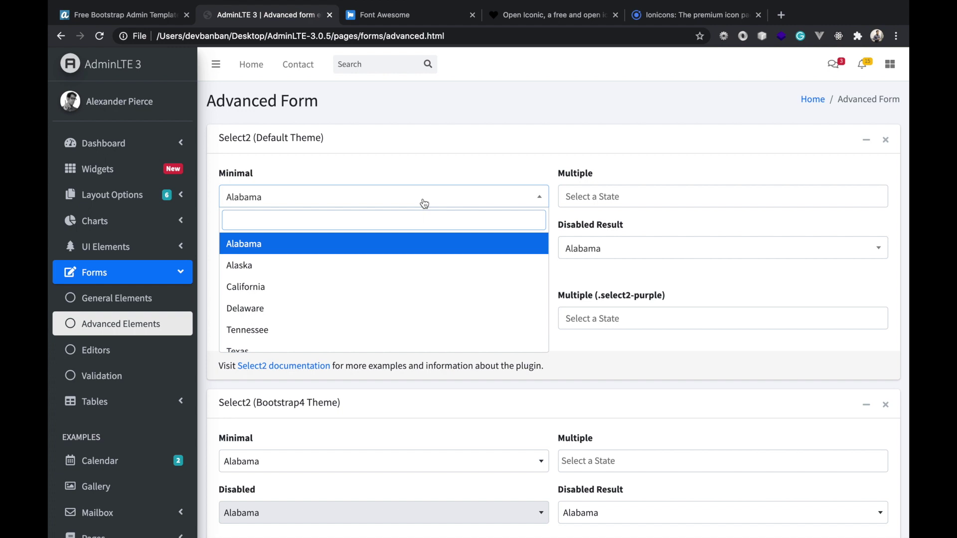
type("c")
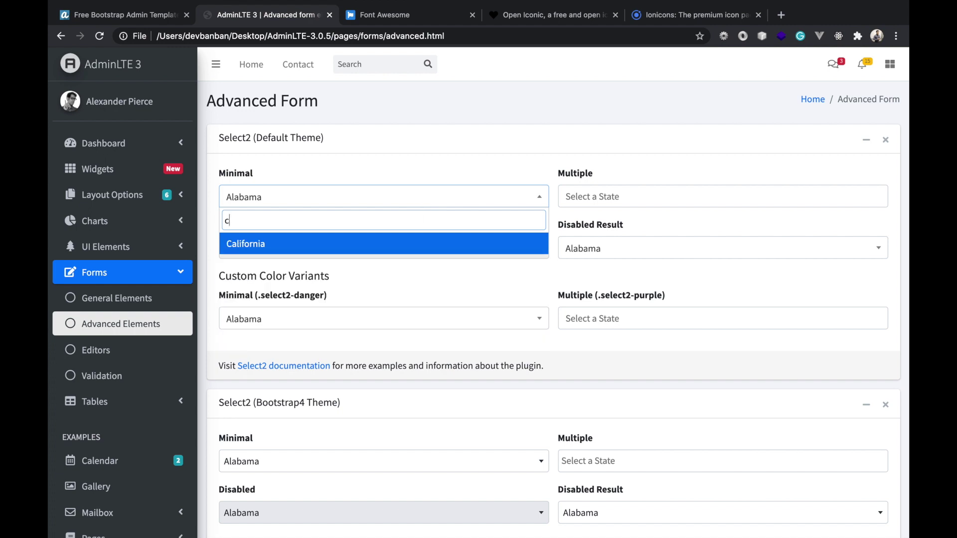
key("BackSpace")
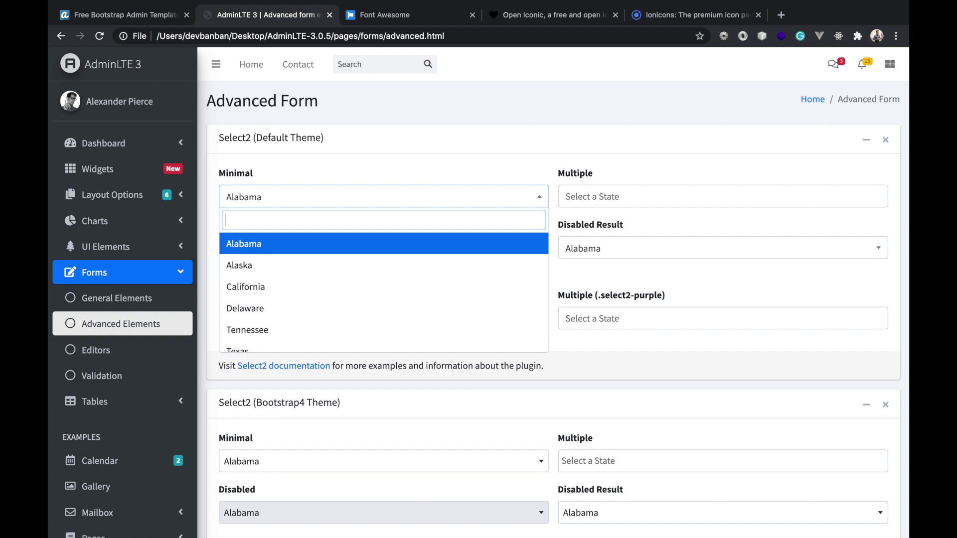
scroll(418, 294, "down", 2)
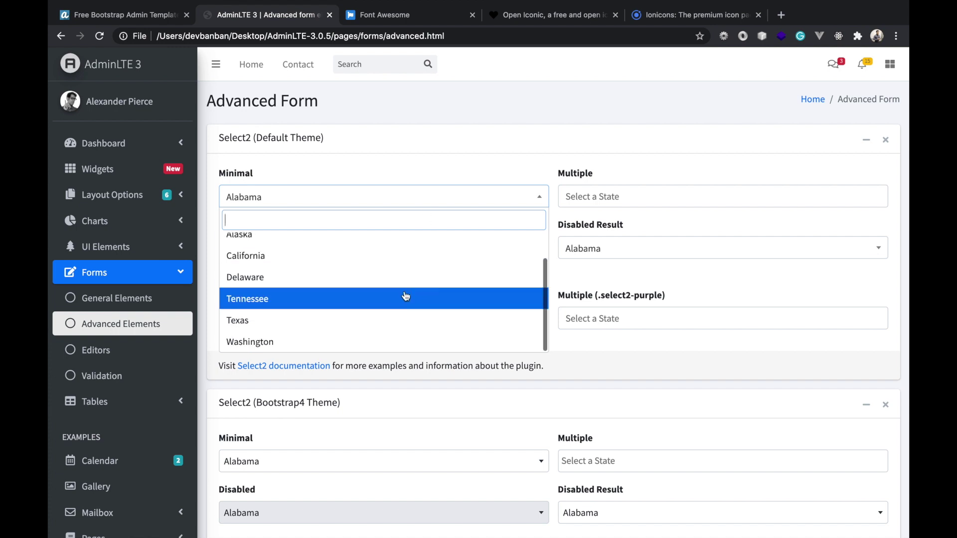
type("de")
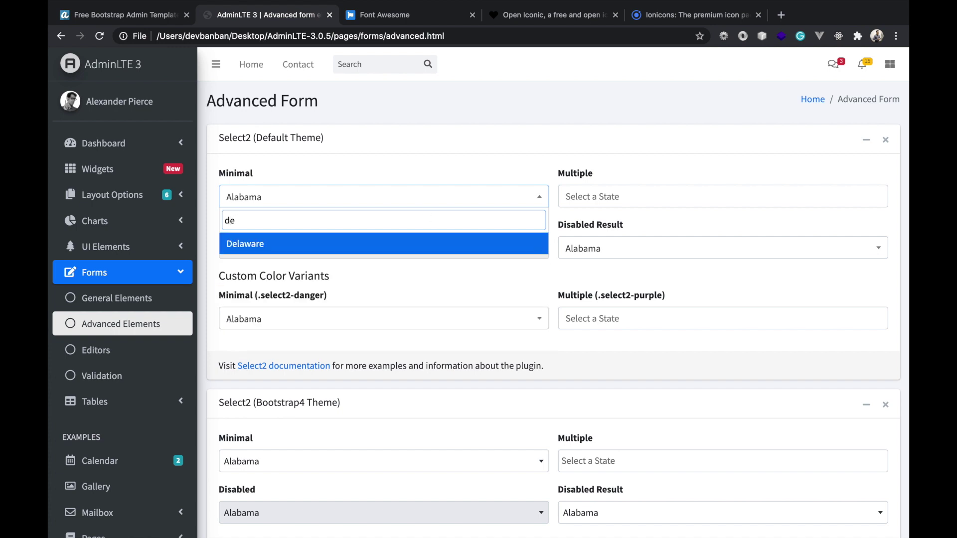
key("Return")
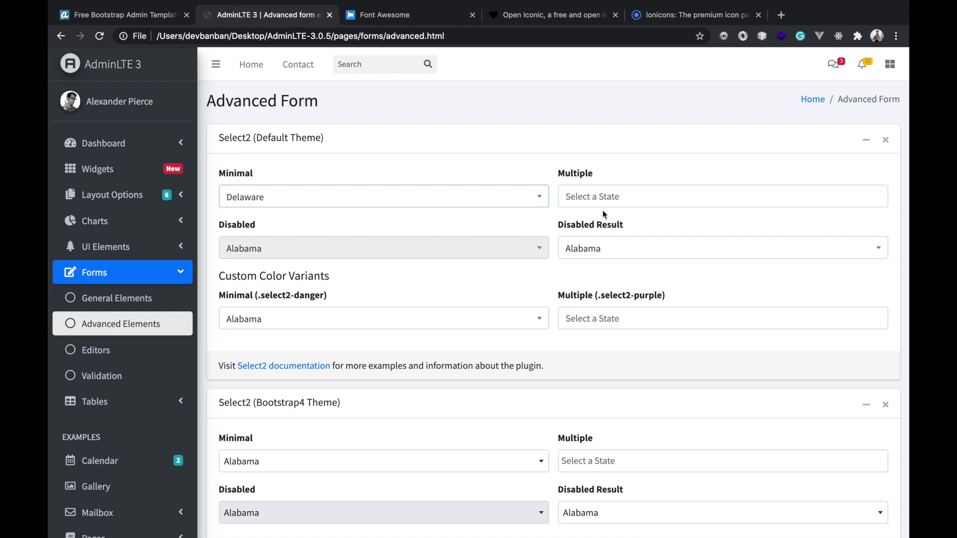
Choose California and Delaware in the default-theme Multiple select and remove Delaware again.
left_click(627, 196)
left_click(606, 257)
left_click(657, 197)
left_click(642, 283)
left_click(714, 196)
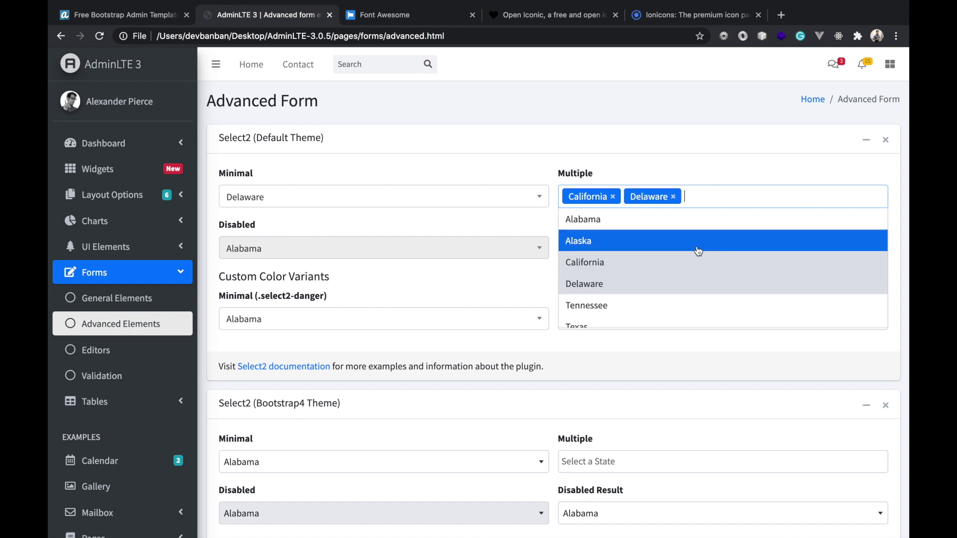
left_click(678, 285)
scroll(697, 247, "down", 2)
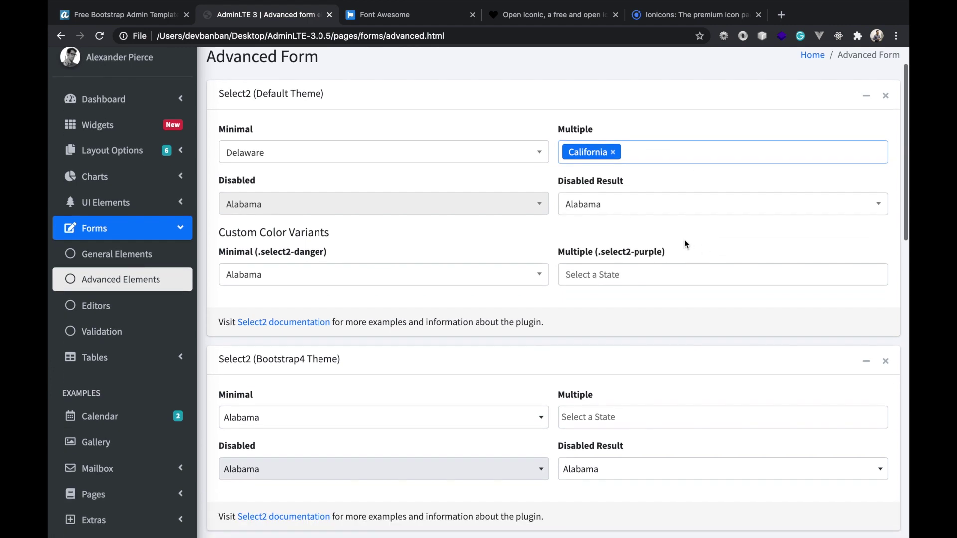
Look through the default-theme Disabled Result options and select Delaware.
left_click(623, 207)
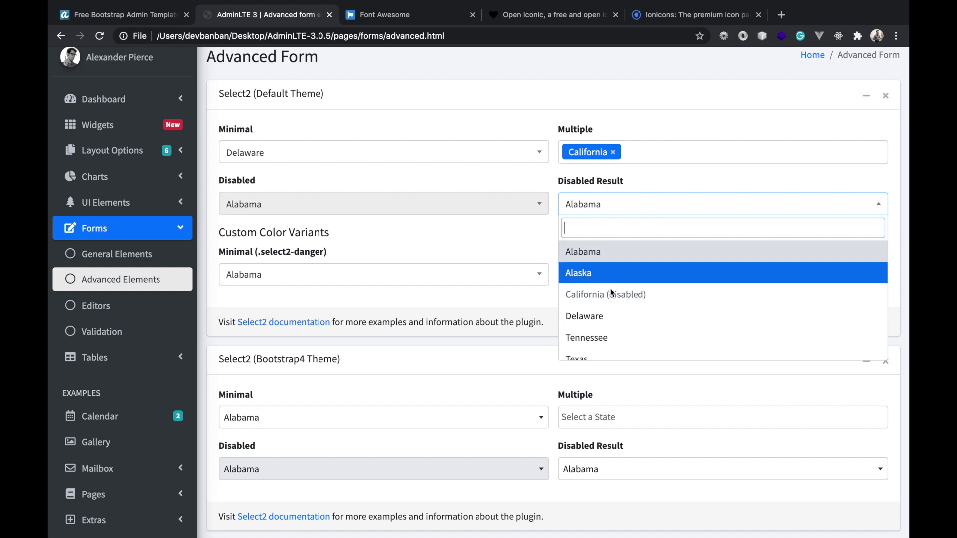
scroll(621, 344, "down", 1)
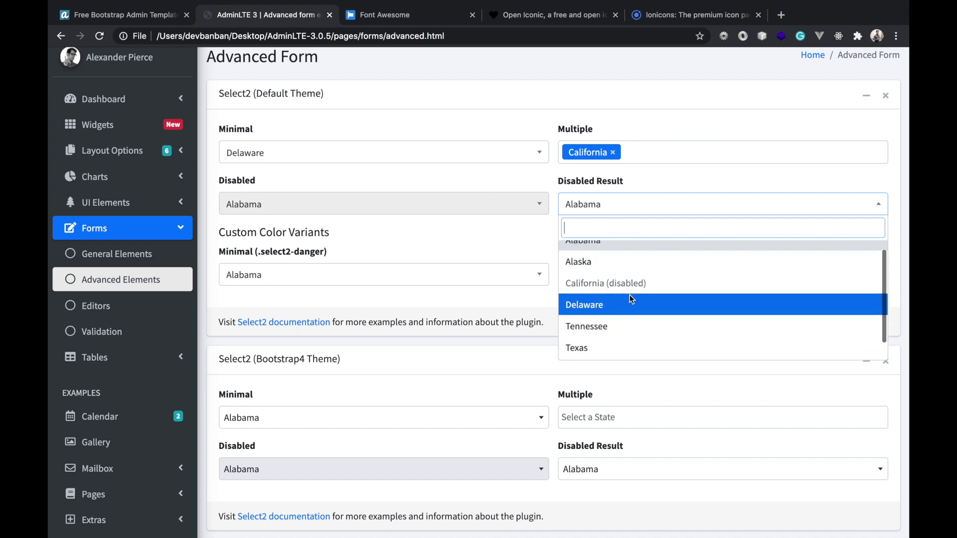
left_click(607, 300)
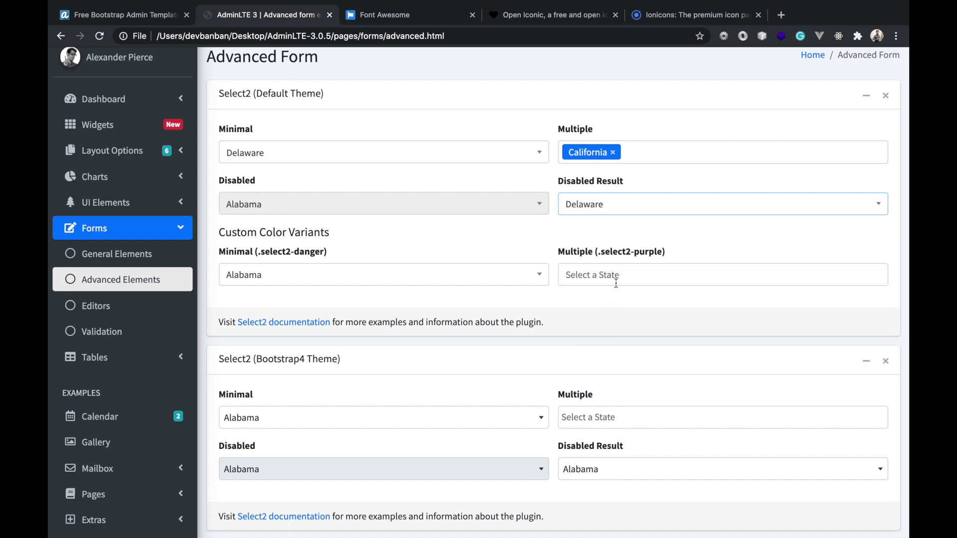
Find the Input masks card and preview the formats of both date masks and the US phone mask.
scroll(514, 301, "down", 7)
scroll(514, 271, "down", 6)
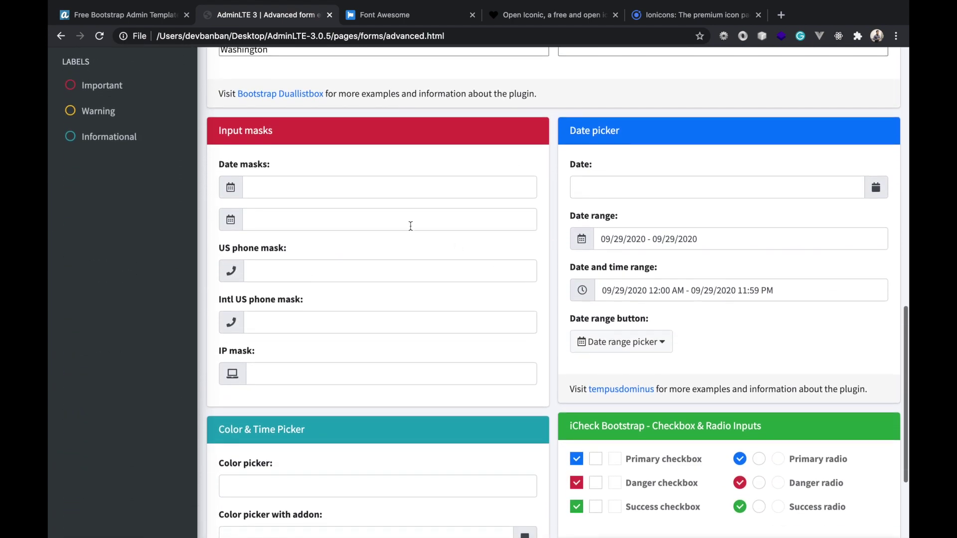
left_click(349, 185)
left_click(229, 187)
left_click(309, 221)
left_click(296, 282)
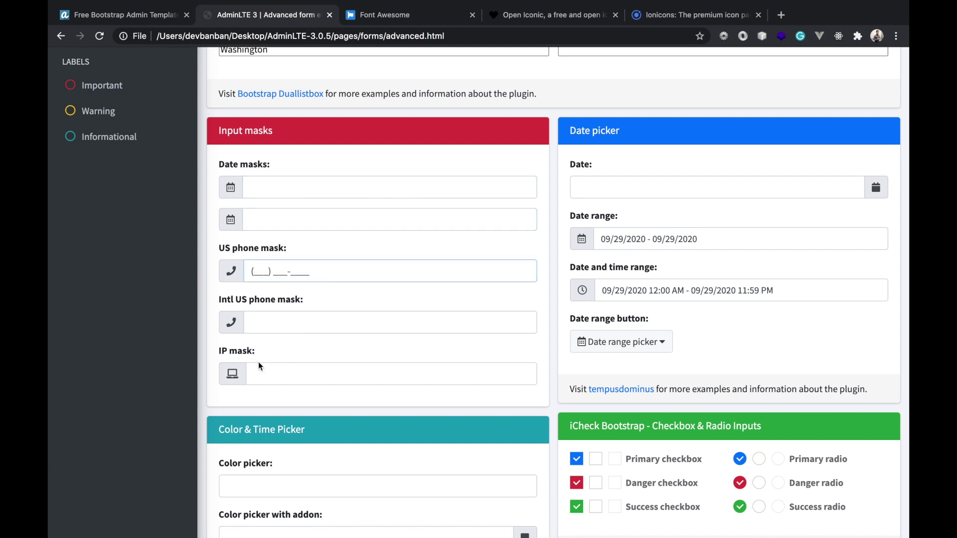
Fill the Date picker's Date field with 09/29/2020 and browse two months ahead in its calendar.
scroll(566, 262, "up", 2)
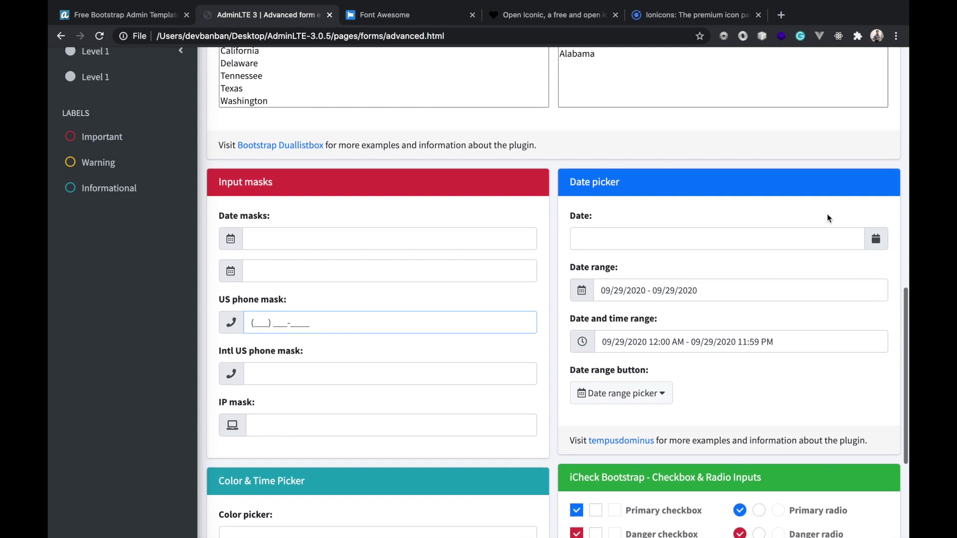
left_click(871, 242)
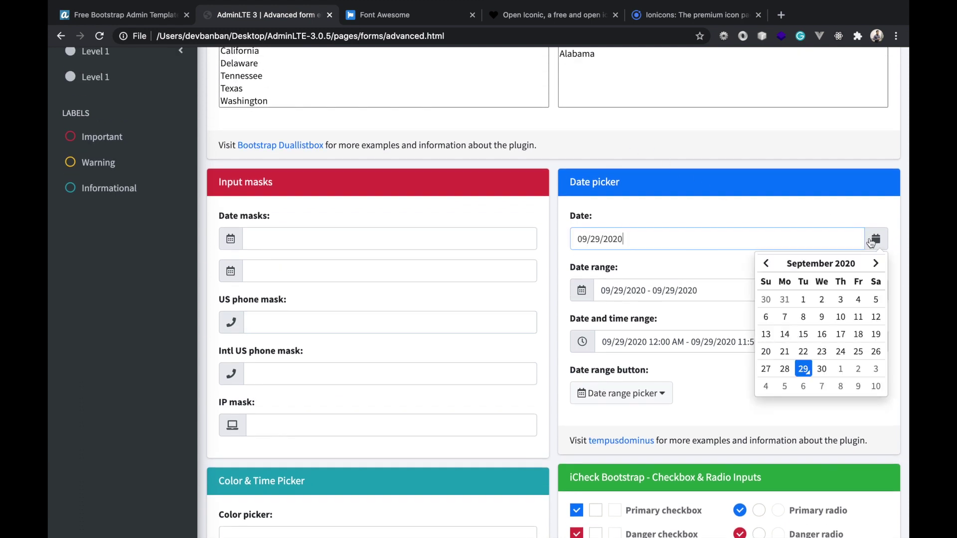
left_click(876, 263)
left_click(875, 263)
left_click(467, 305)
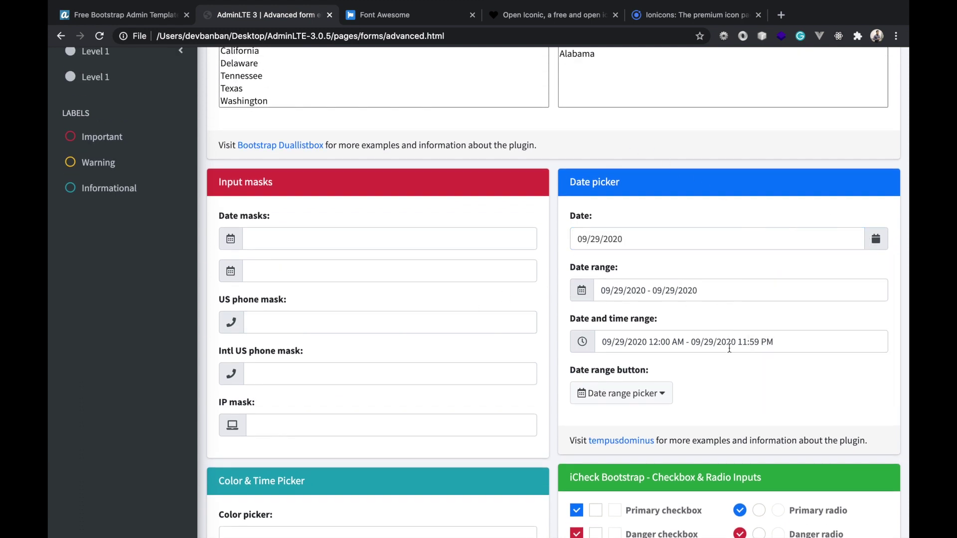
Preview the options of the Date range picker under Date range button.
scroll(731, 369, "down", 2)
scroll(666, 314, "down", 2)
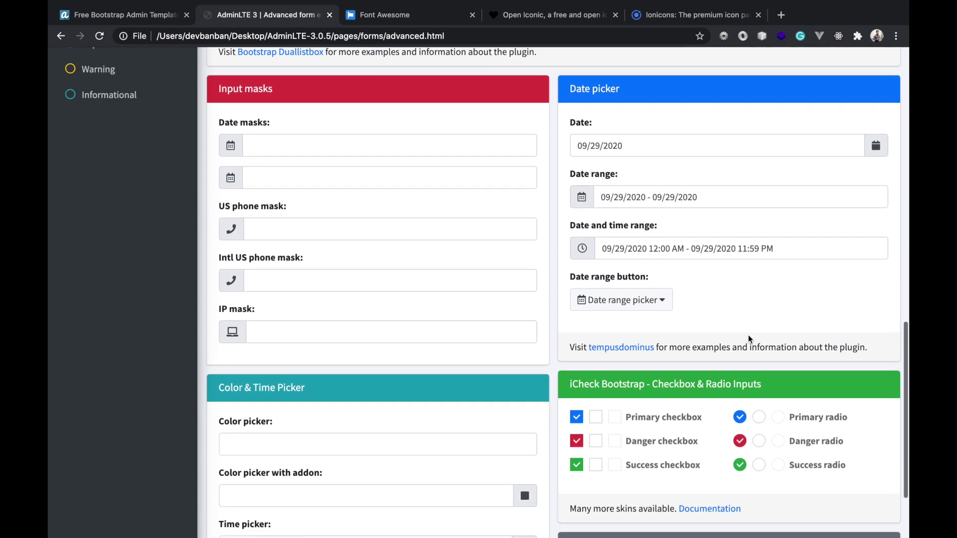
scroll(749, 337, "down", 1)
left_click(621, 286)
left_click(621, 369)
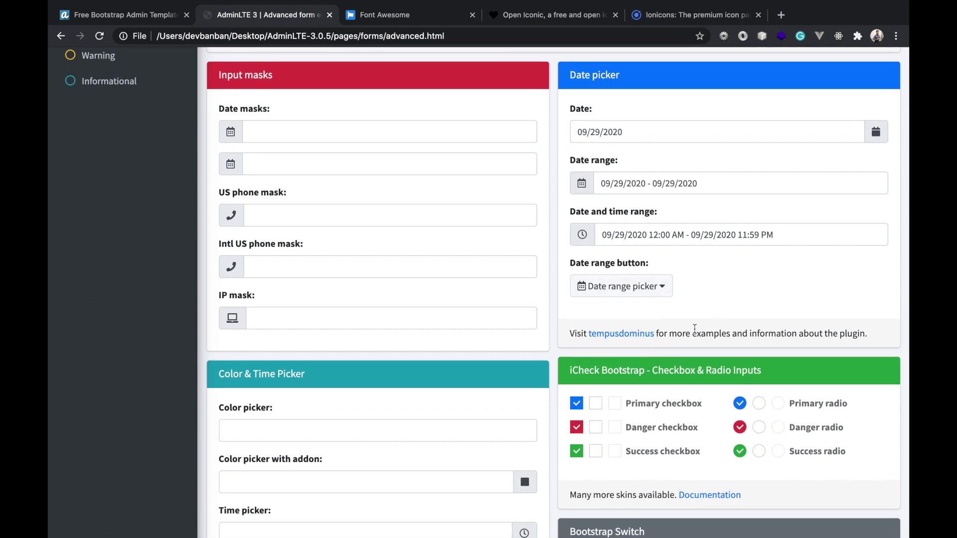
Tick the second primary, danger and success checkboxes in the iCheck Bootstrap card.
scroll(695, 329, "down", 4)
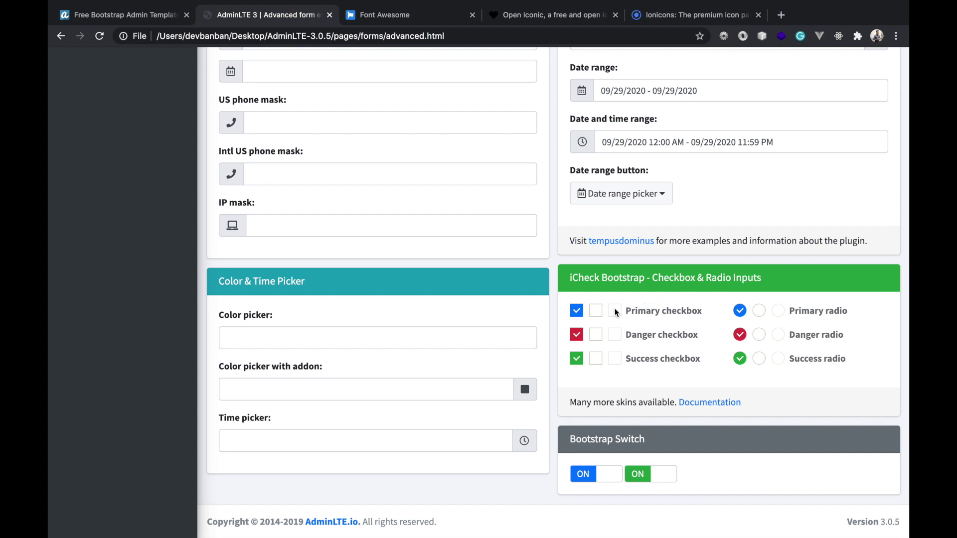
left_click(596, 309)
left_click(596, 335)
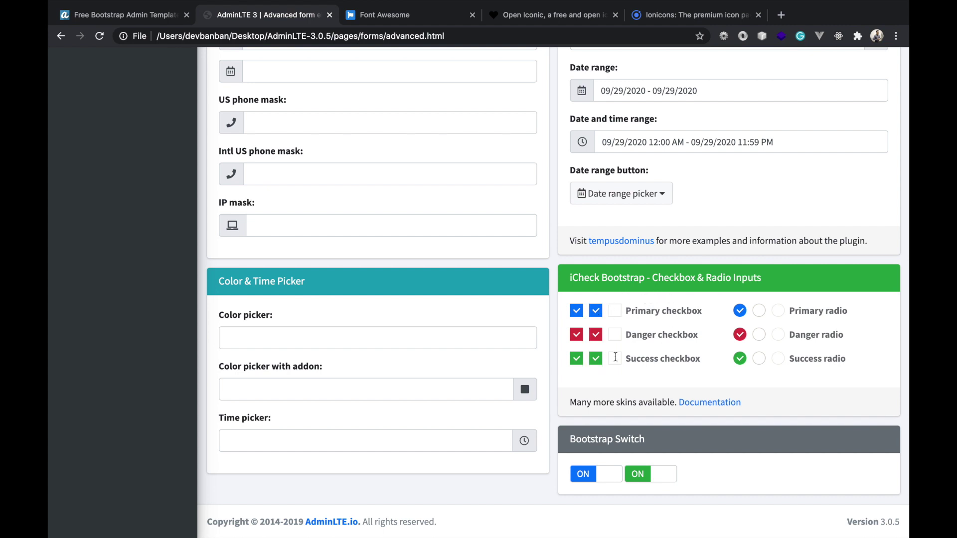
Switch the primary, danger and success radios to their second options and back to the first ones.
left_click(760, 311)
left_click(759, 334)
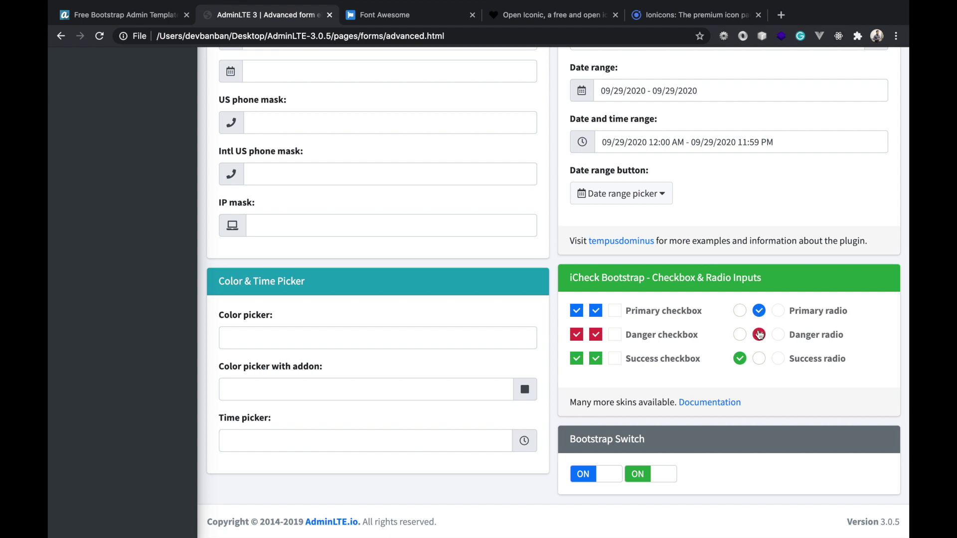
left_click(758, 359)
left_click(740, 312)
left_click(739, 336)
left_click(739, 360)
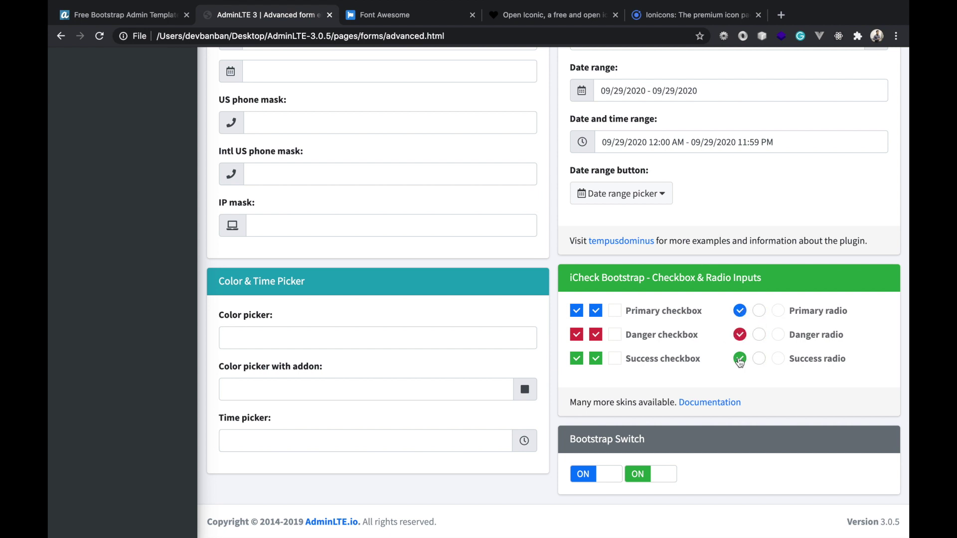
Toggle the blue Bootstrap switch off and on again, and turn the green switch off.
left_click(606, 474)
left_click(586, 479)
left_click(668, 480)
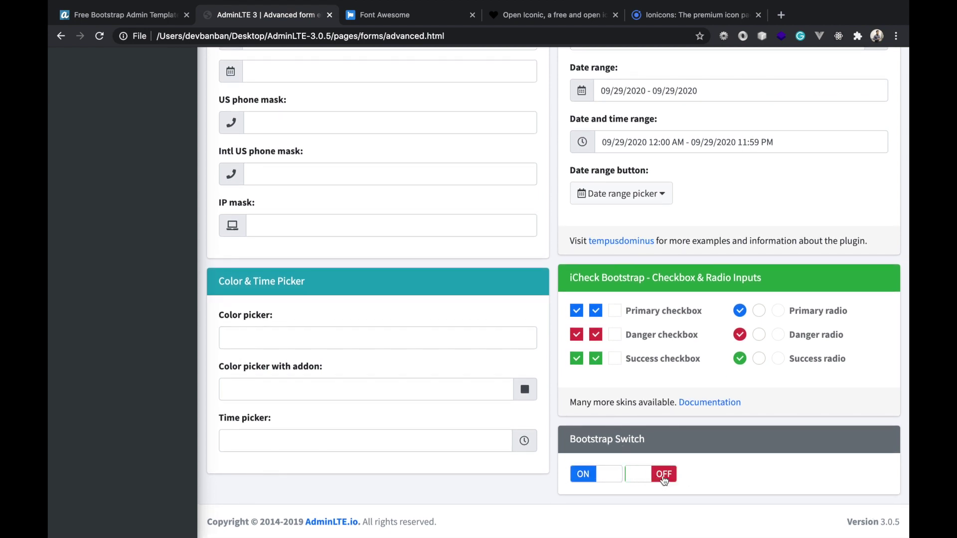
Preview both color pickers and fill the Time picker with 1:33 PM.
left_click(474, 341)
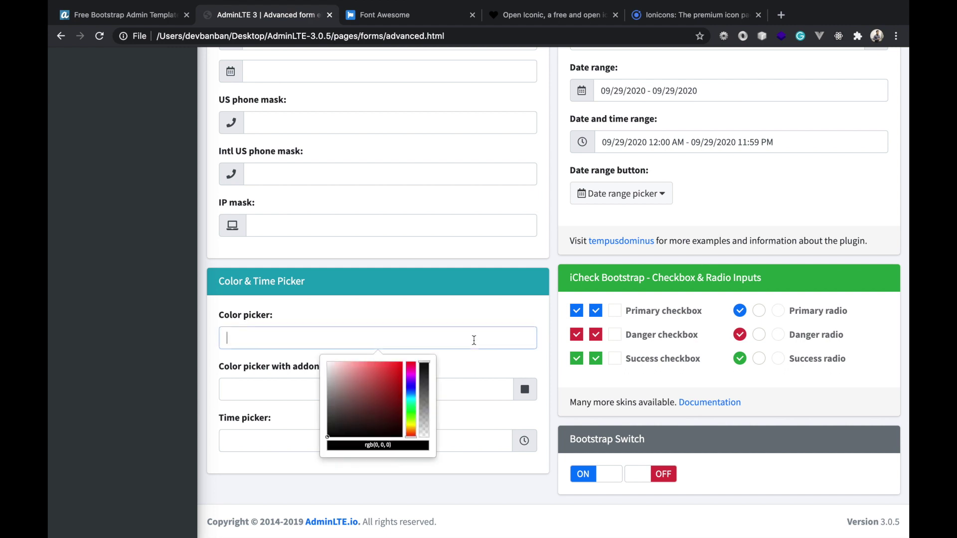
left_click(275, 395)
left_click(255, 440)
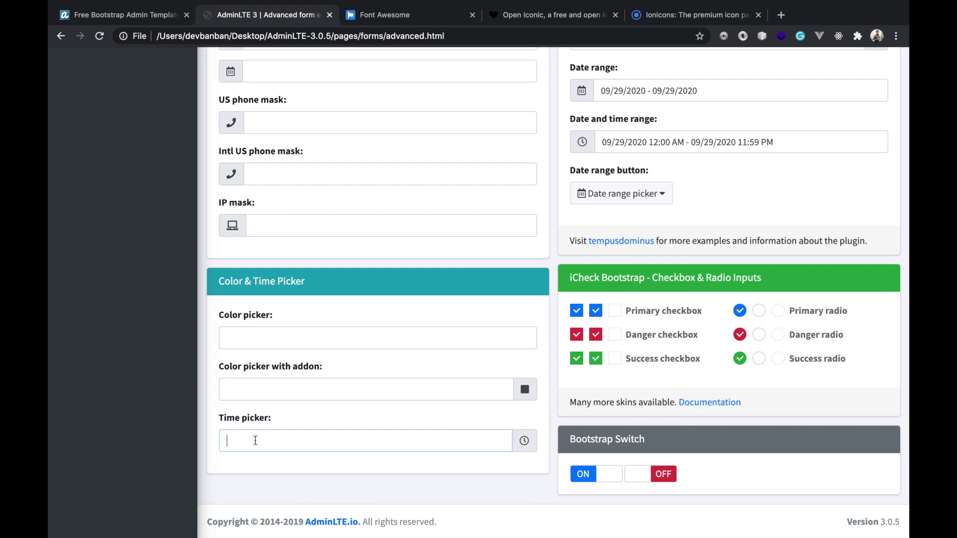
left_click(525, 448)
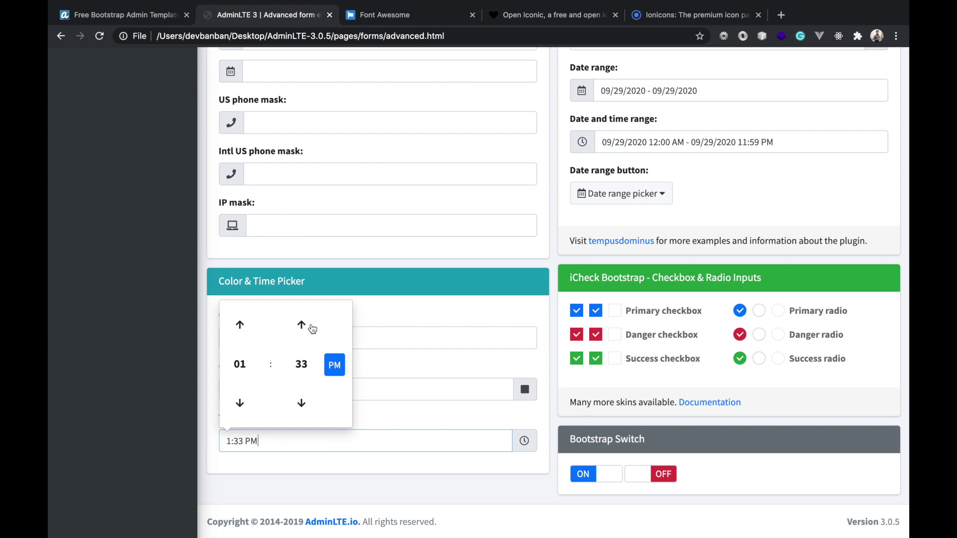
left_click(150, 120)
Open the Editors page under Forms and enlarge the text editor's writing area to nearly the full page height.
scroll(280, 239, "up", 10)
scroll(280, 238, "up", 10)
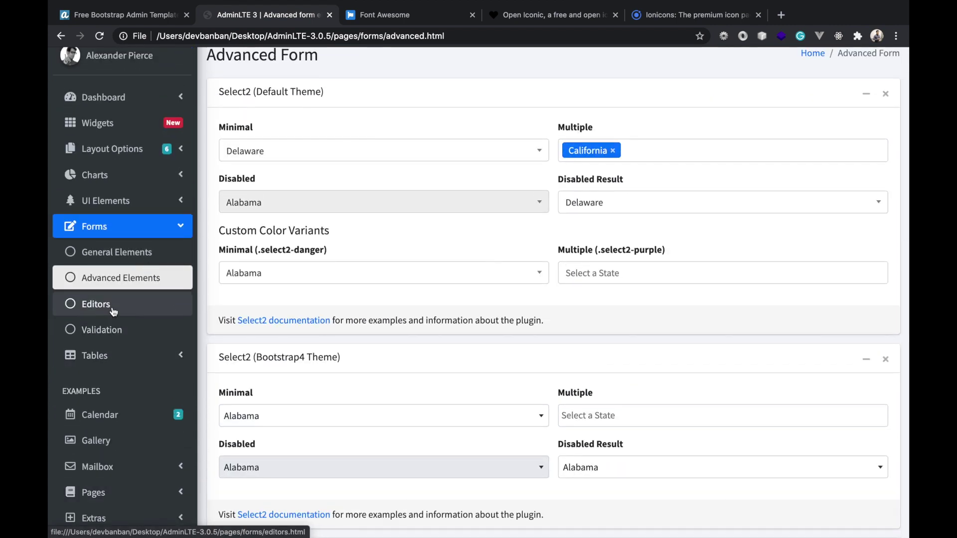
left_click(113, 309)
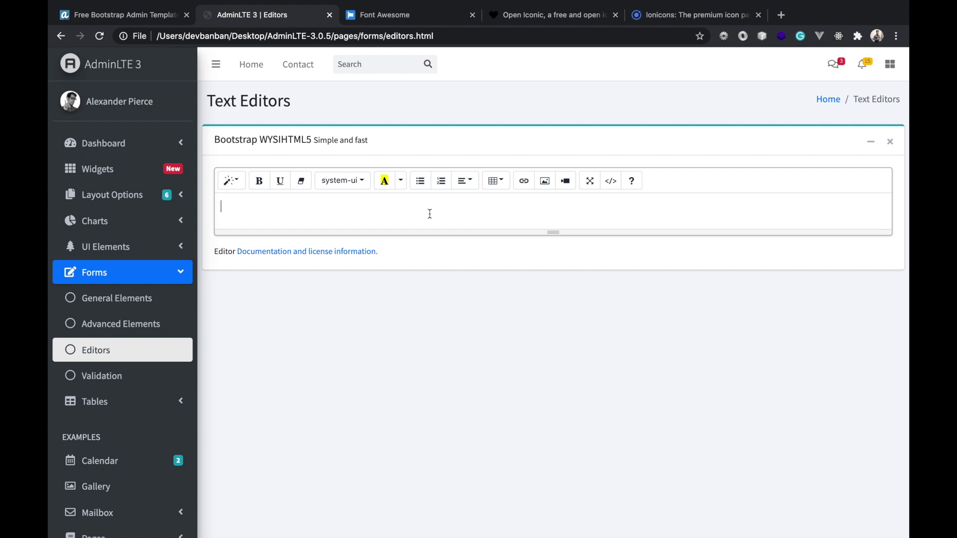
left_click_drag(555, 231, 548, 511)
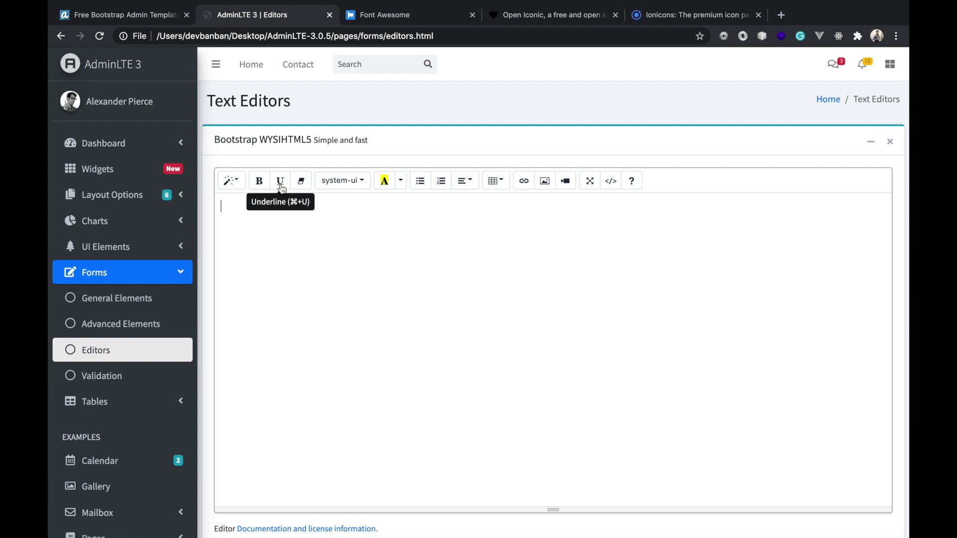
Insert a 5 by 5 table in the text editor and preview the Insert Image dialog without adding an image.
left_click(496, 180)
left_click(525, 248)
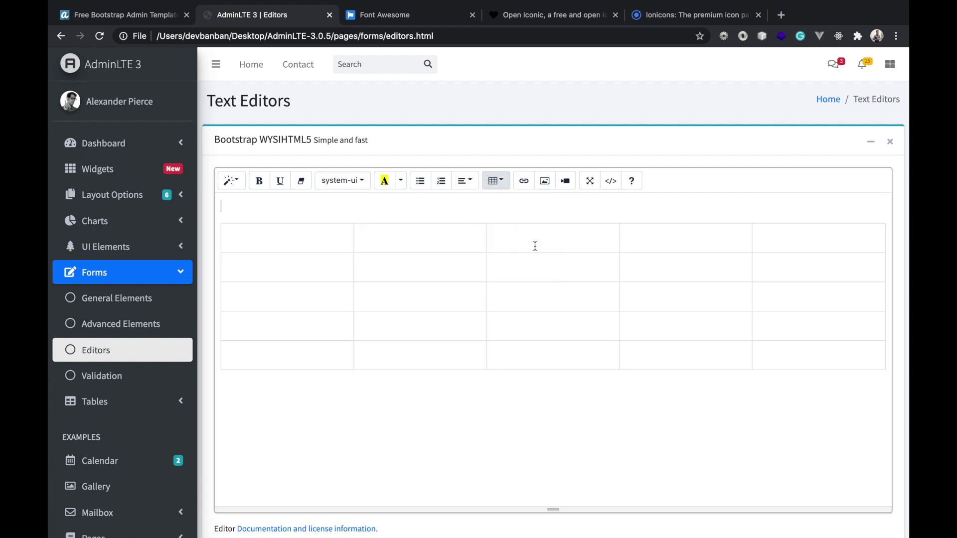
left_click(545, 181)
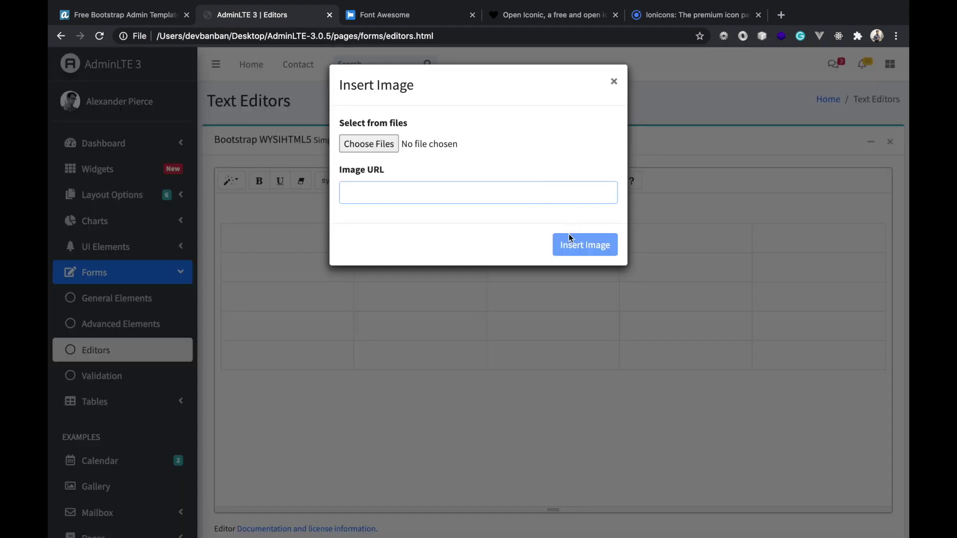
left_click(615, 82)
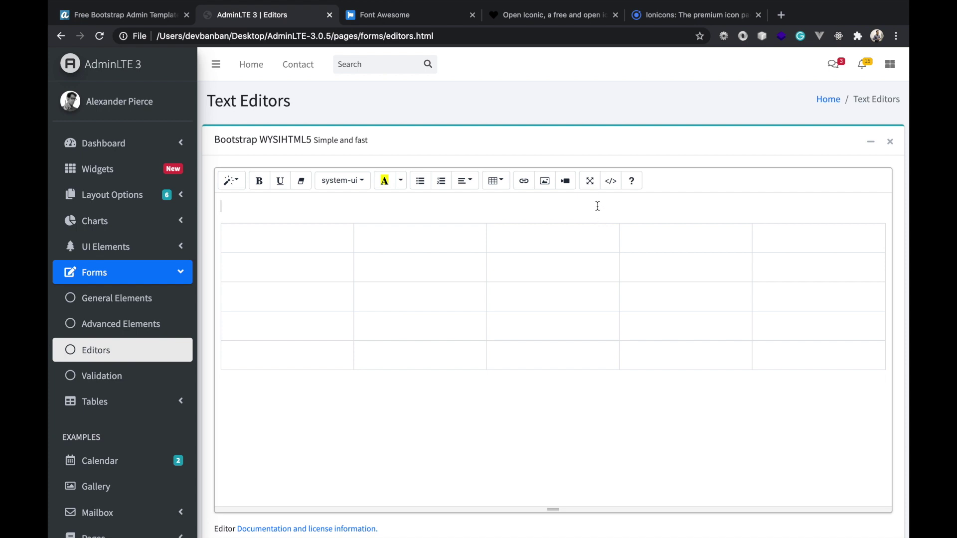
Open the Validation page under Forms and submit the example form with all fields empty.
scroll(107, 338, "down", 3)
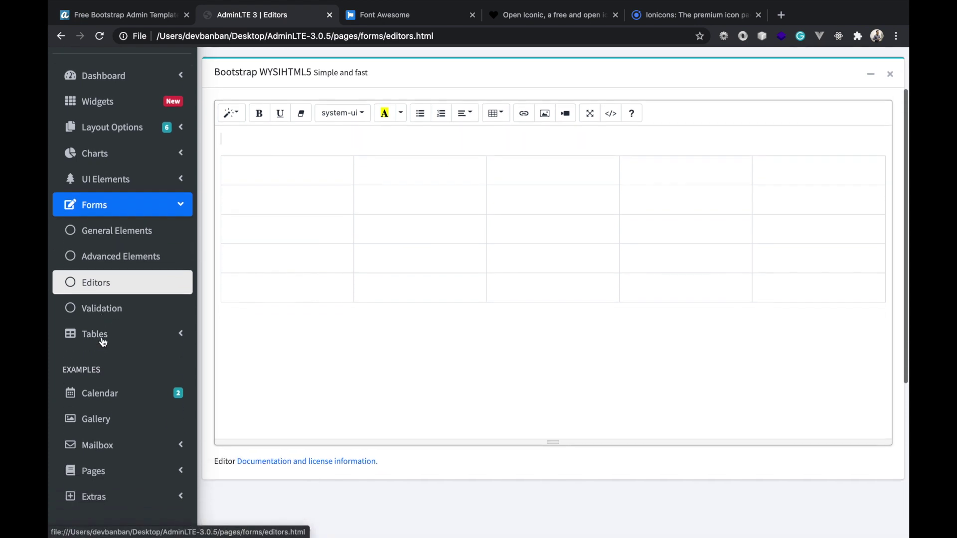
left_click(87, 305)
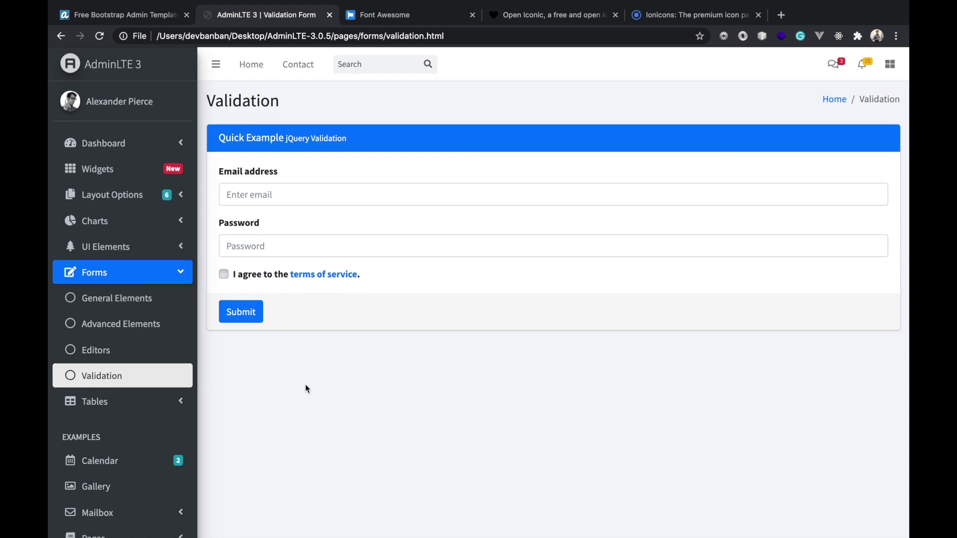
left_click(244, 313)
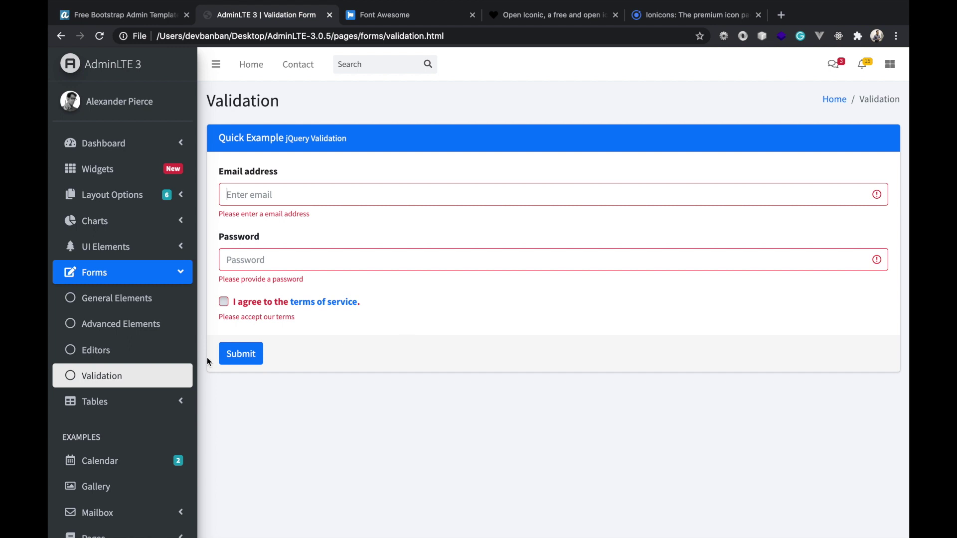
Open the Simple Tables page under Tables and look over the bordered, condensed, striped, hover and fixed header tables.
scroll(384, 319, "down", 1)
scroll(383, 319, "up", 1)
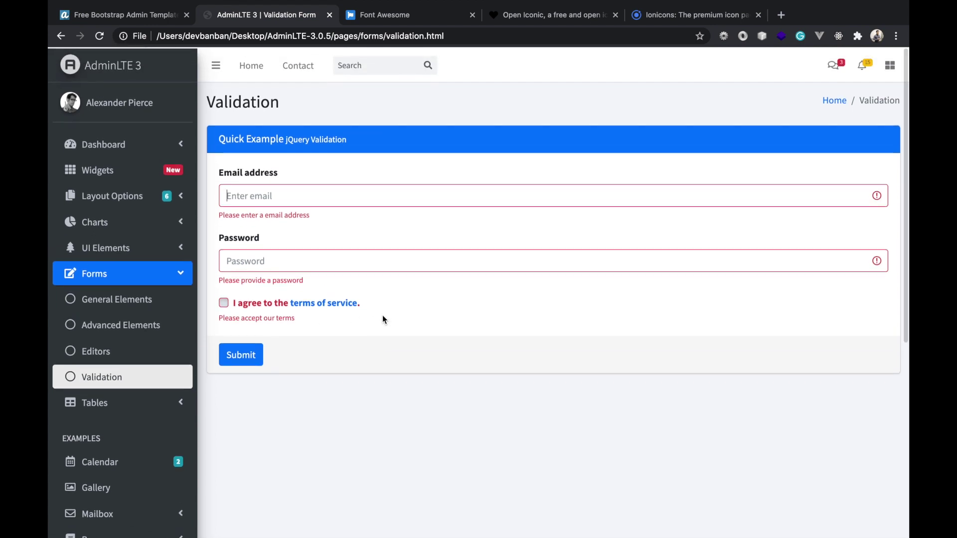
scroll(382, 319, "down", 2)
scroll(382, 315, "up", 1)
scroll(382, 315, "down", 3)
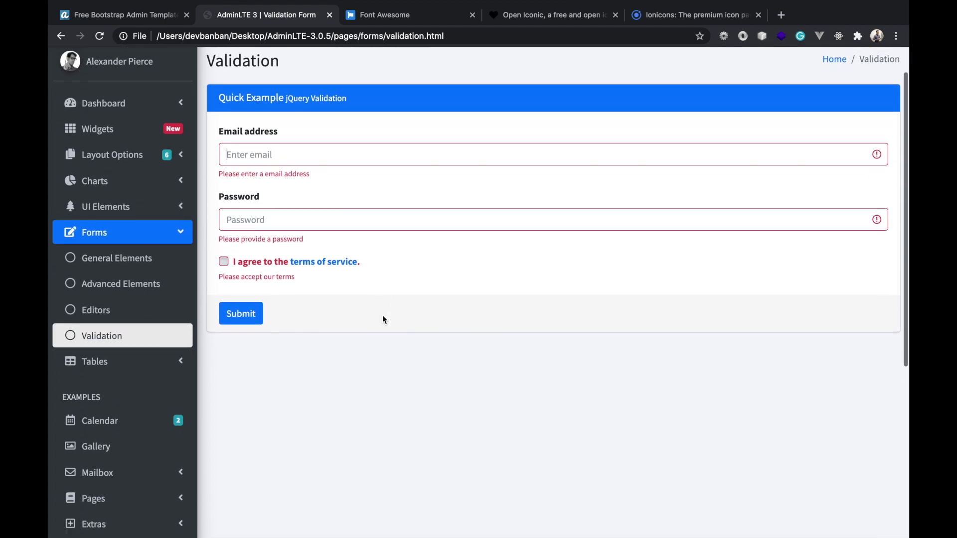
left_click(139, 301)
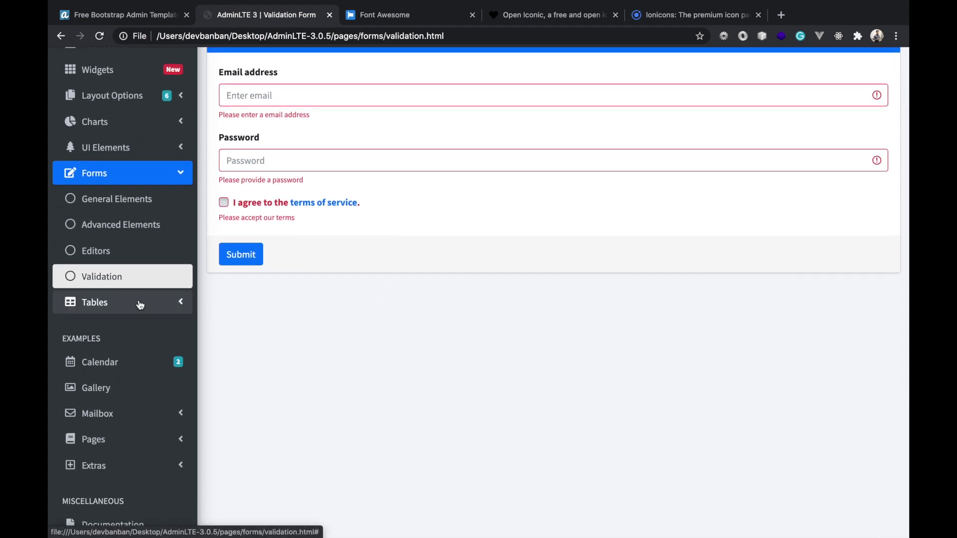
left_click(124, 337)
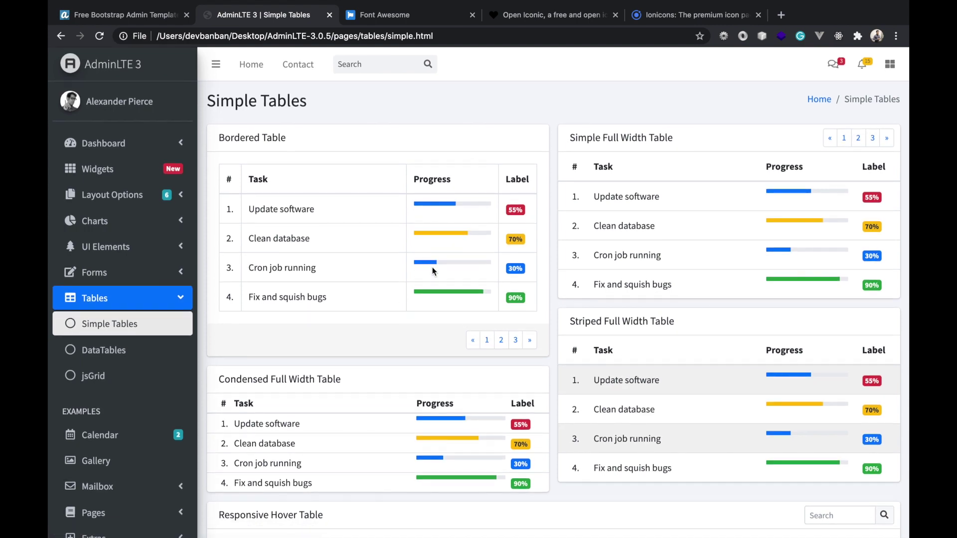
scroll(432, 271, "down", 1)
scroll(432, 272, "down", 8)
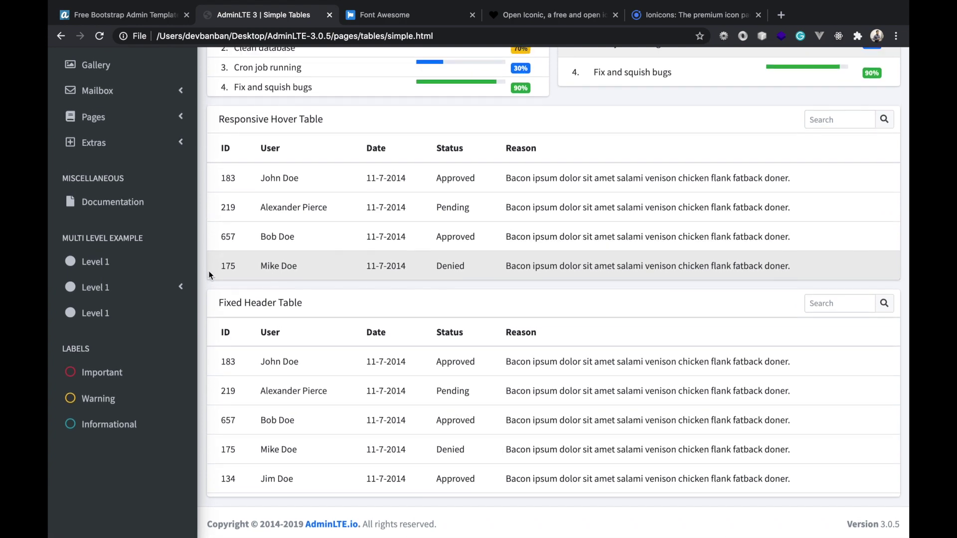
Open the DataTables page under Tables.
scroll(208, 271, "up", 4)
scroll(208, 270, "up", 3)
left_click(104, 245)
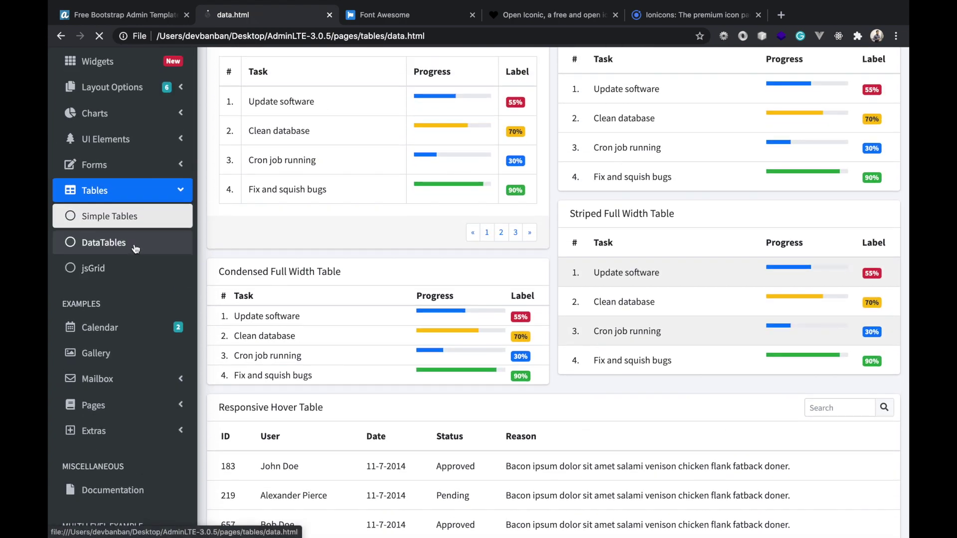
Set the DataTable with default features to show 100 entries per page and look over both tables.
scroll(601, 288, "down", 5)
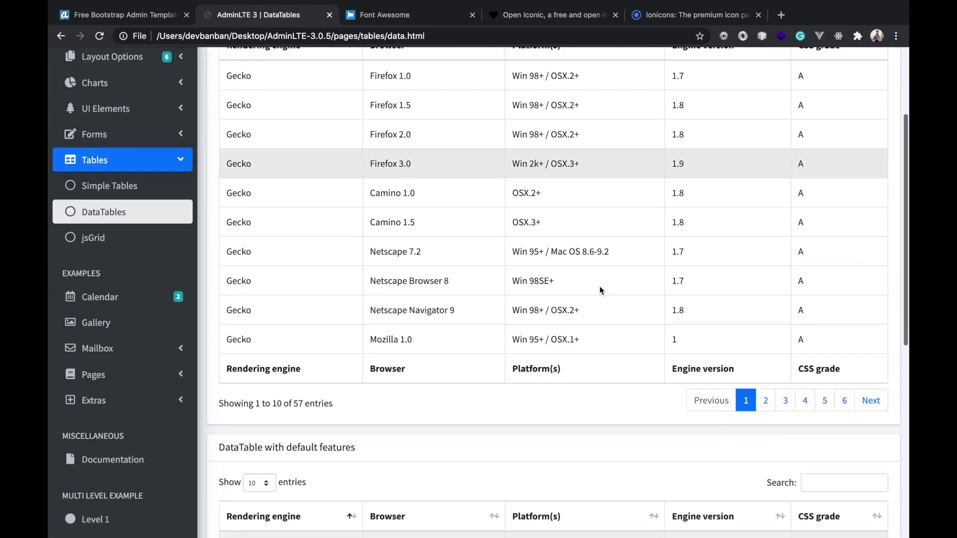
scroll(599, 290, "down", 6)
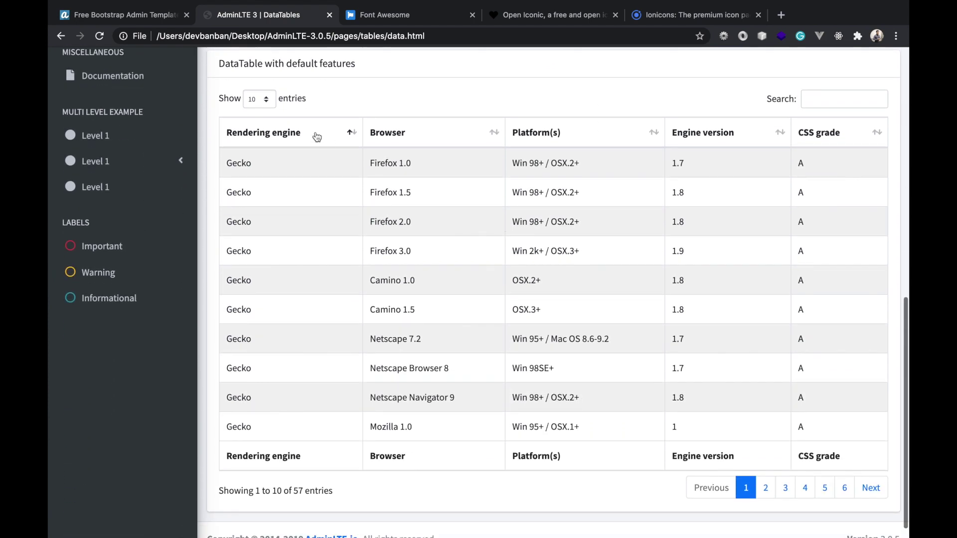
left_click(264, 100)
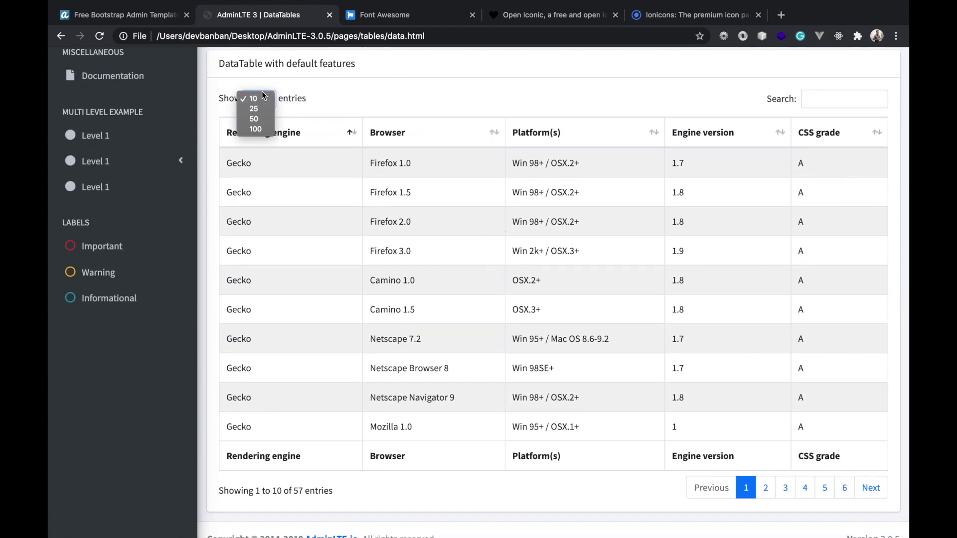
left_click(261, 130)
scroll(450, 279, "down", 17)
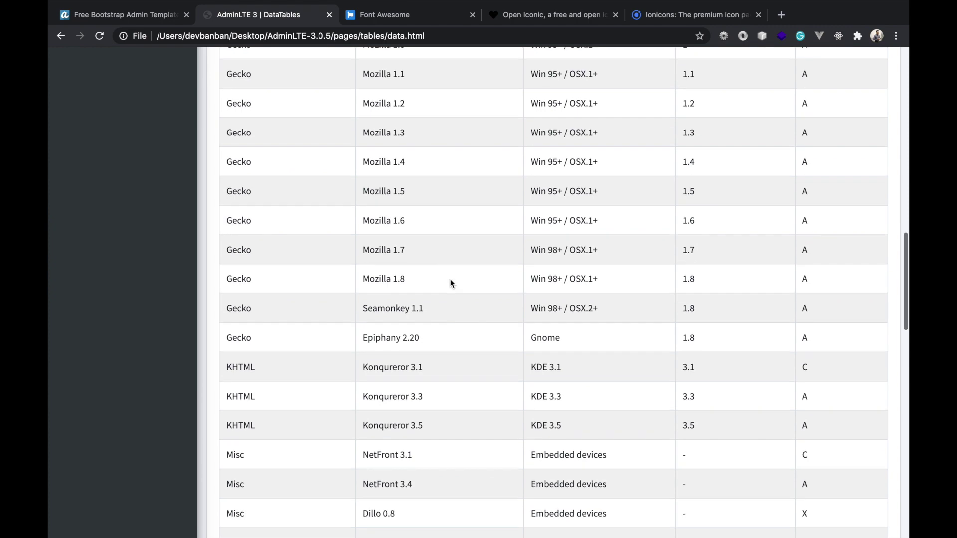
scroll(451, 283, "up", 20)
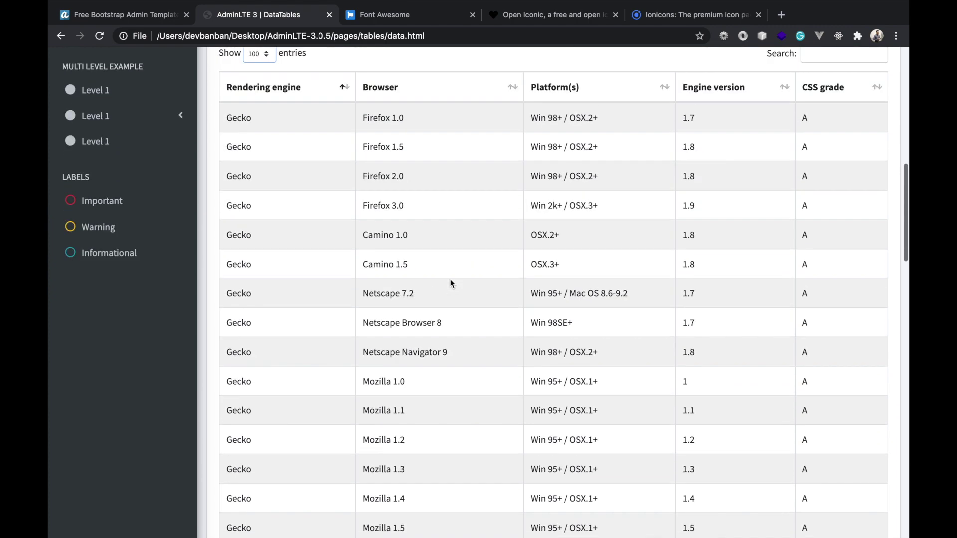
scroll(450, 283, "up", 7)
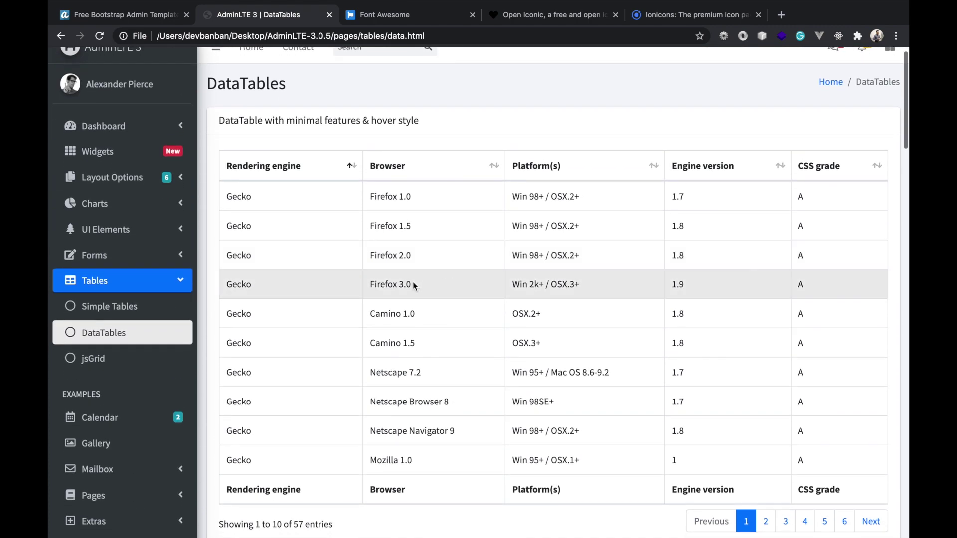
Open the jsGrid page under Tables and look over the grid and its pagination.
left_click(117, 366)
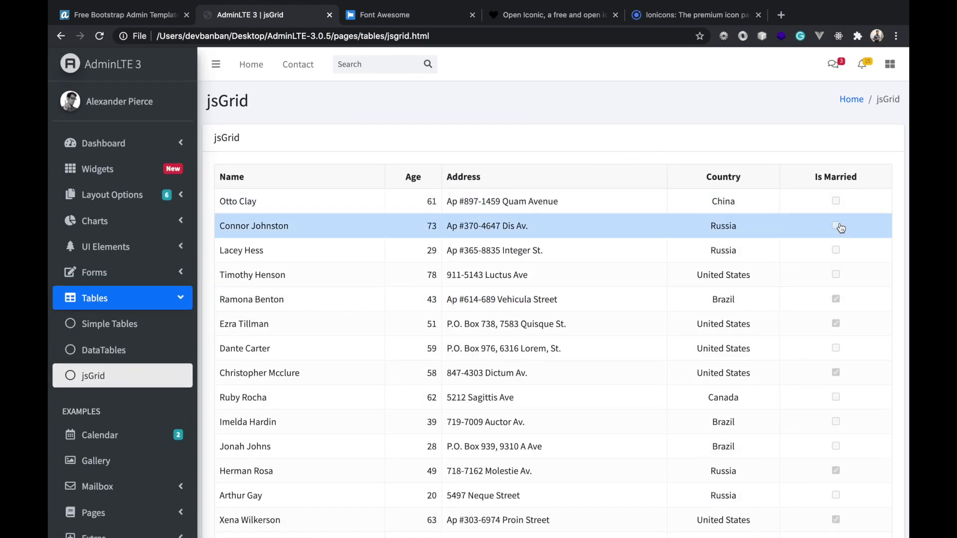
scroll(841, 228, "down", 6)
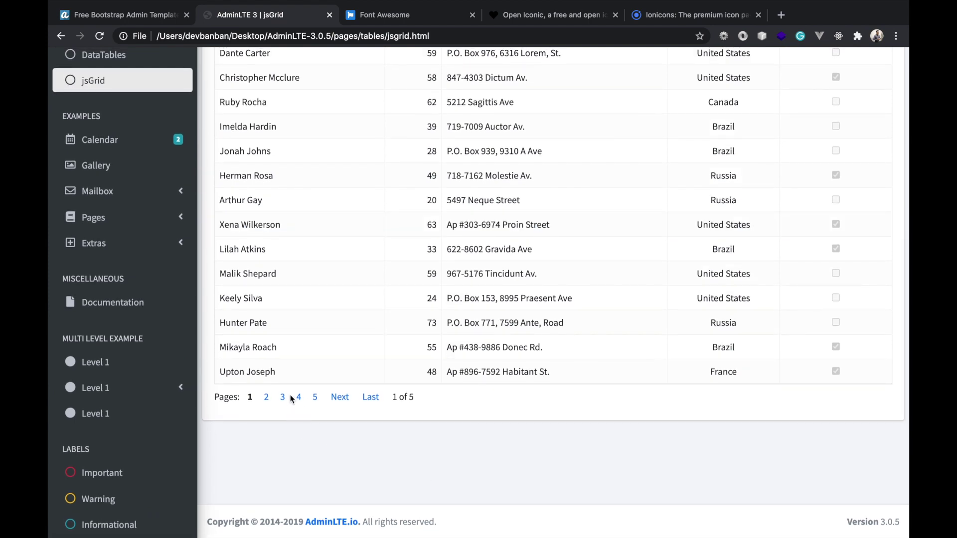
scroll(308, 395, "up", 10)
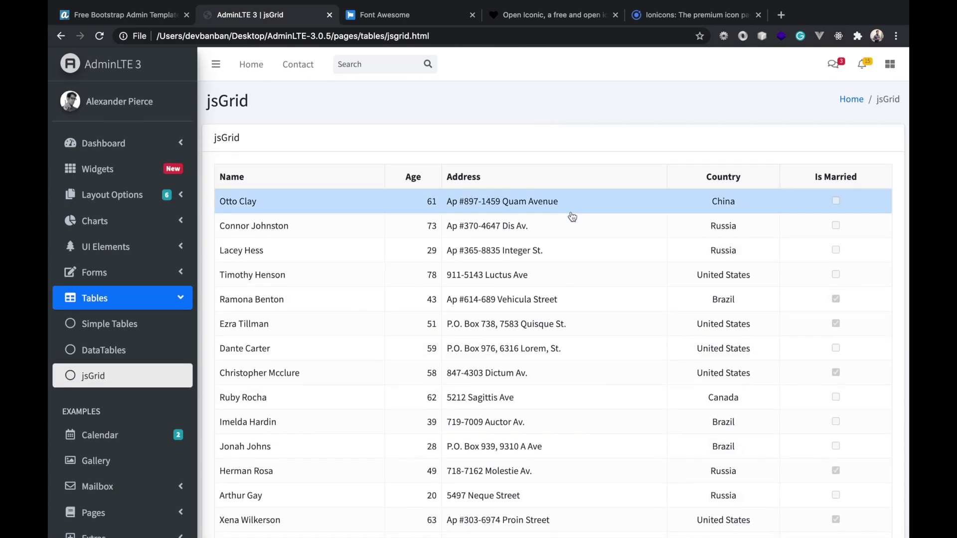
scroll(155, 296, "down", 3)
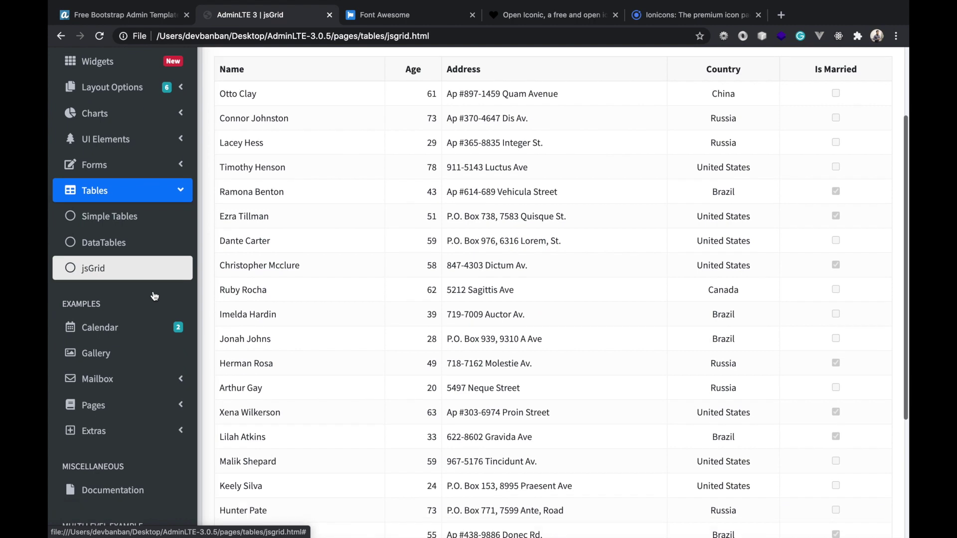
Open the Calendar example page and look over the draggable events, event creation form and month view.
scroll(154, 296, "down", 3)
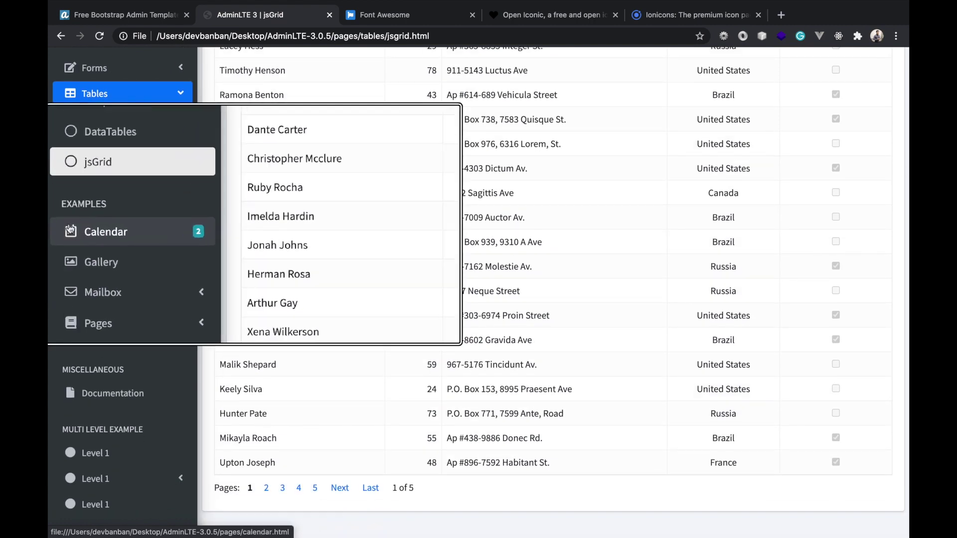
left_click(114, 234)
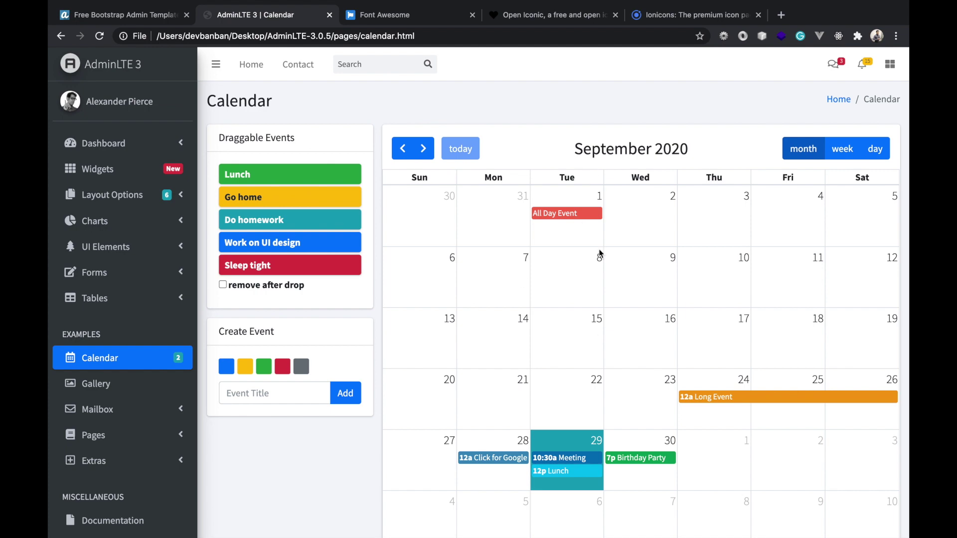
scroll(595, 325, "down", 5)
scroll(595, 325, "up", 5)
scroll(595, 325, "down", 1)
Advance the calendar by four months and place the Work on UI design event on the Monday of the second week row.
left_click(424, 149)
left_click(424, 149)
left_click(424, 149)
left_click(425, 149)
left_click_drag(306, 241, 493, 277)
Open the Gallery example page and preview samples 3 and 5 of the FilterizR gallery, closing each preview.
left_click(129, 389)
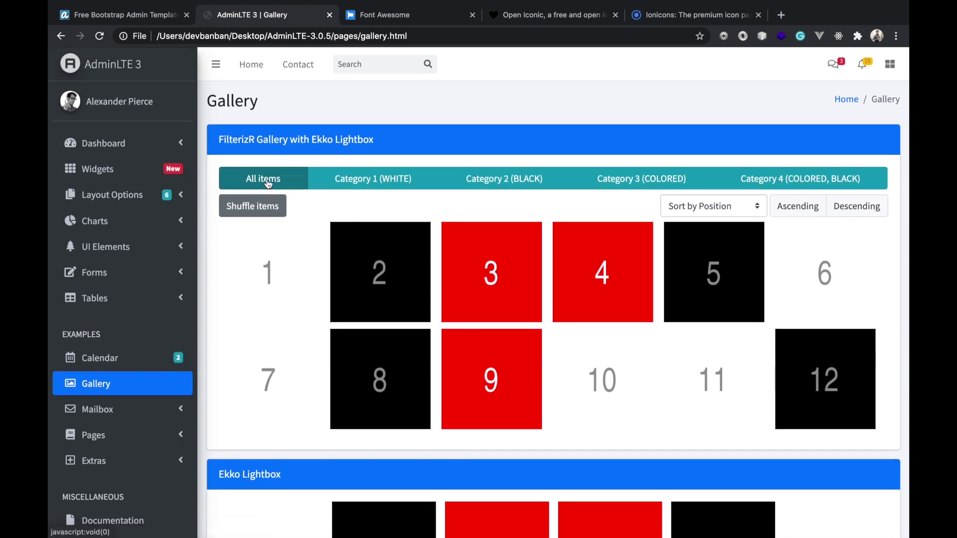
left_click(504, 268)
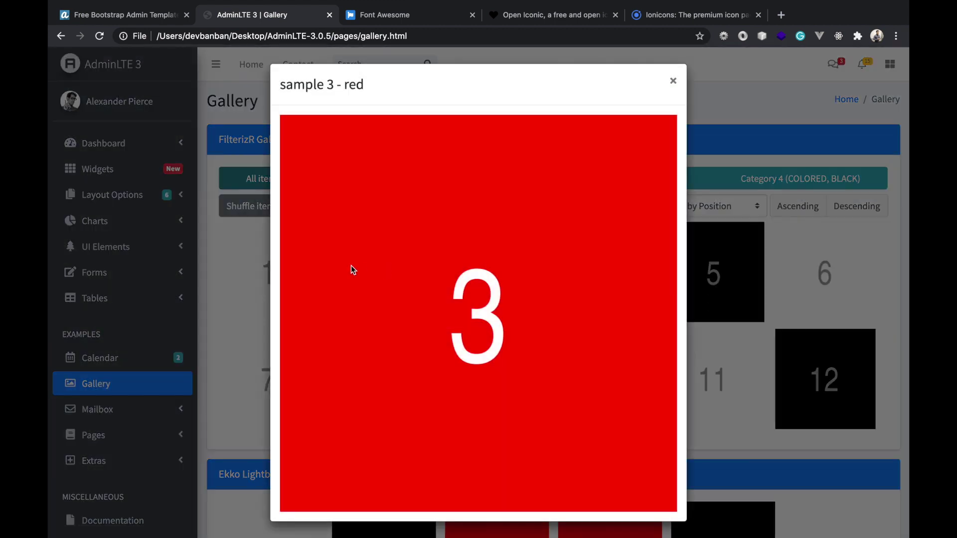
left_click(672, 82)
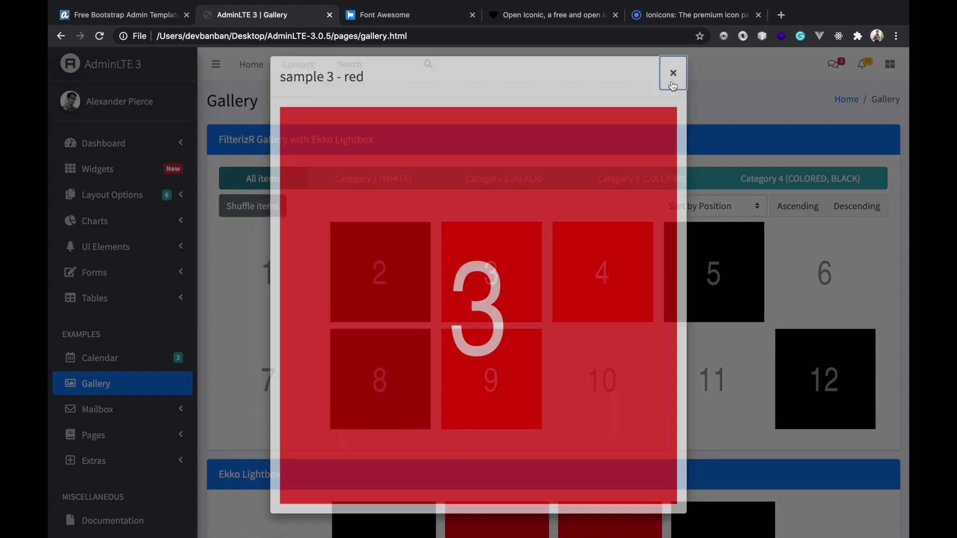
left_click(709, 267)
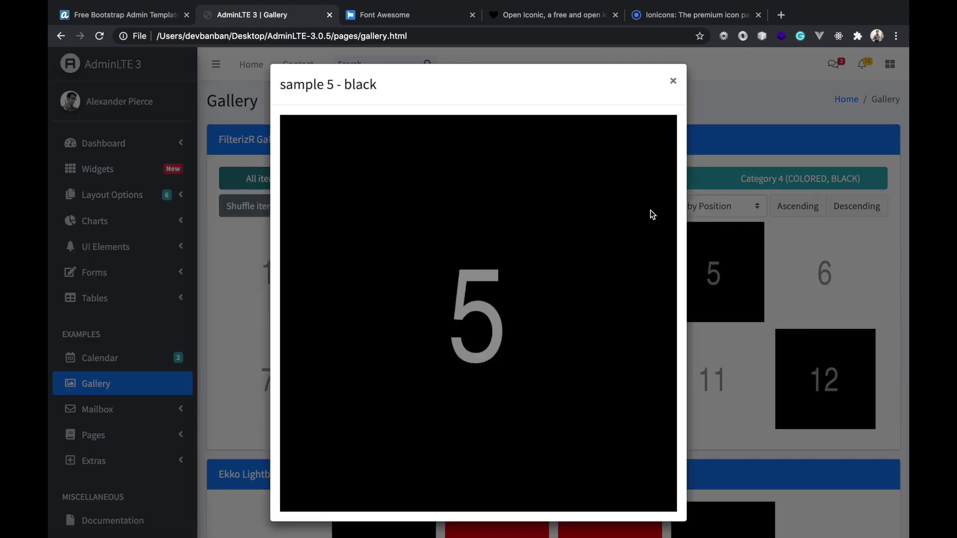
left_click(676, 79)
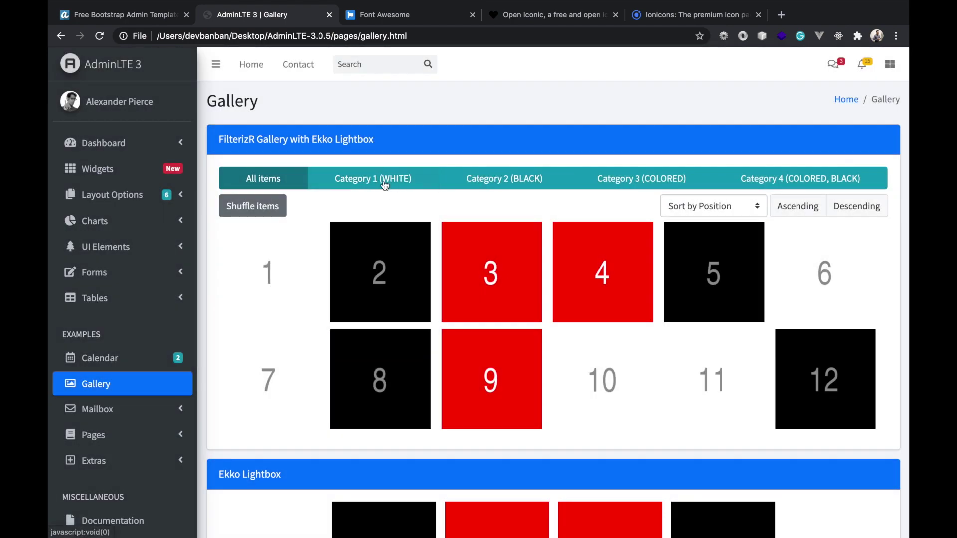
Filter the gallery by Category 1 (WHITE), preview sample 6, and switch the filter through Category 3 (COLORED) to Category 4 (COLORED, BLACK).
left_click(385, 182)
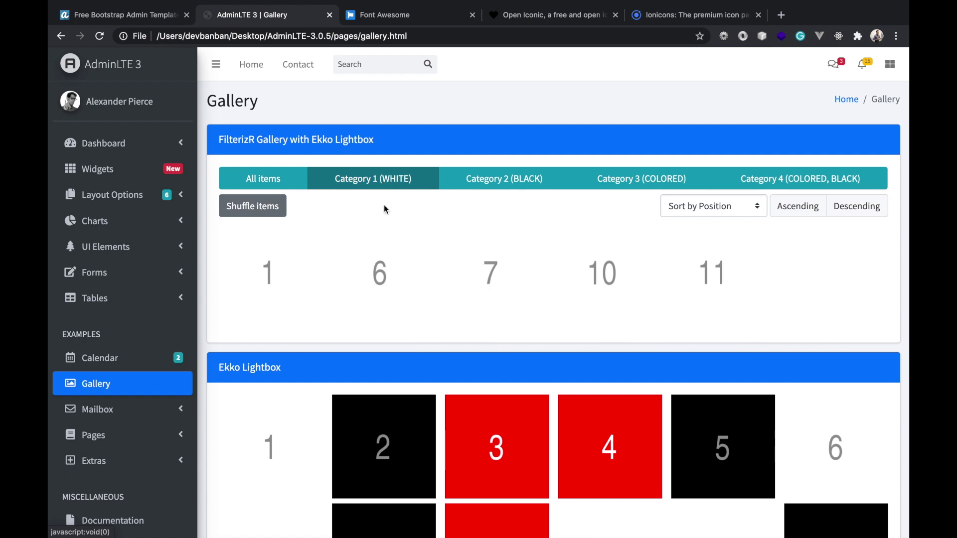
left_click(383, 274)
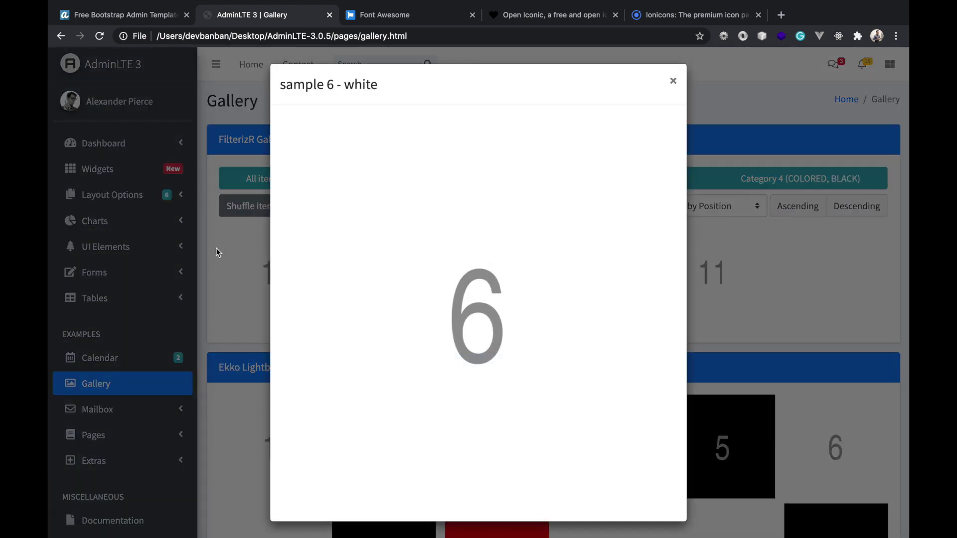
left_click(216, 248)
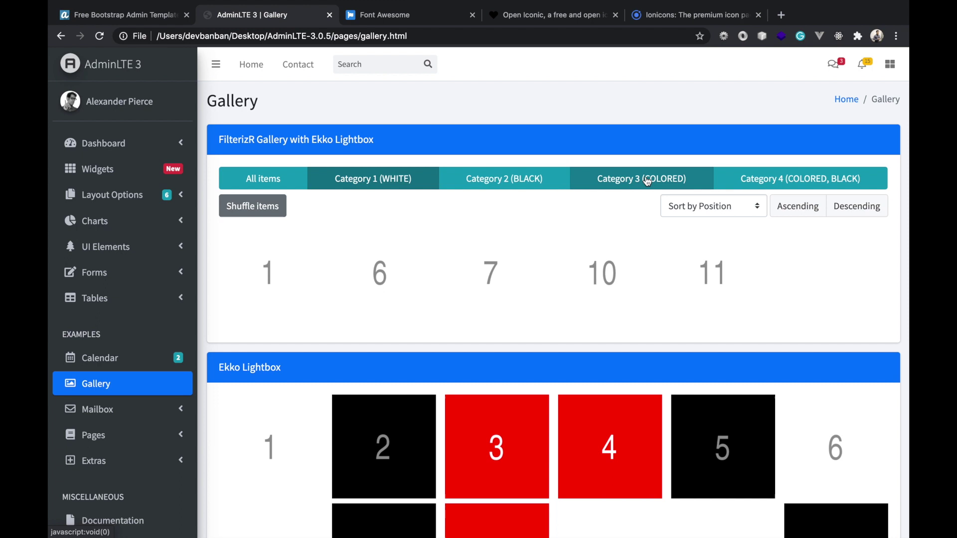
left_click(647, 181)
left_click(718, 180)
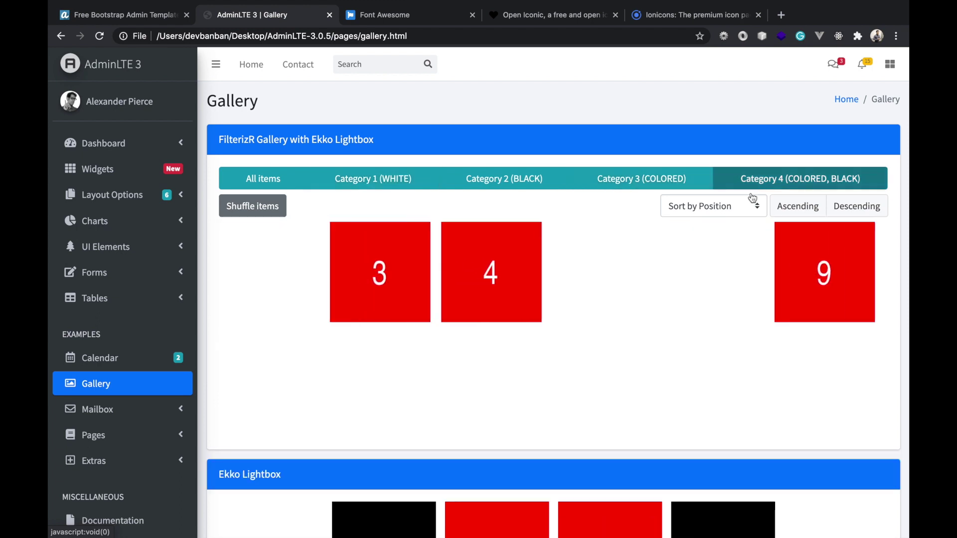
Page through the Ekko Lightbox images from sample 2 to sample 8, and preview sample 12 before closing the lightbox.
scroll(389, 399, "down", 5)
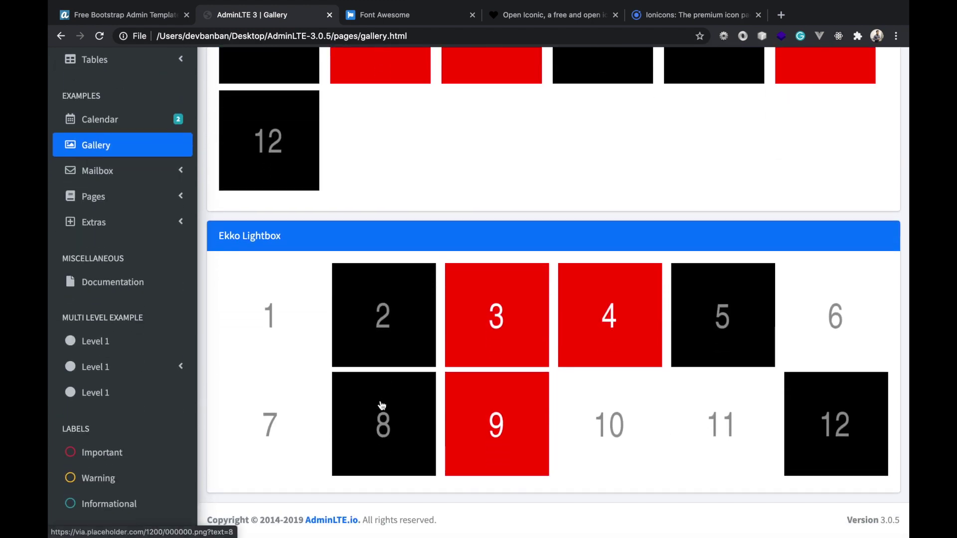
left_click(392, 307)
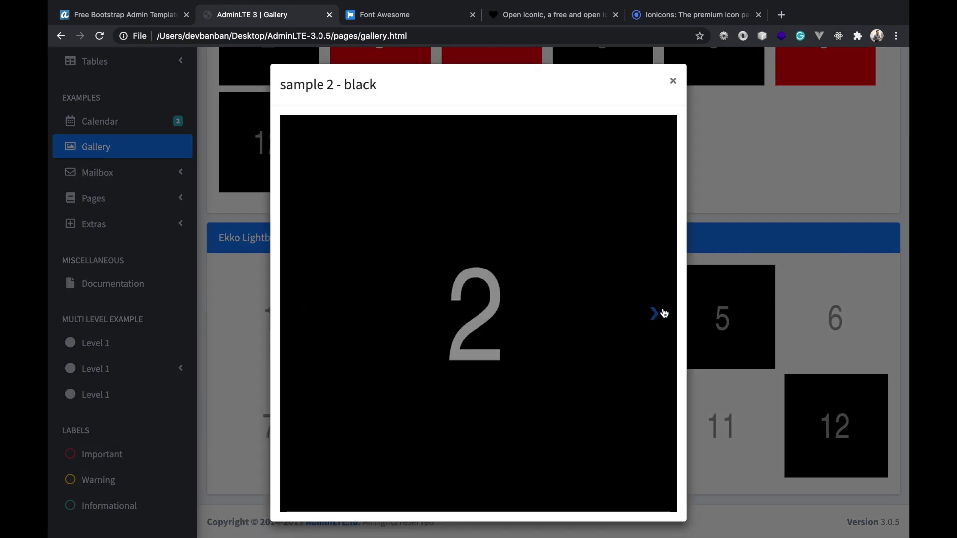
left_click(663, 313)
left_click(654, 314)
left_click(654, 314)
left_click(654, 314)
left_click(654, 314)
left_click(654, 314)
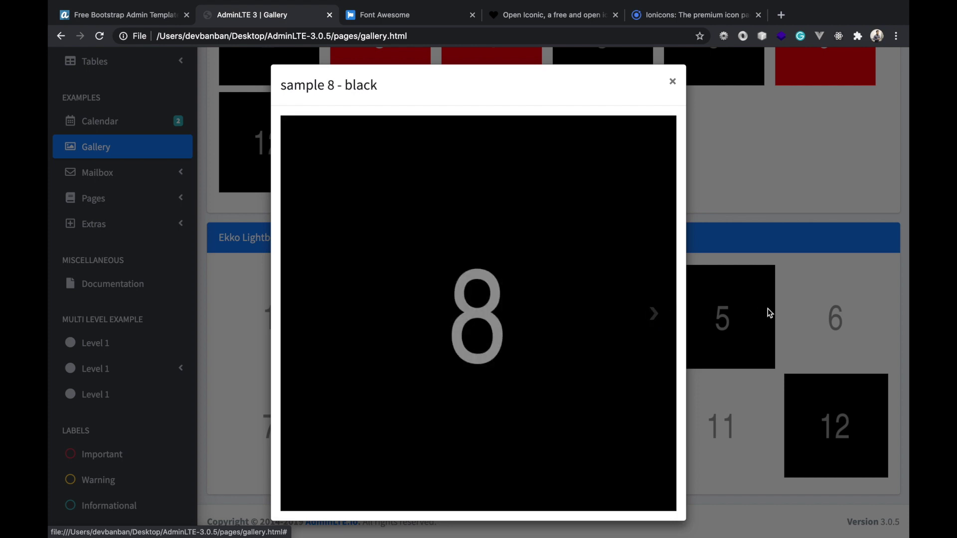
left_click(768, 311)
left_click(785, 399)
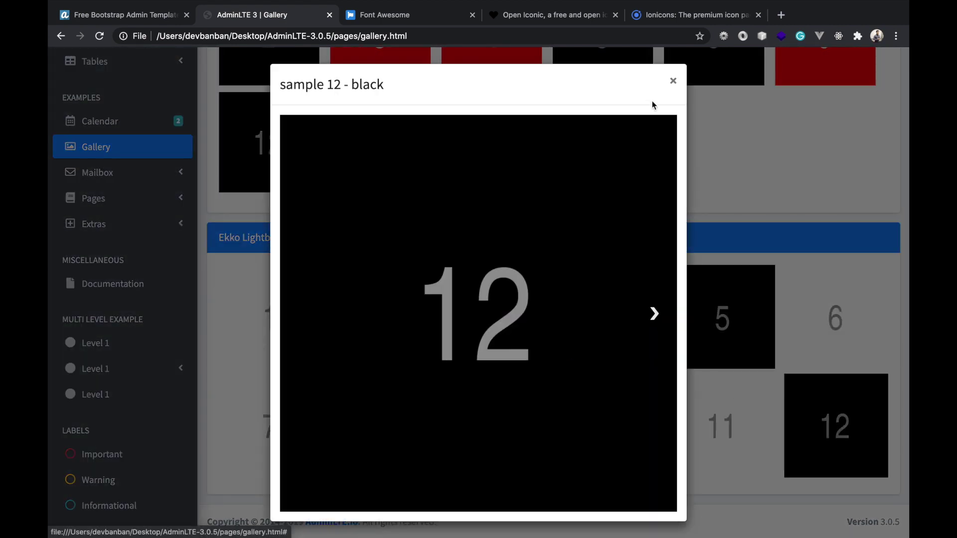
left_click(673, 81)
Open the Inbox page under Mailbox and look over the folders, labels and message list.
left_click(139, 174)
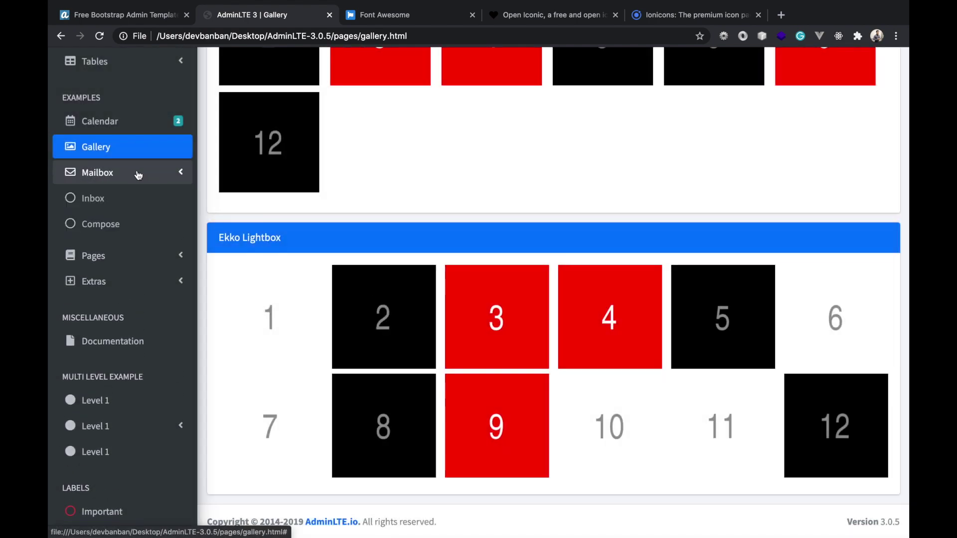
left_click(113, 211)
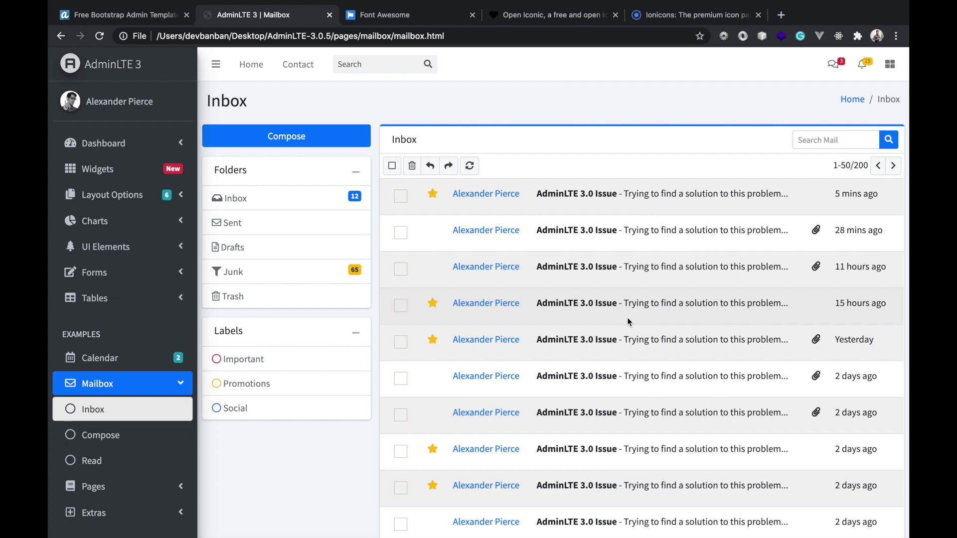
scroll(629, 304, "down", 6)
scroll(631, 292, "up", 6)
scroll(150, 334, "down", 2)
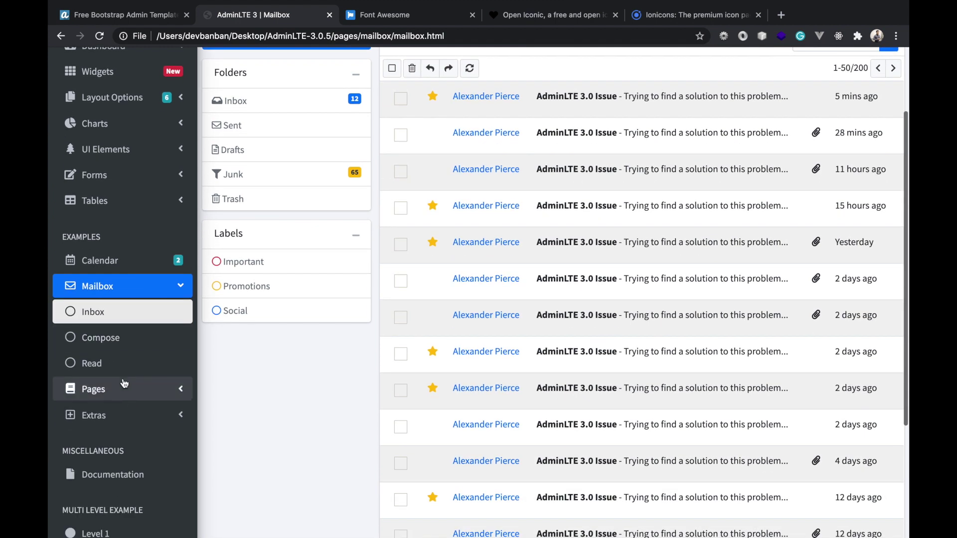
Look over the Mailbox section's Compose page with its message editor, followed by its Read page.
left_click(113, 341)
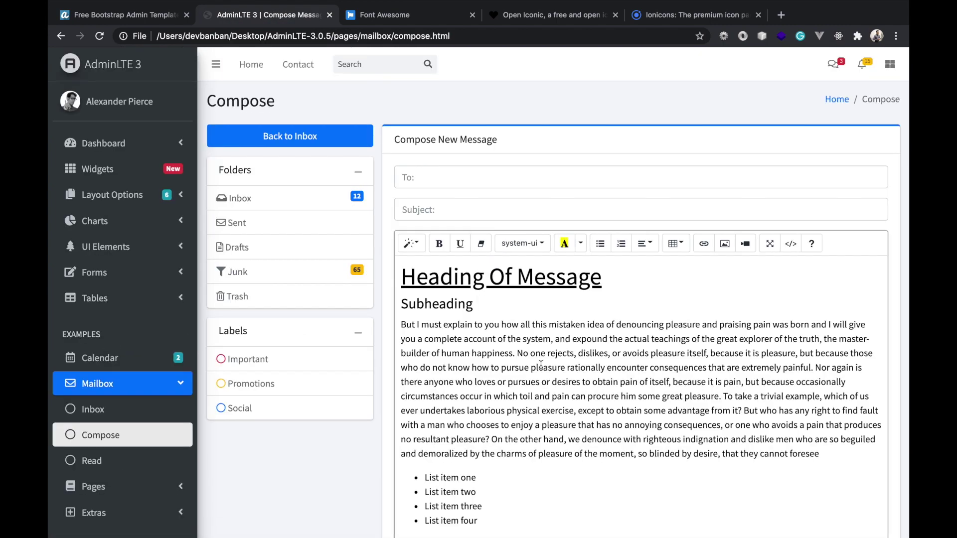
scroll(304, 508, "down", 6)
scroll(304, 508, "up", 5)
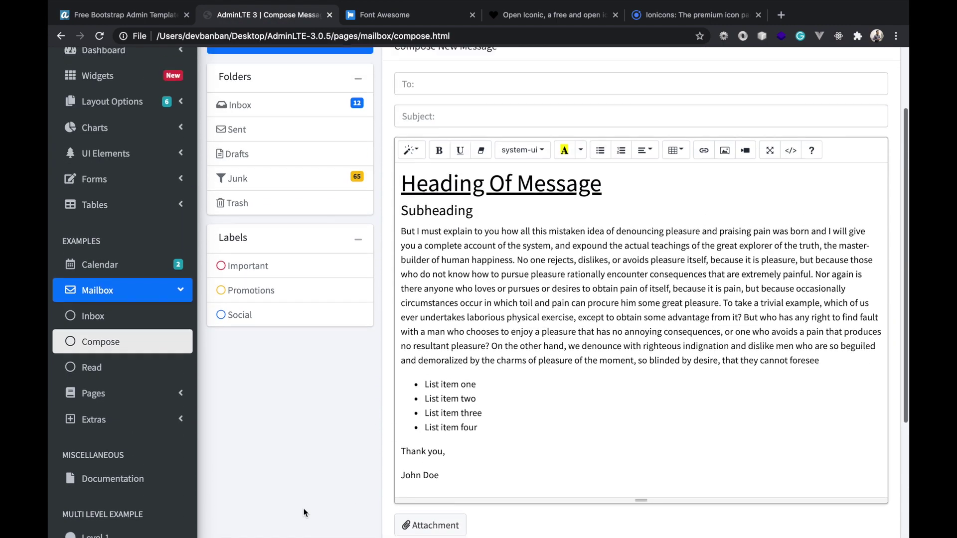
left_click(133, 444)
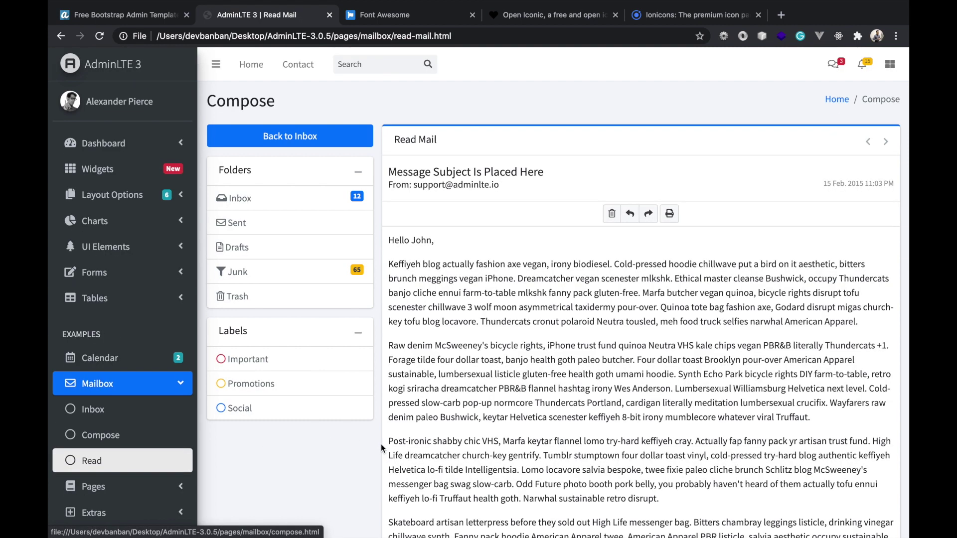
scroll(322, 467, "down", 3)
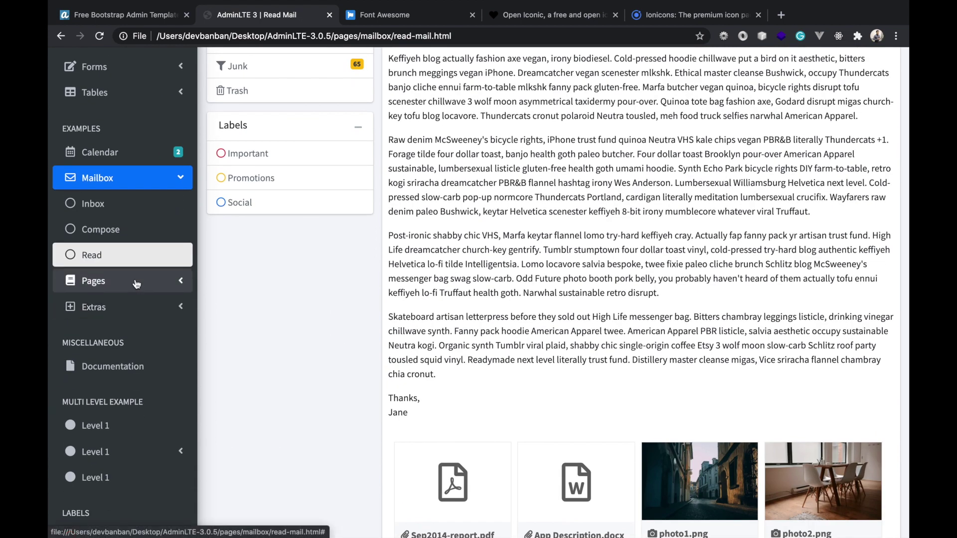
Open the Invoice page under Pages and look over the item table, payment methods and amount due.
left_click(133, 282)
left_click(130, 317)
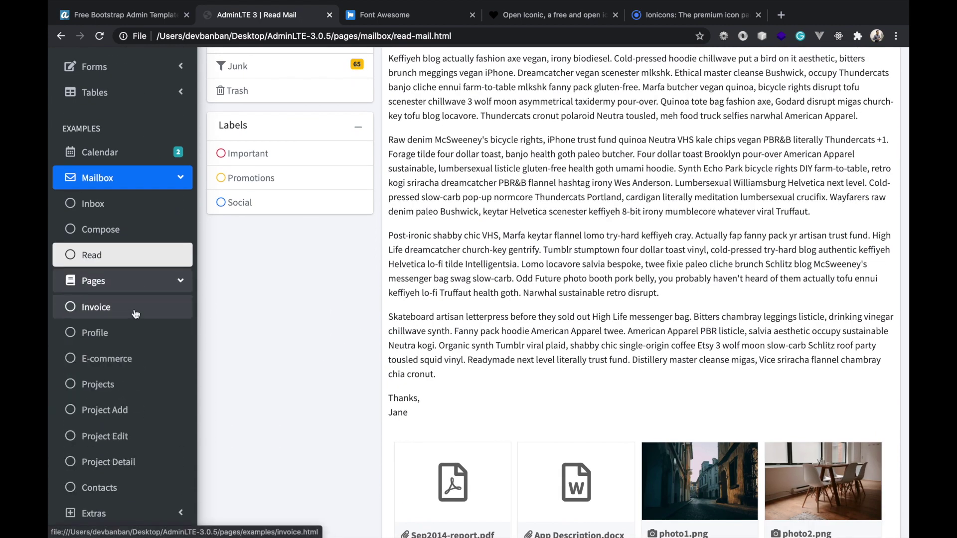
scroll(363, 318, "down", 7)
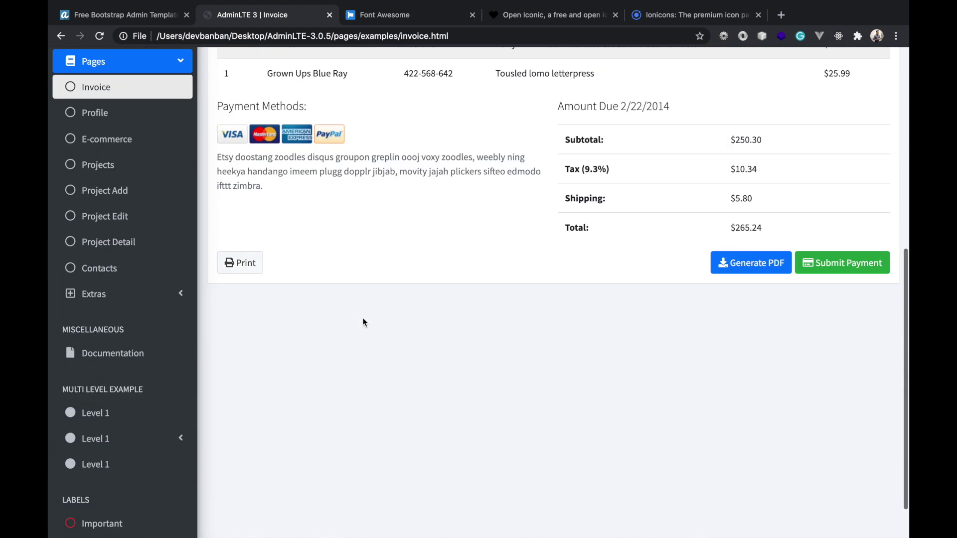
scroll(363, 318, "up", 5)
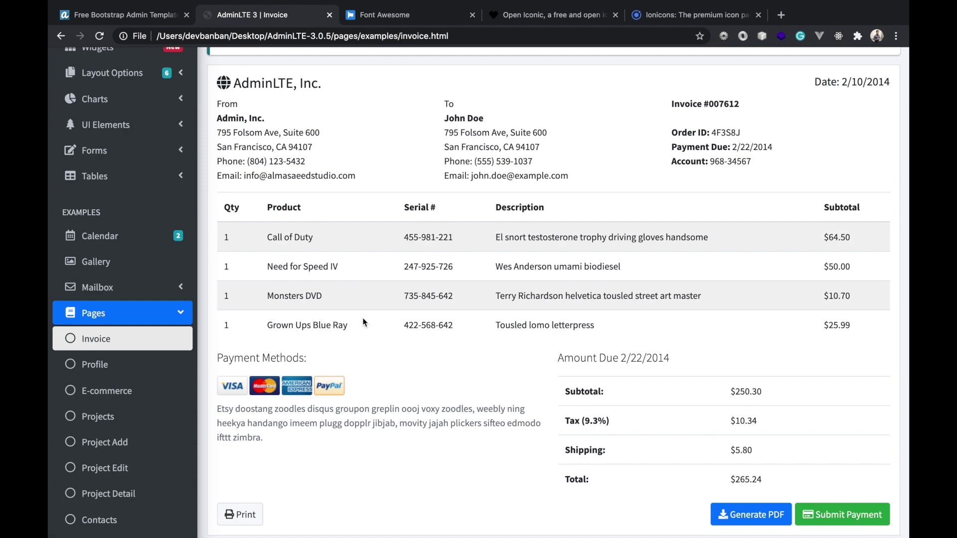
Finish reviewing the invoice, and open the Profile page to look over the user card, About Me details and activity posts.
scroll(363, 319, "up", 3)
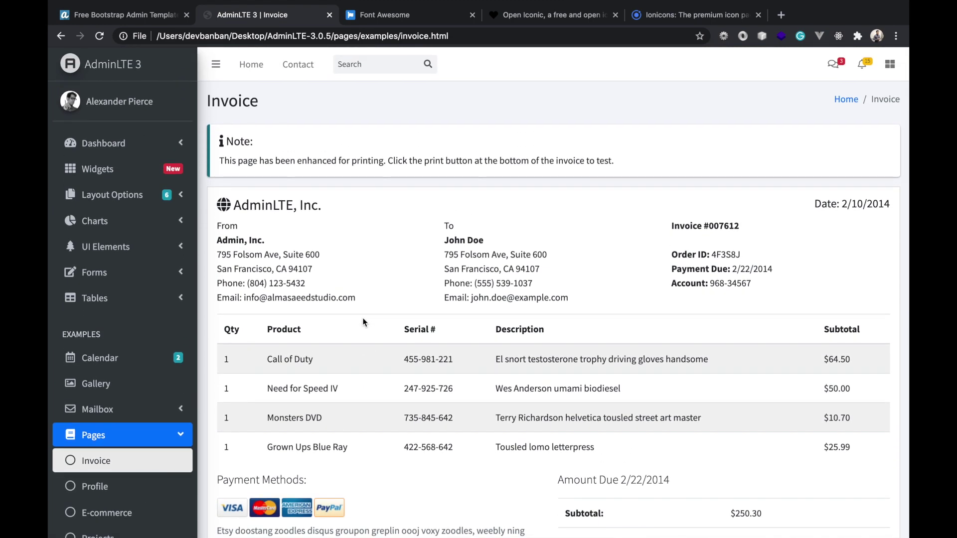
scroll(363, 322, "down", 2)
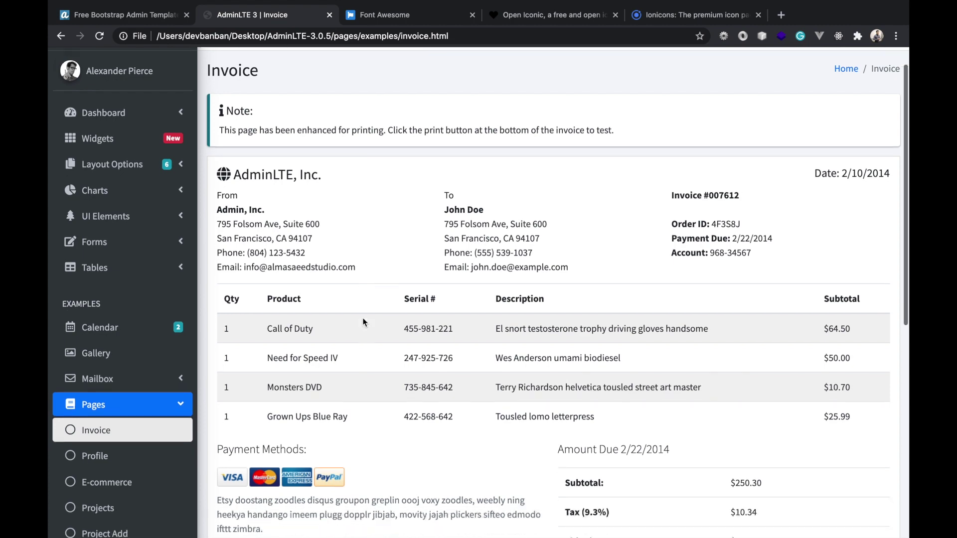
left_click(95, 386)
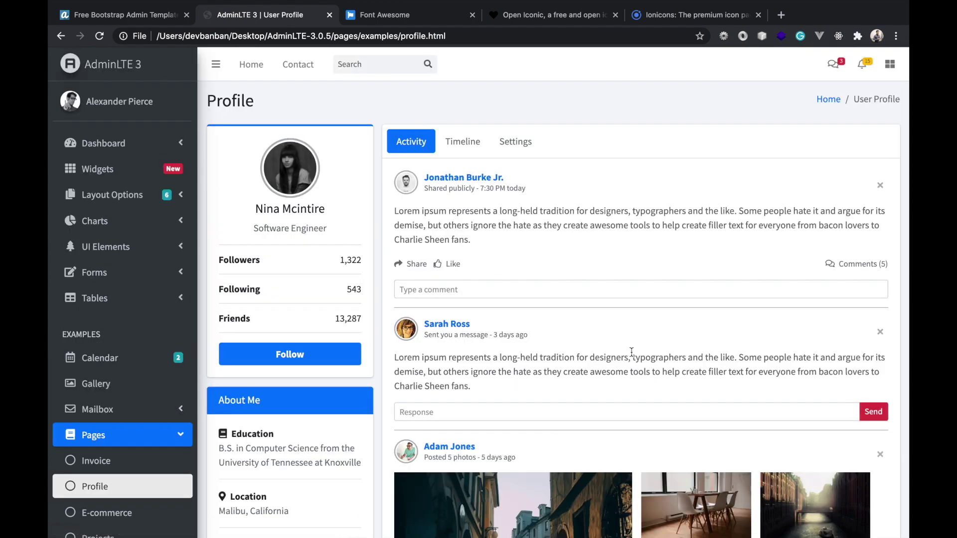
scroll(760, 343, "down", 2)
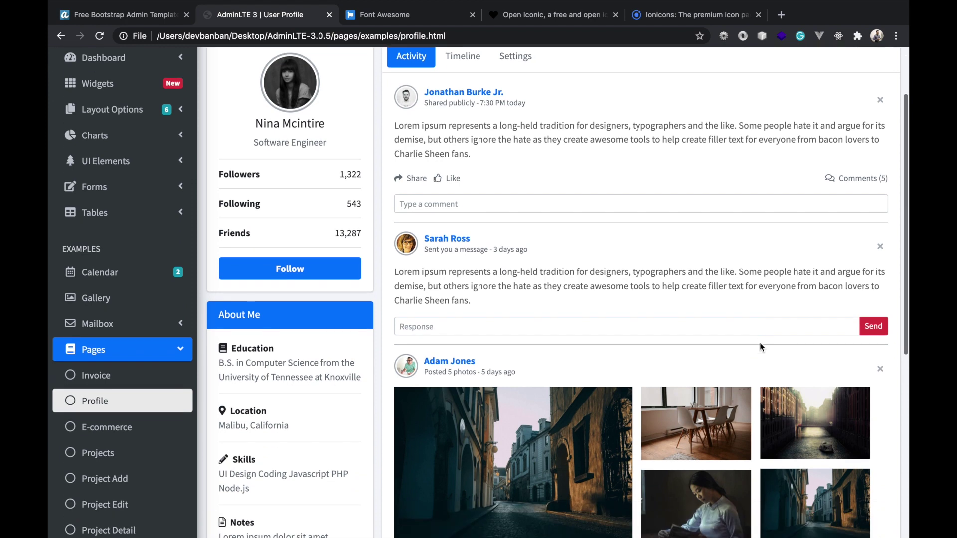
scroll(759, 343, "down", 6)
scroll(759, 342, "up", 5)
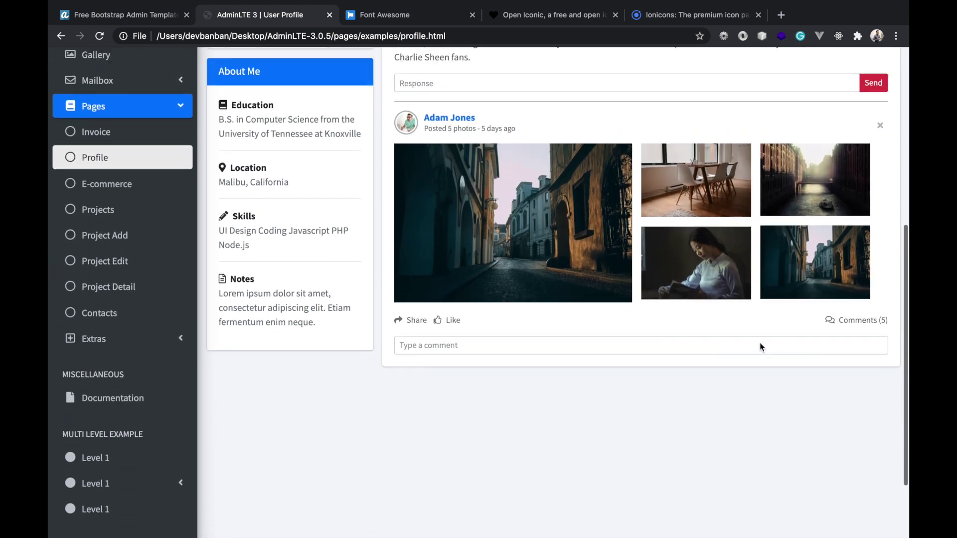
scroll(759, 343, "up", 2)
scroll(760, 343, "down", 5)
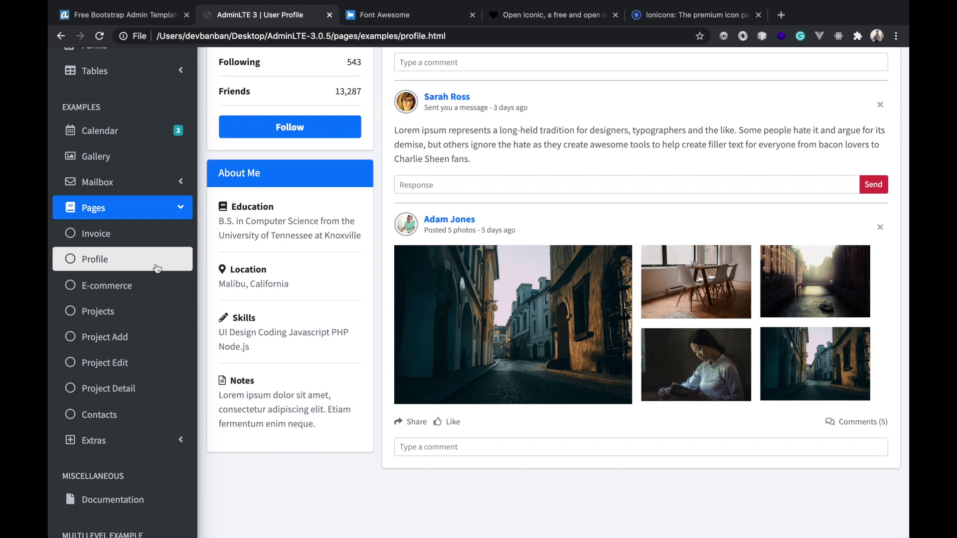
Open the E-commerce page and preview the hiking boot's product images, returning to the first one.
left_click(116, 286)
left_click(312, 476)
left_click(380, 453)
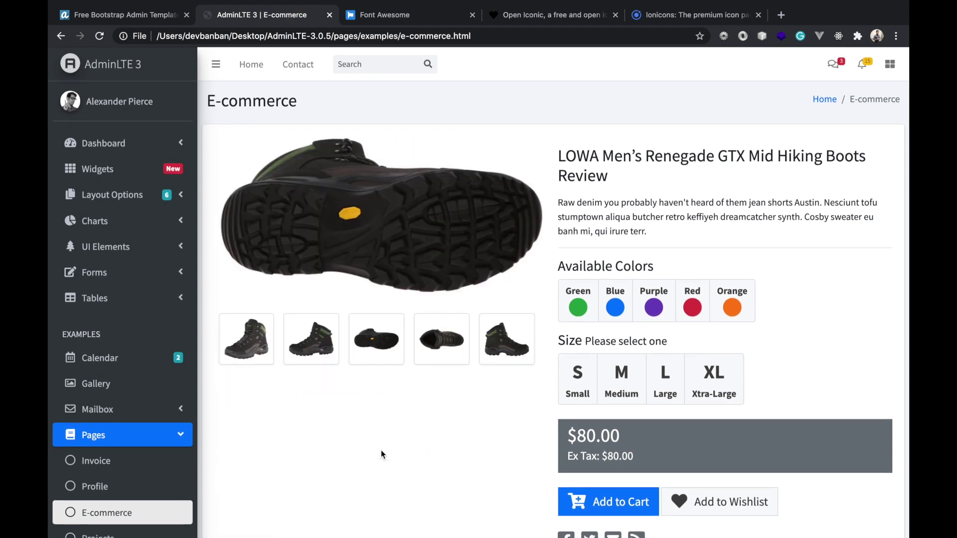
left_click(439, 336)
left_click(492, 336)
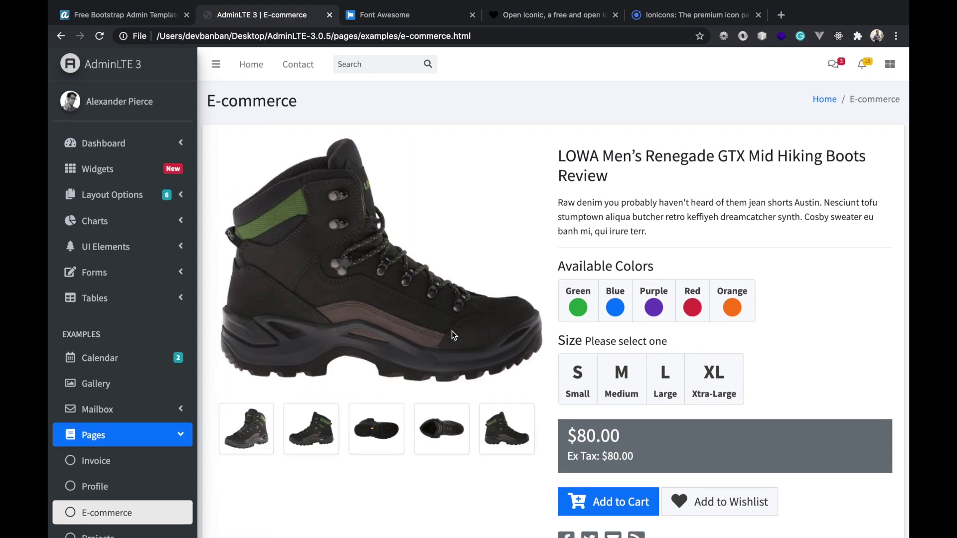
left_click(246, 429)
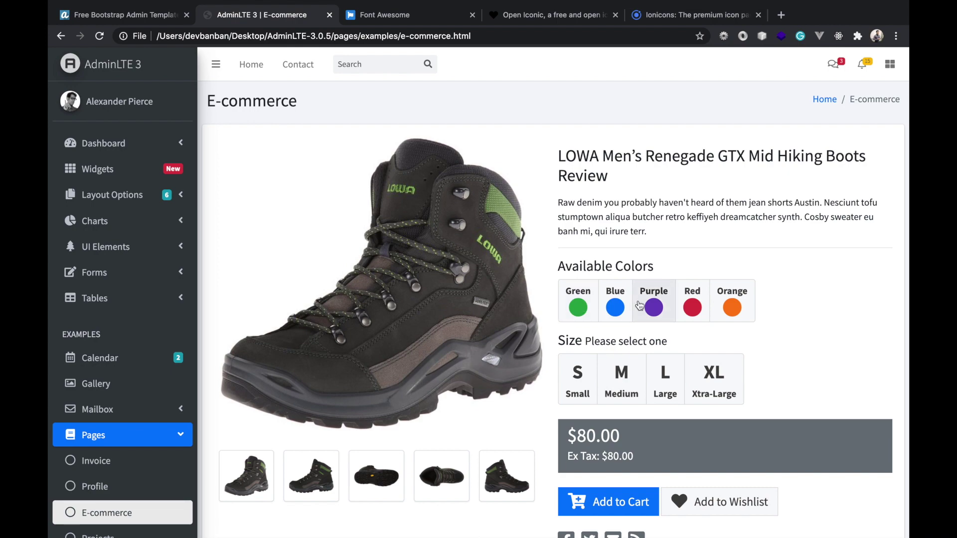
Look over the boot's purchase options, its Comments and Rating sections, and the second and first product images again.
scroll(708, 378, "down", 3)
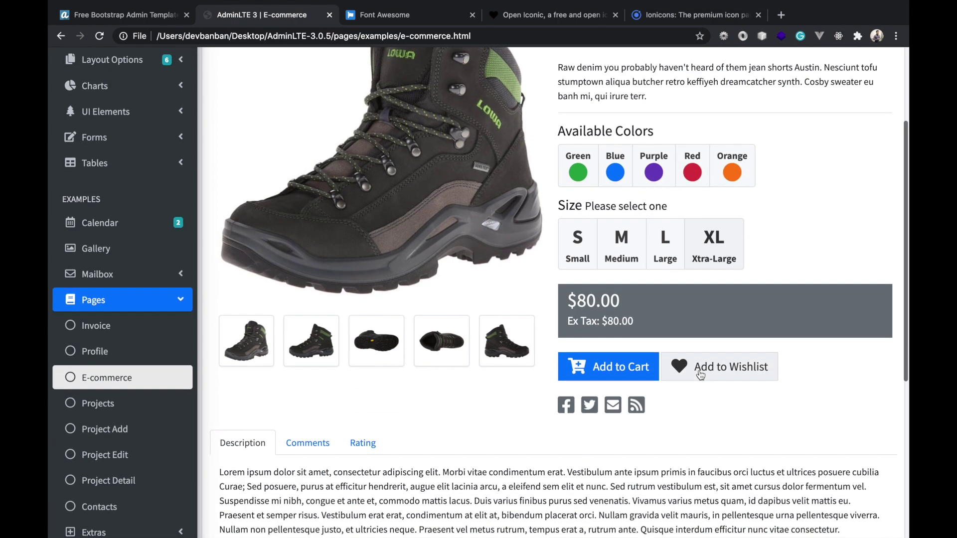
scroll(713, 378, "down", 5)
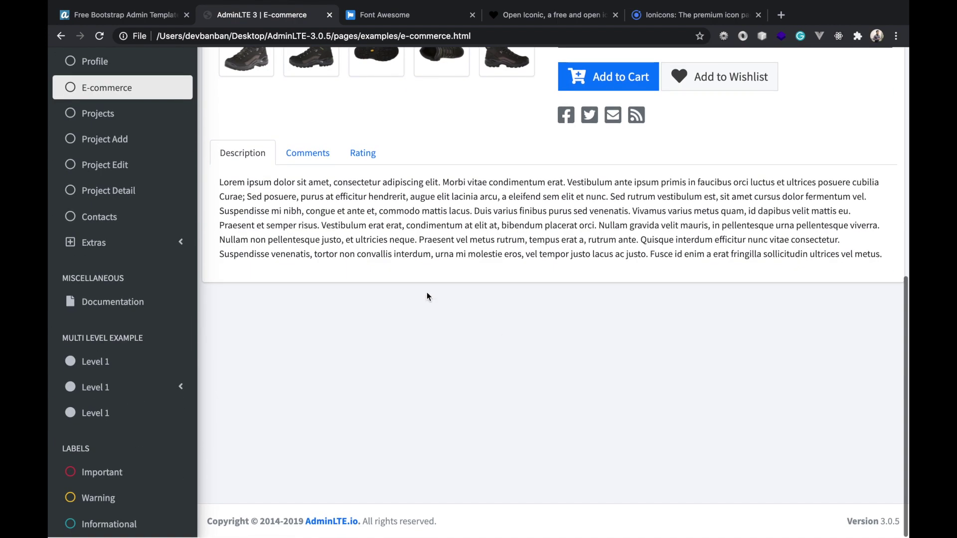
left_click(311, 159)
left_click(362, 162)
scroll(303, 229, "up", 10)
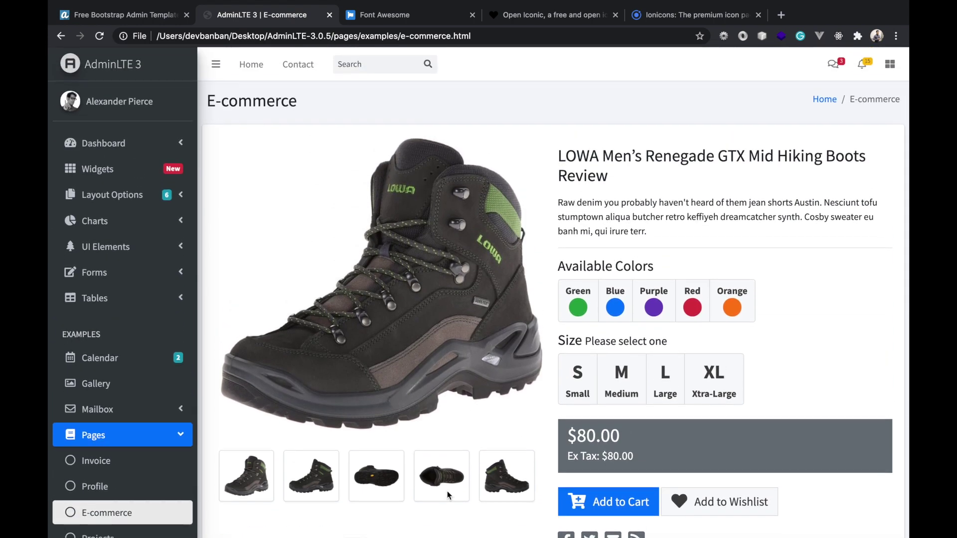
left_click(308, 477)
left_click(248, 453)
Open the Projects page and look over the project list with its team members, progress, status and row actions.
scroll(124, 442, "down", 4)
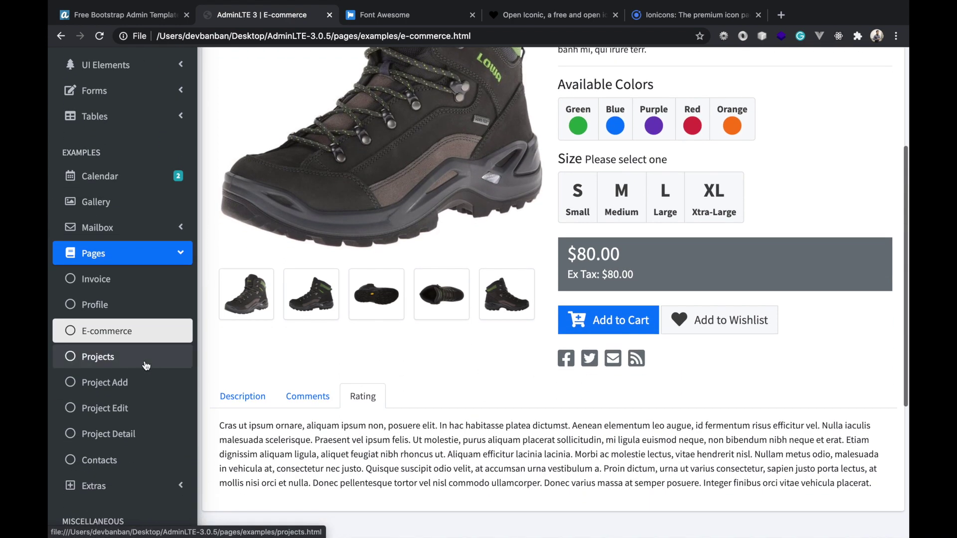
left_click(127, 362)
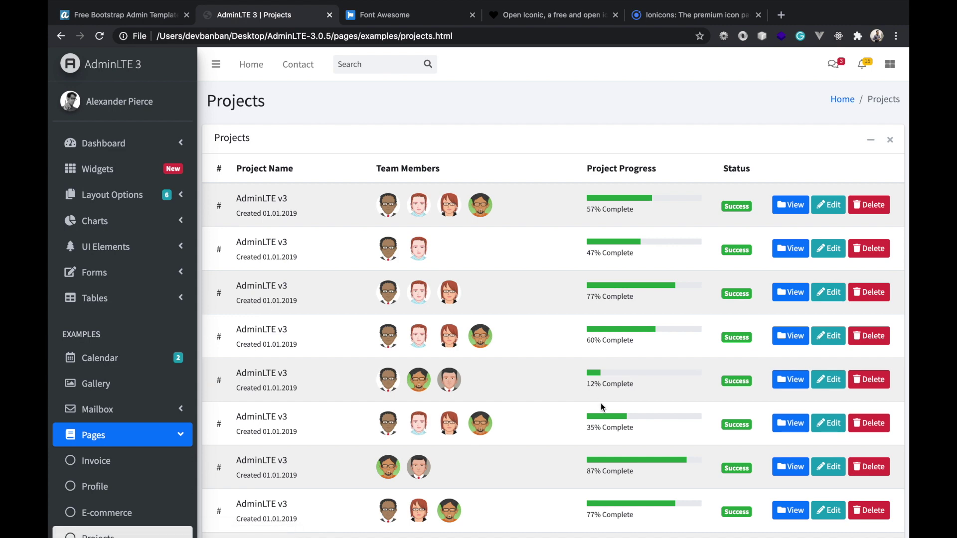
scroll(522, 335, "down", 8)
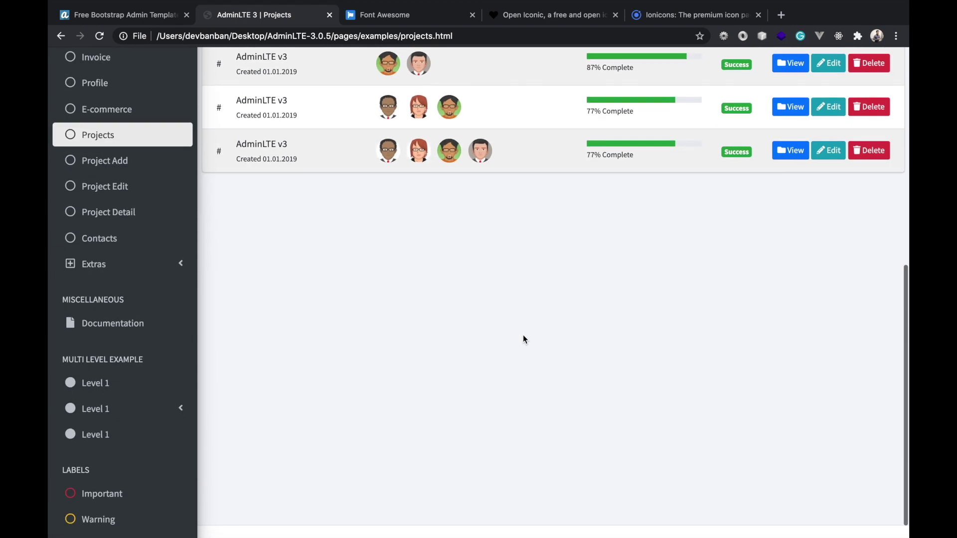
scroll(523, 339, "up", 8)
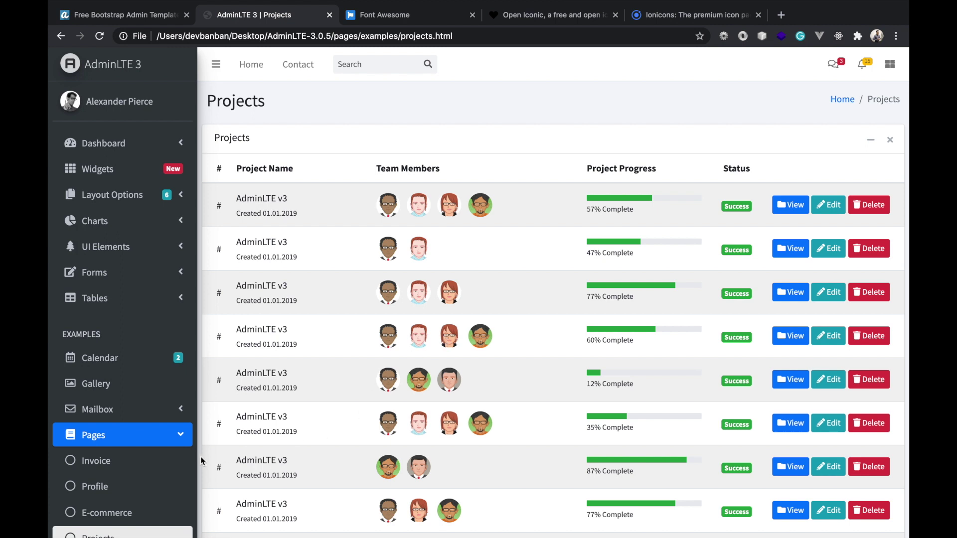
Revisit the Invoice page, and open the Project Add page to view its General and Budget forms.
left_click(130, 464)
scroll(132, 413, "down", 4)
scroll(132, 414, "down", 1)
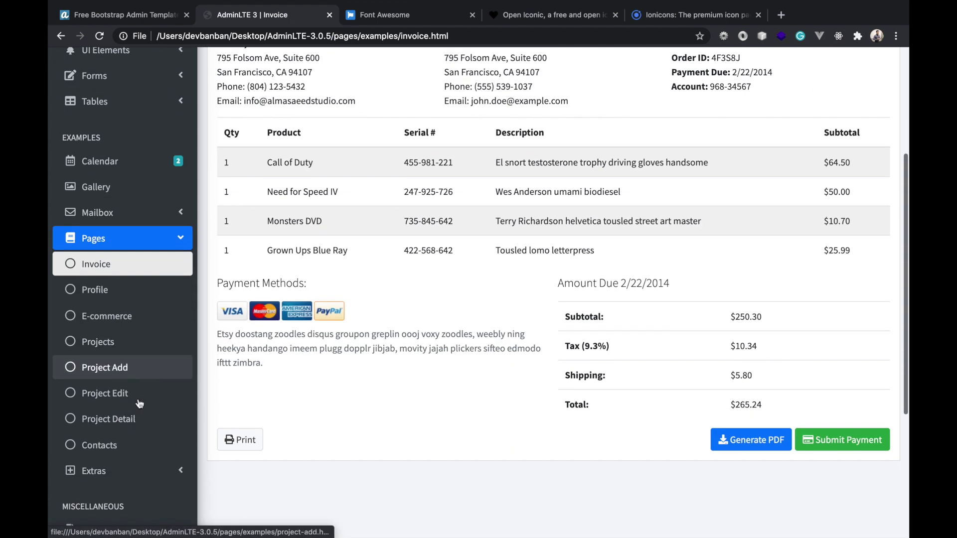
left_click(152, 341)
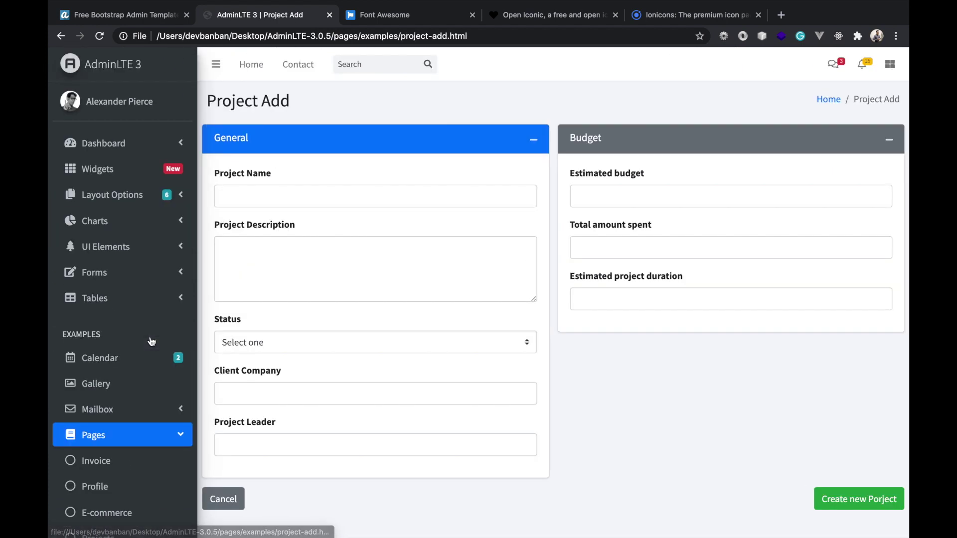
Open the Project Edit page and look over its General, Budget and Files cards.
scroll(142, 448, "down", 4)
left_click(120, 431)
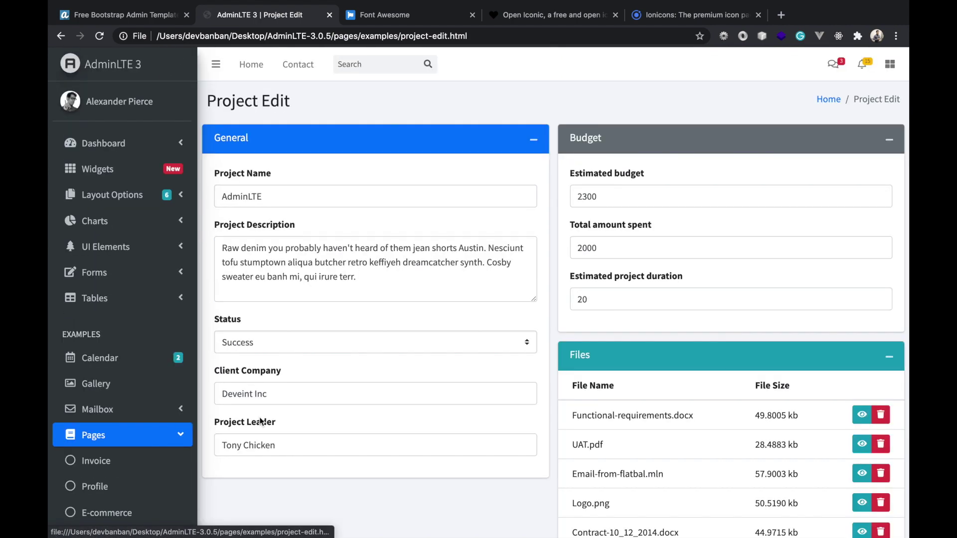
scroll(386, 465, "down", 4)
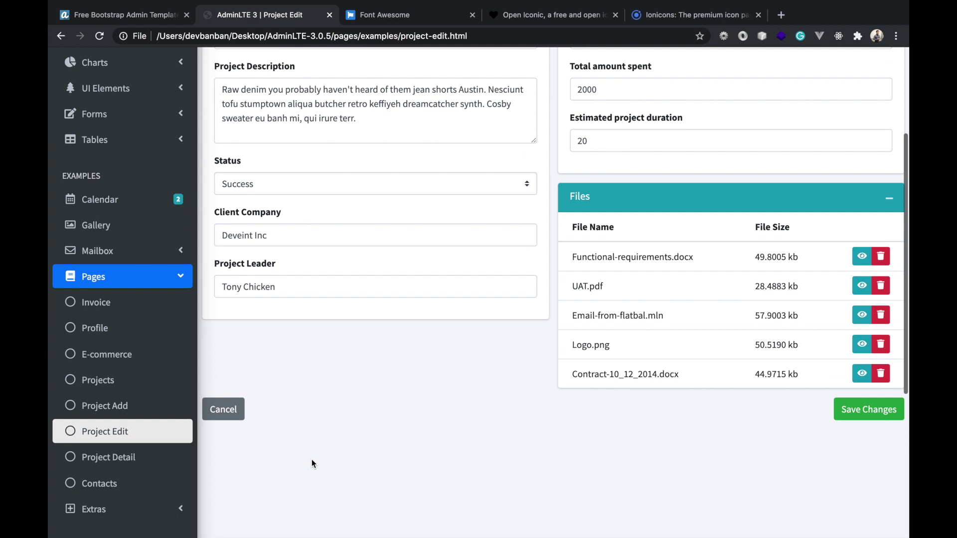
Open the Project Detail page and look over its budget figures, recent activity and project files.
left_click(134, 457)
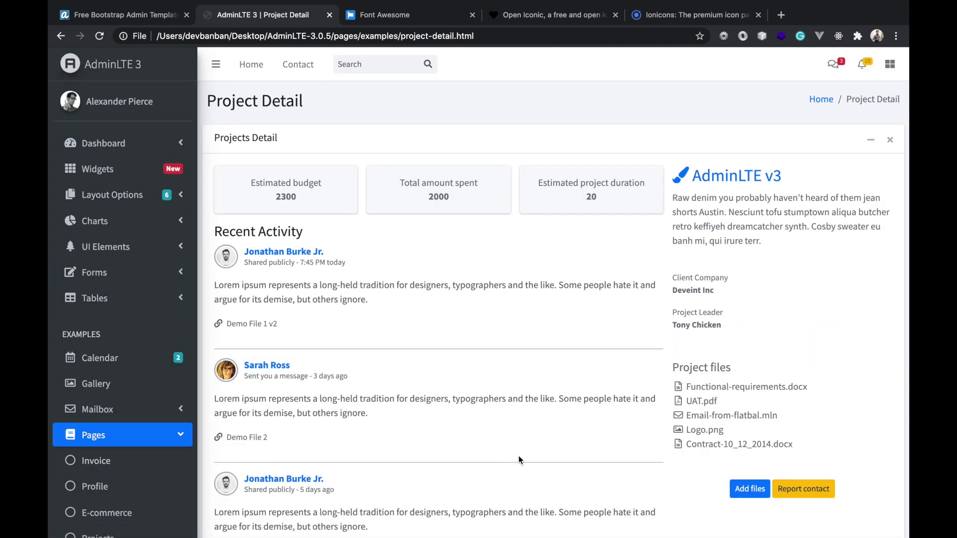
scroll(519, 455, "down", 1)
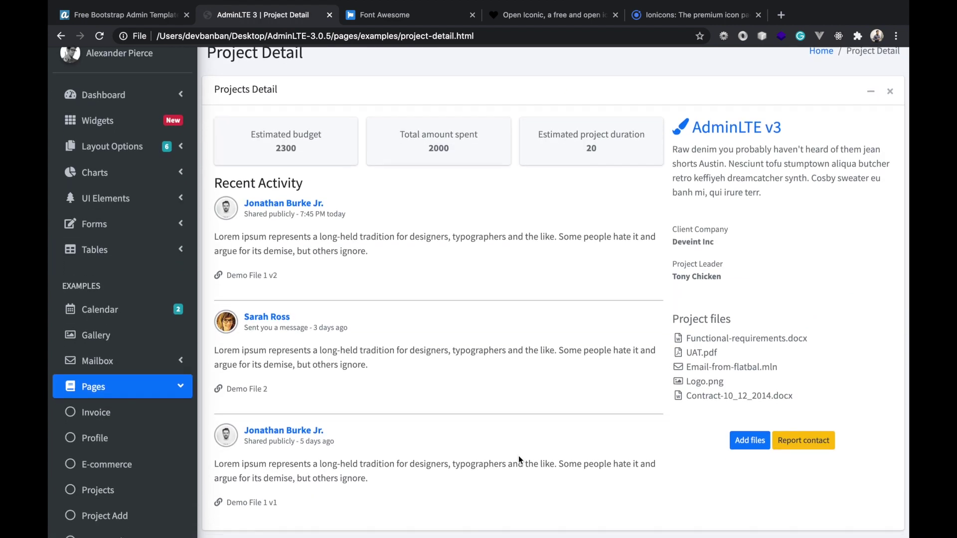
scroll(518, 455, "down", 6)
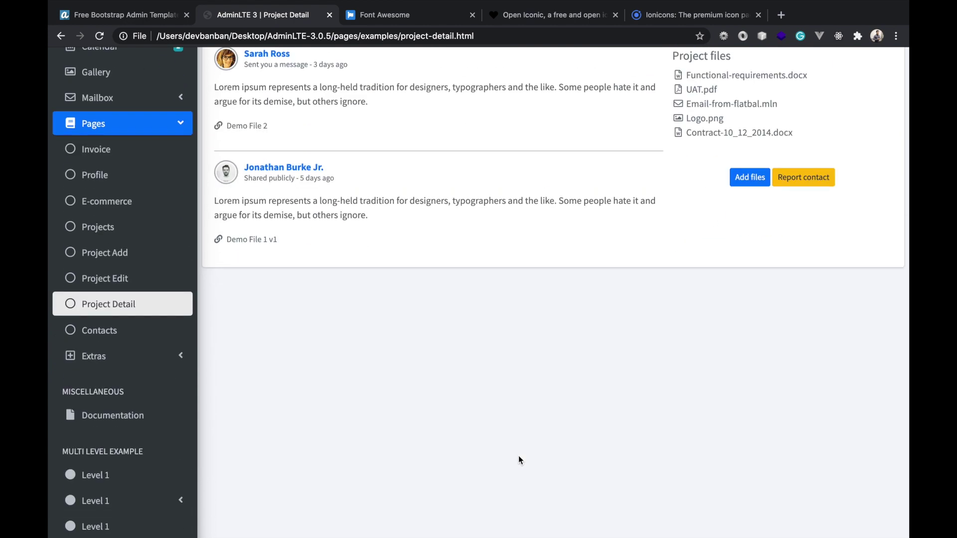
Open the Contacts page and look through its grid of contact cards.
left_click(134, 331)
scroll(435, 405, "down", 8)
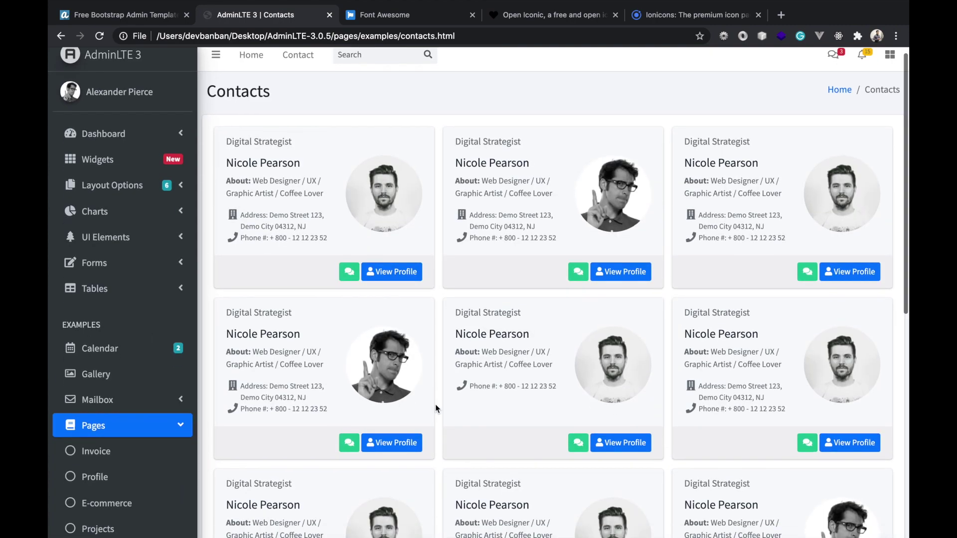
scroll(435, 405, "up", 8)
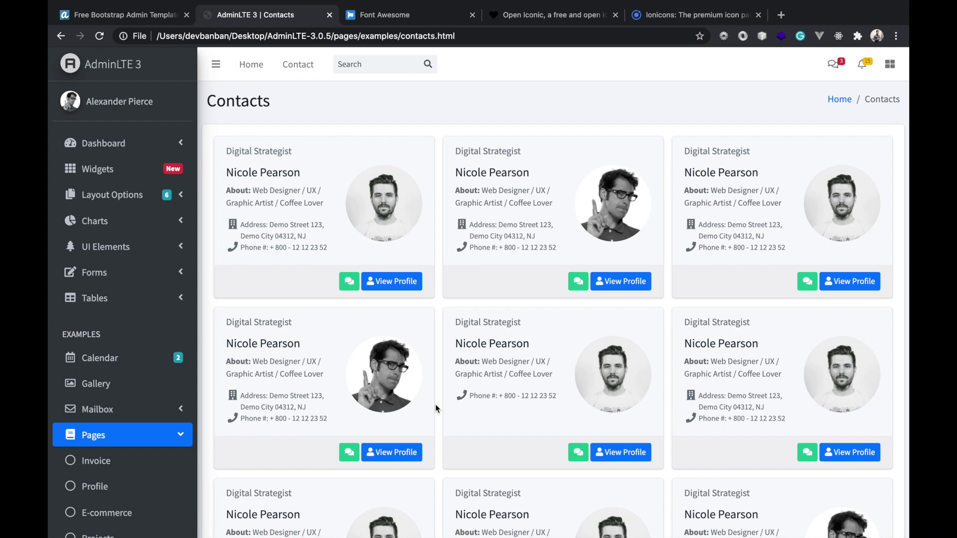
View the Login page from the Extras section and return to the Contacts page.
scroll(435, 405, "down", 5)
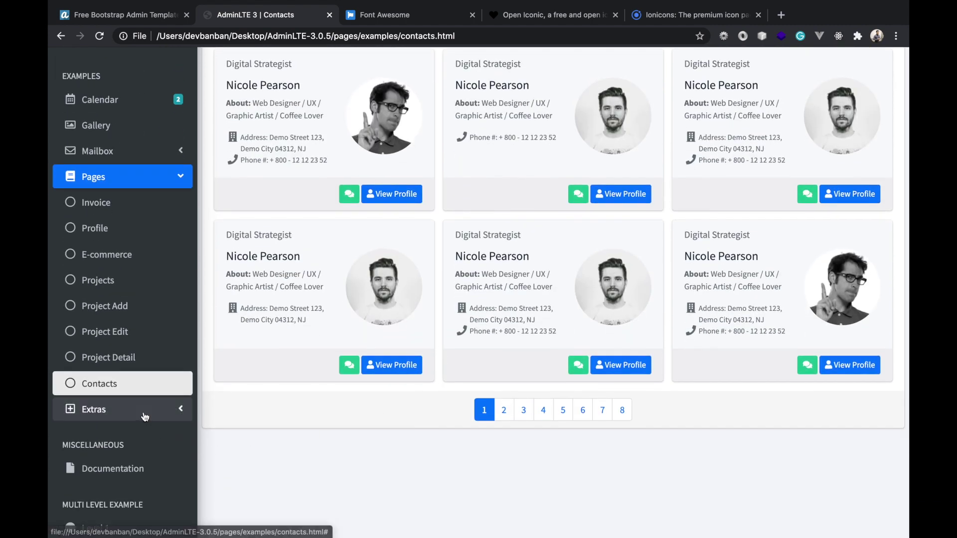
left_click(145, 417)
scroll(132, 389, "down", 3)
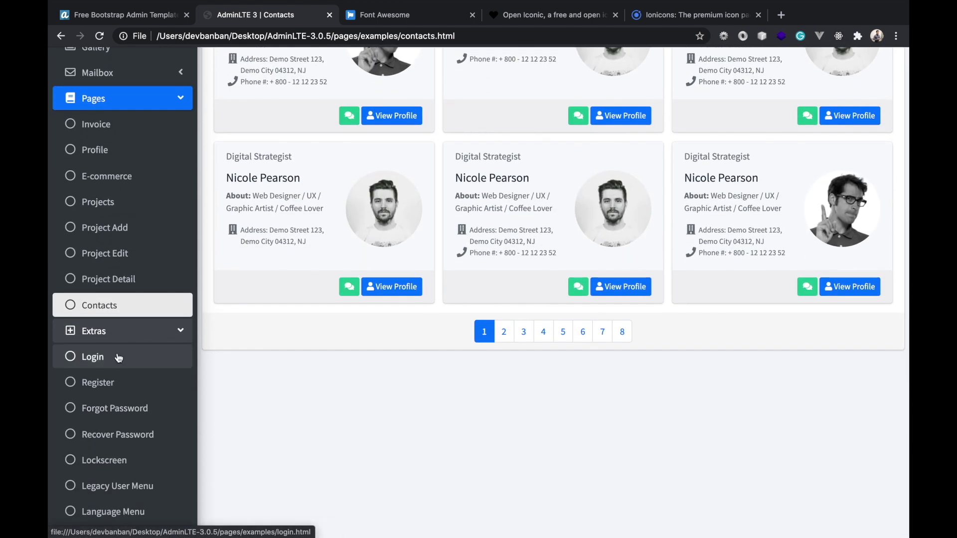
left_click(118, 358)
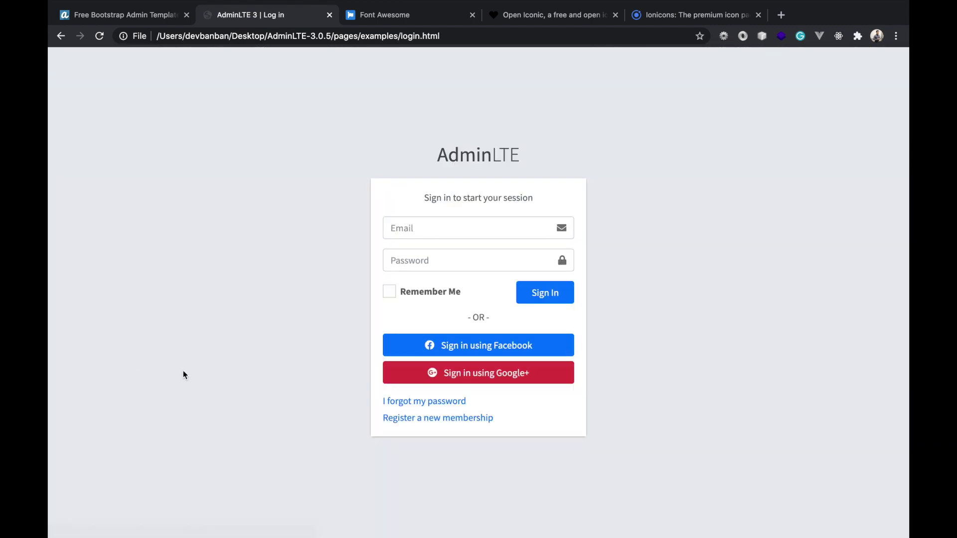
left_click(60, 36)
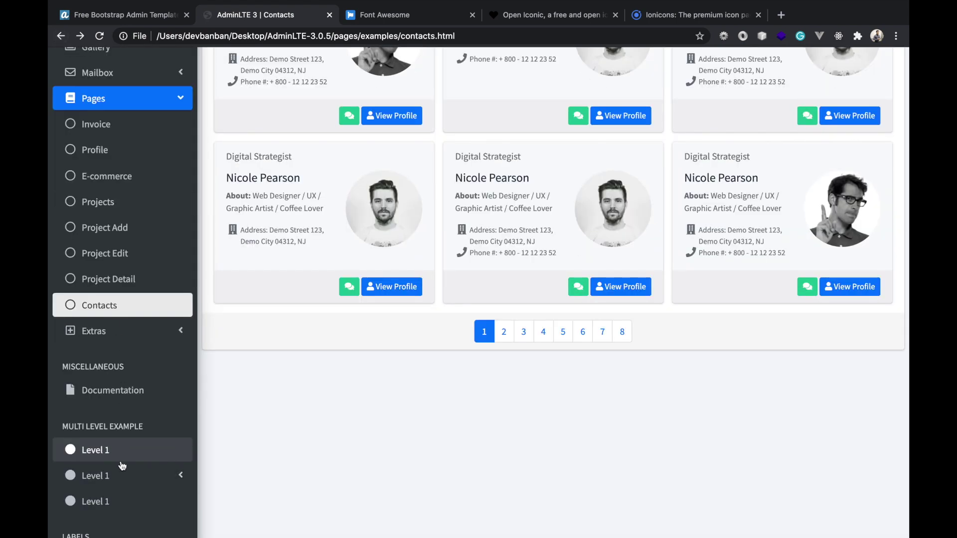
View the Register page from the Extras section and return to the Contacts page.
scroll(121, 466, "down", 3)
left_click(122, 240)
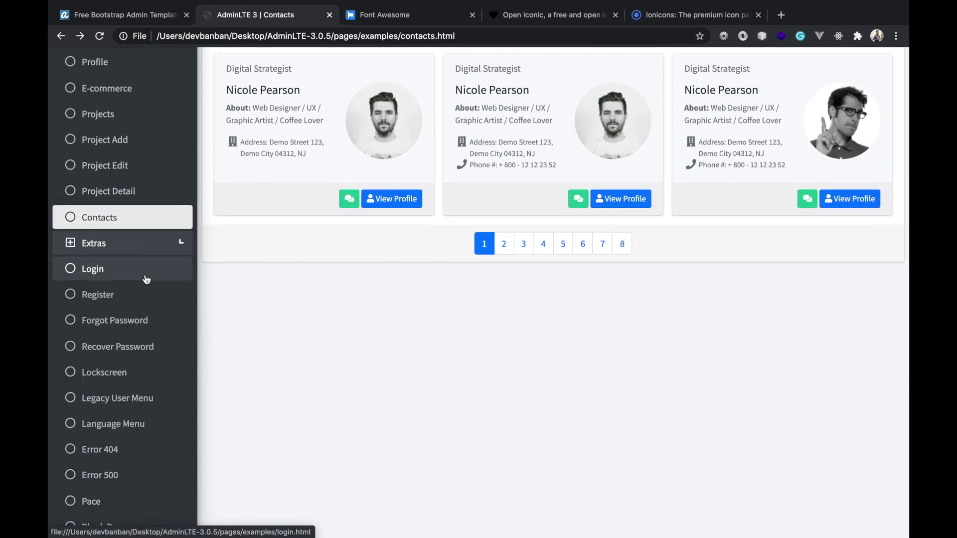
left_click(134, 298)
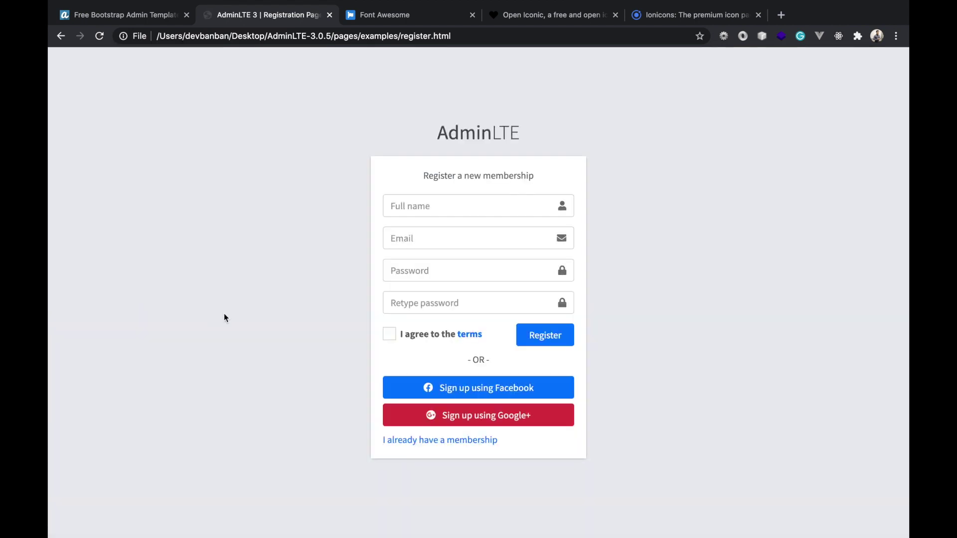
left_click(60, 36)
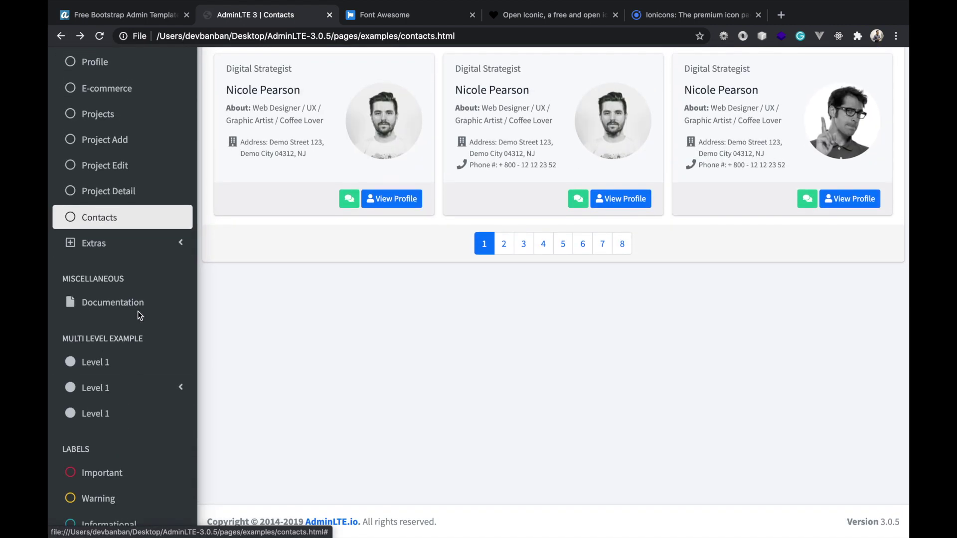
Expand the Extras section and look over its remaining page entries.
left_click(132, 243)
scroll(136, 326, "down", 6)
scroll(139, 328, "down", 3)
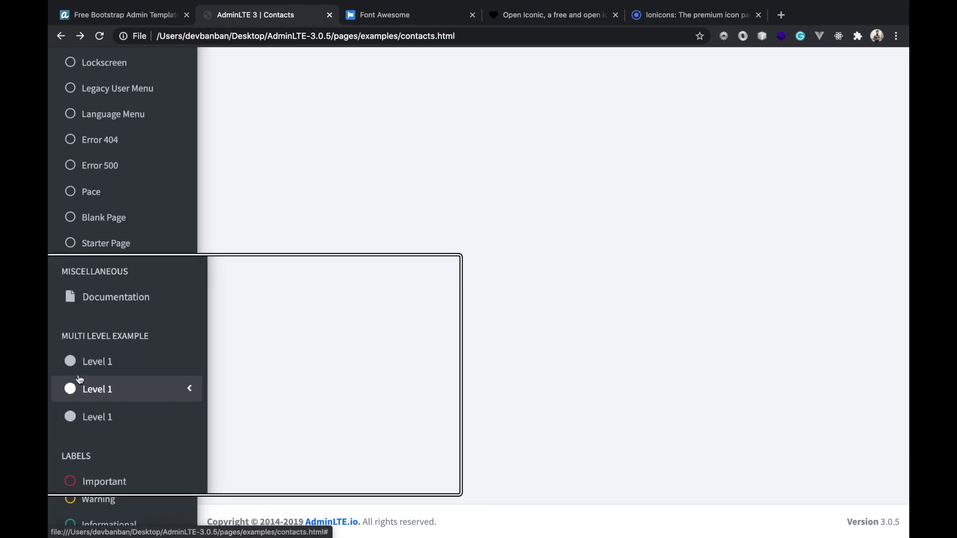
Expand the nested Level 1 and Level 2 items in the Multi Level Example to show the Level 3 entries.
left_click(101, 389)
scroll(116, 389, "down", 3)
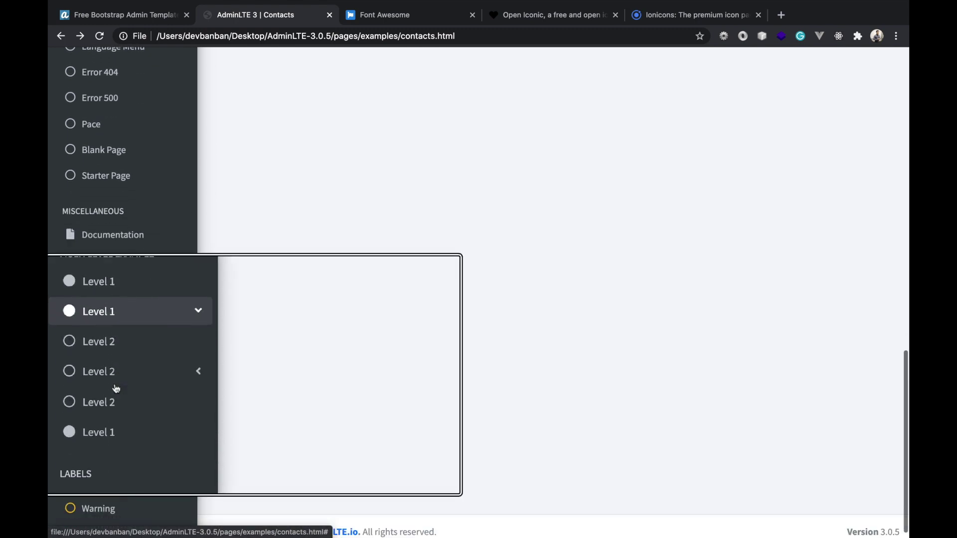
left_click(175, 371)
scroll(177, 370, "down", 2)
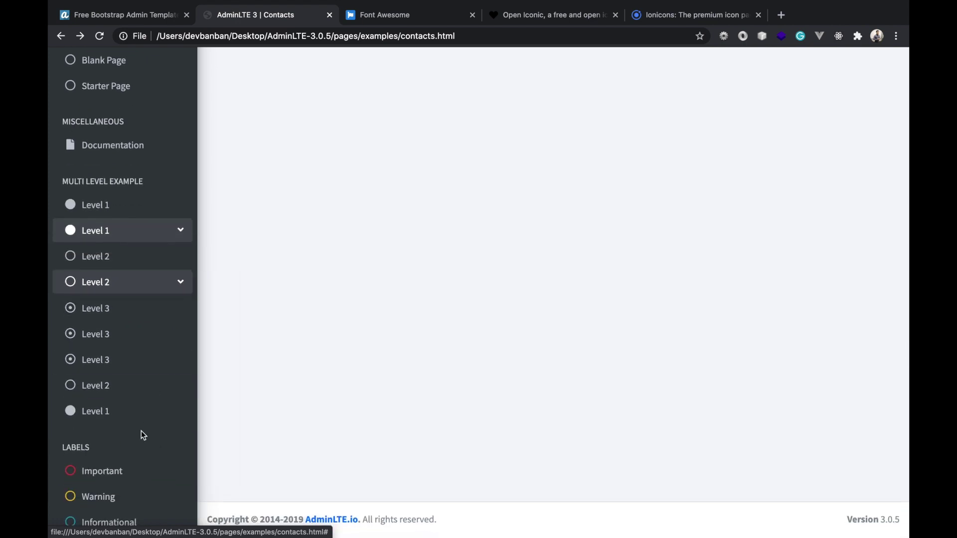
Open the E-commerce page from the Pages section and look over its product details.
left_click(117, 473)
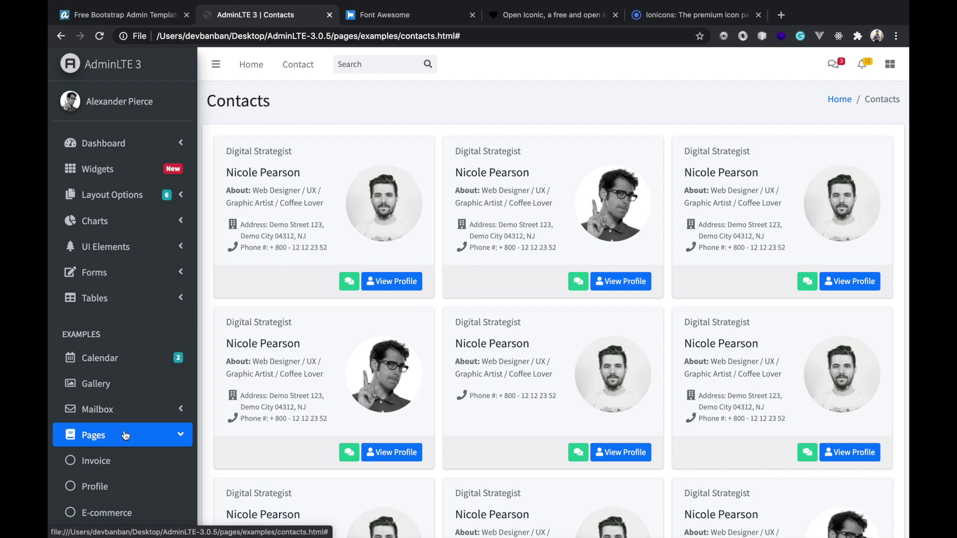
scroll(126, 436, "down", 3)
left_click(130, 409)
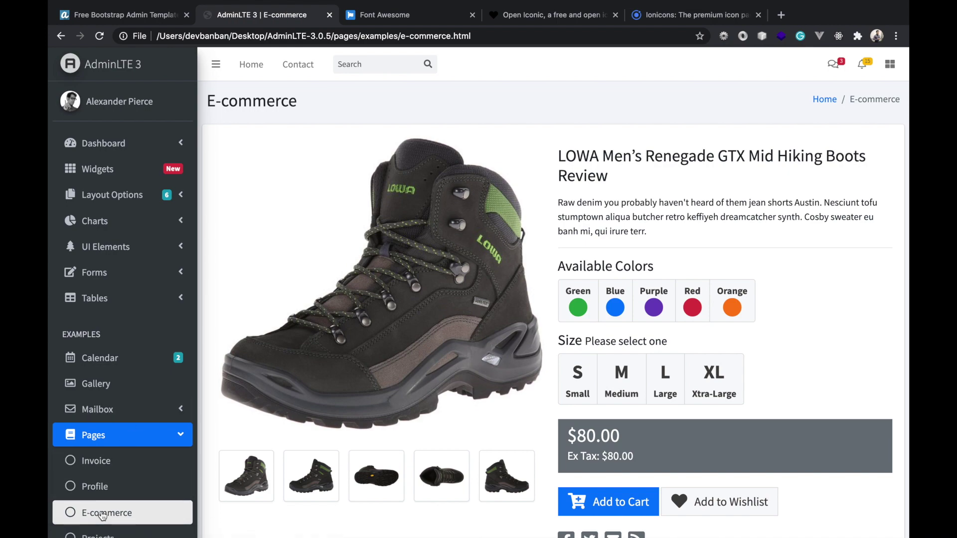
scroll(573, 322, "down", 5)
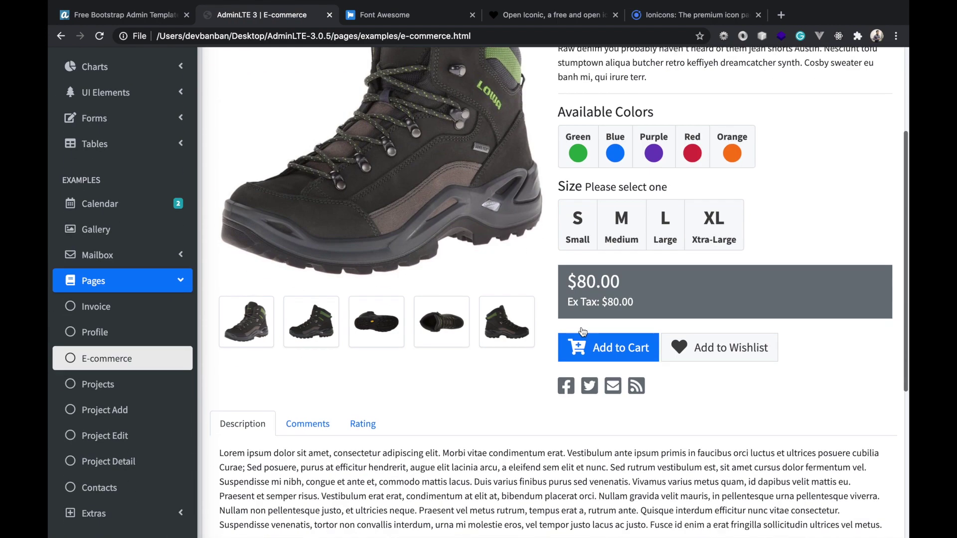
scroll(582, 331, "up", 5)
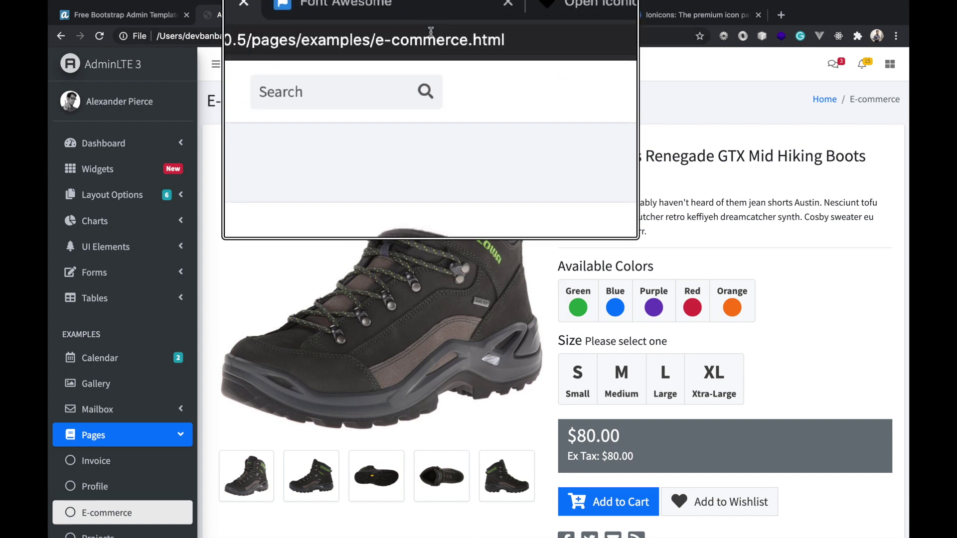
Highlight the examples folder and the e-commerce.html file name in the page's address.
left_click_drag(413, 40, 561, 40)
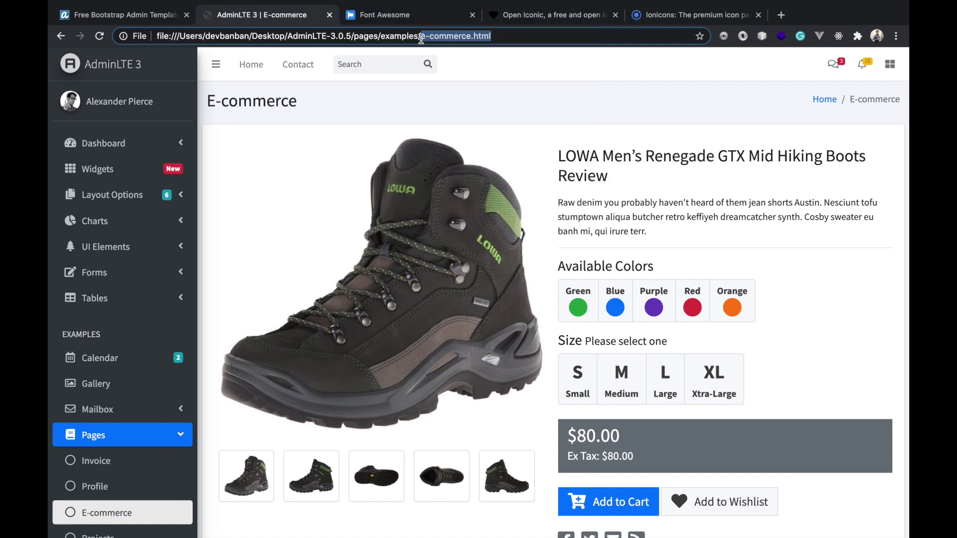
double_click(354, 38)
double_click(422, 38)
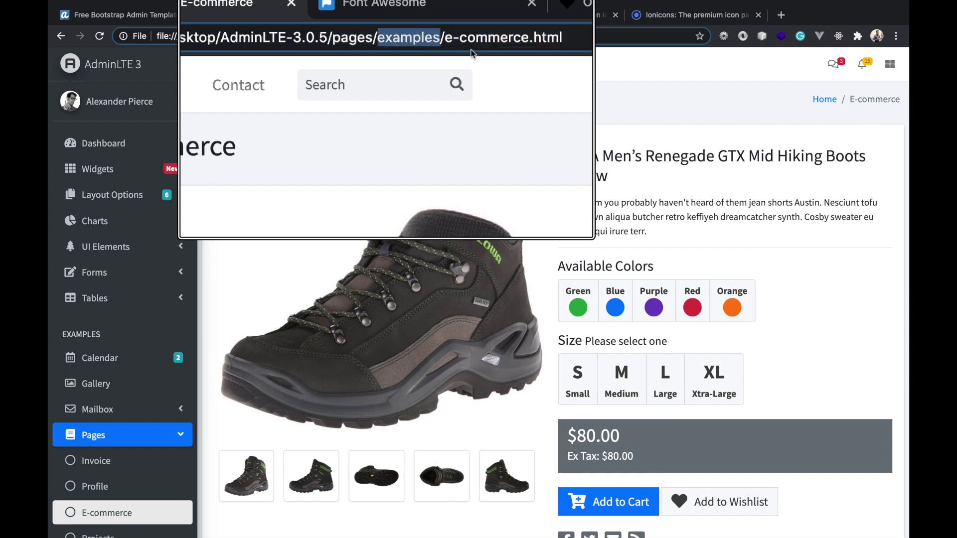
double_click(498, 38)
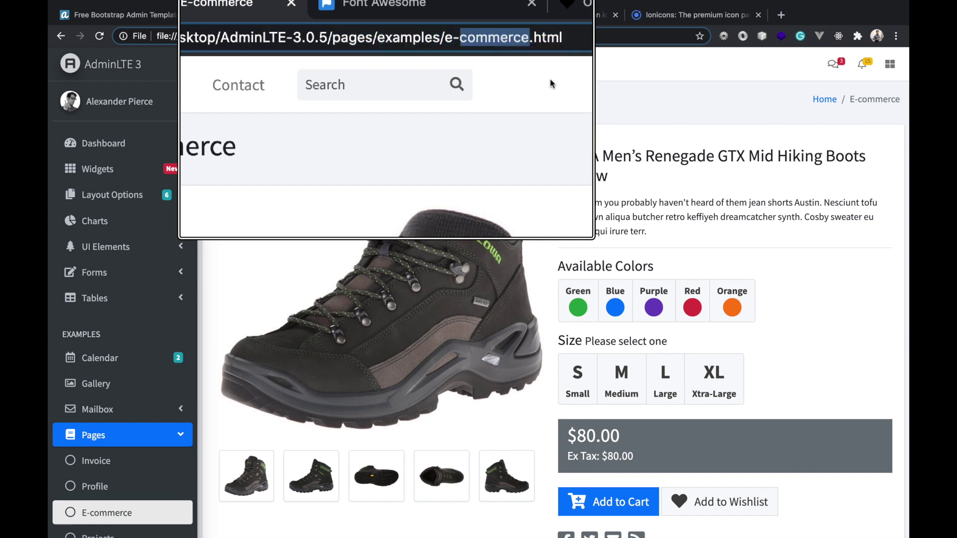
Open the AdminLTE-3.0.5 folder from the desktop in Sublime Text and make the editor full screen.
key("ctrl+Left")
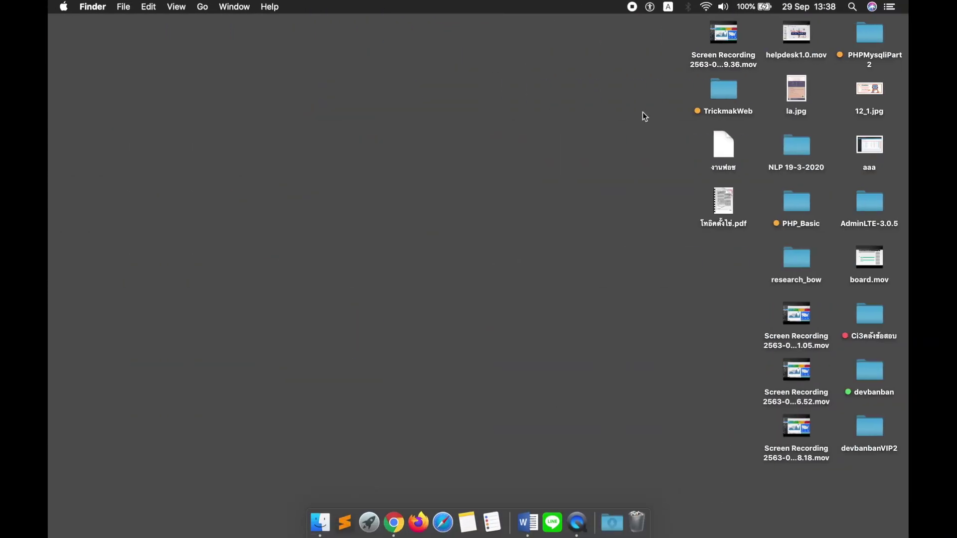
left_click_drag(859, 203, 350, 531)
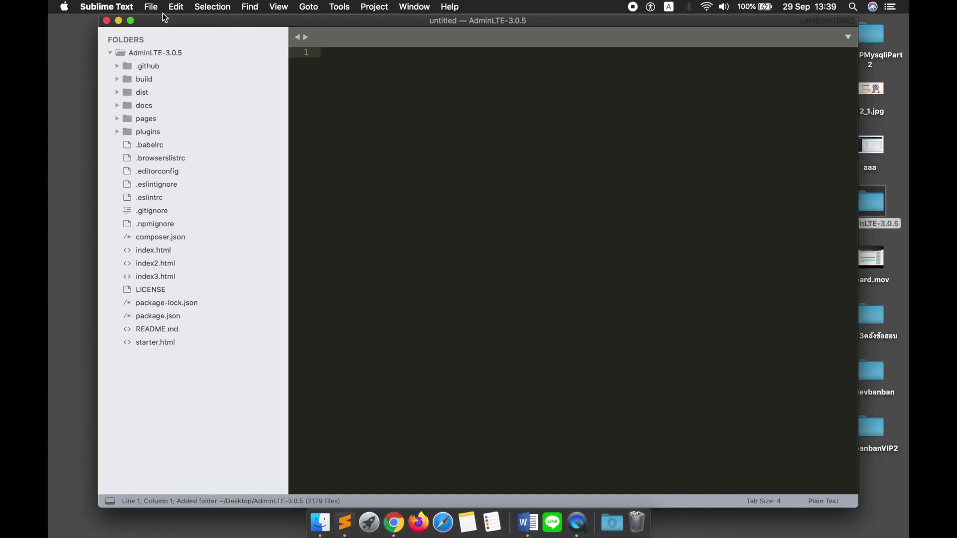
left_click(130, 20)
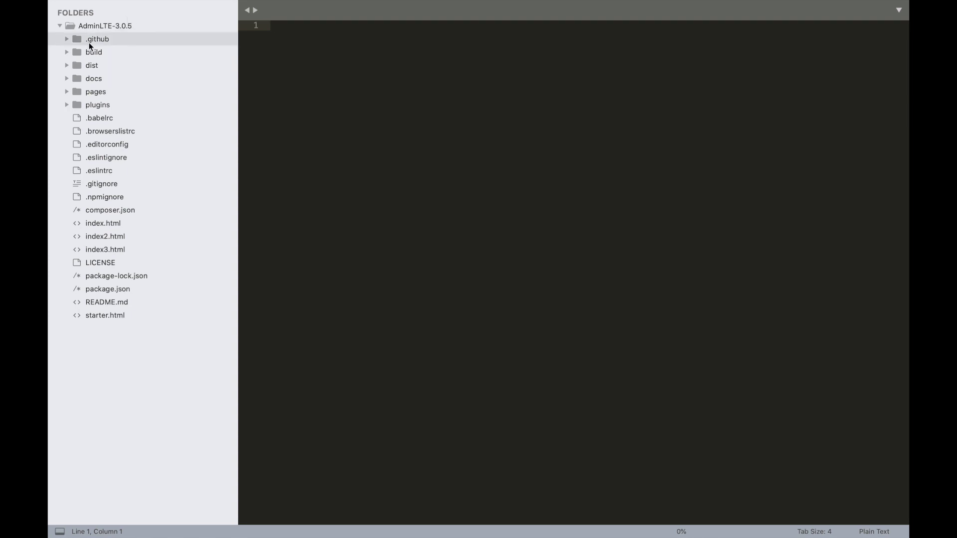
Open e-commerce.html from the pages/examples folder and narrow the folder list to widen the code area.
left_click(106, 94)
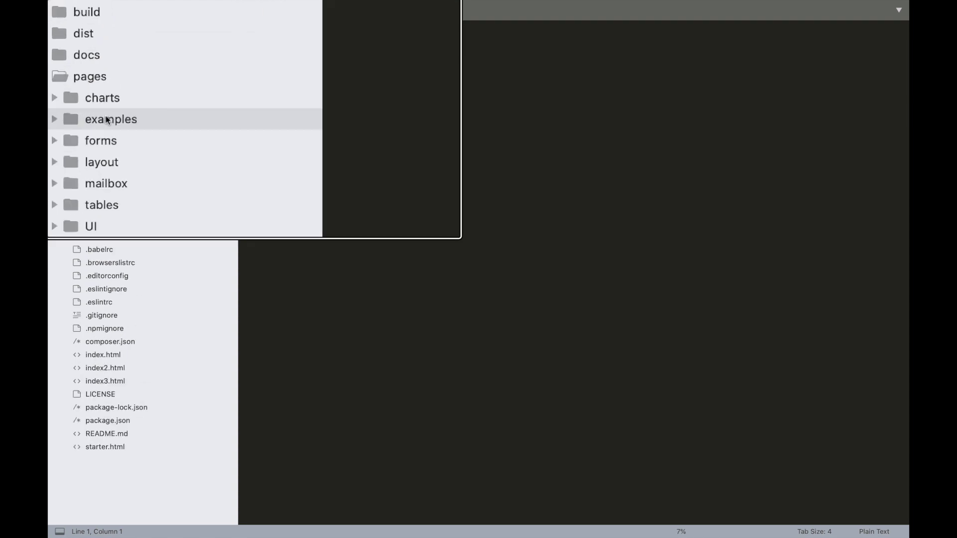
left_click(116, 118)
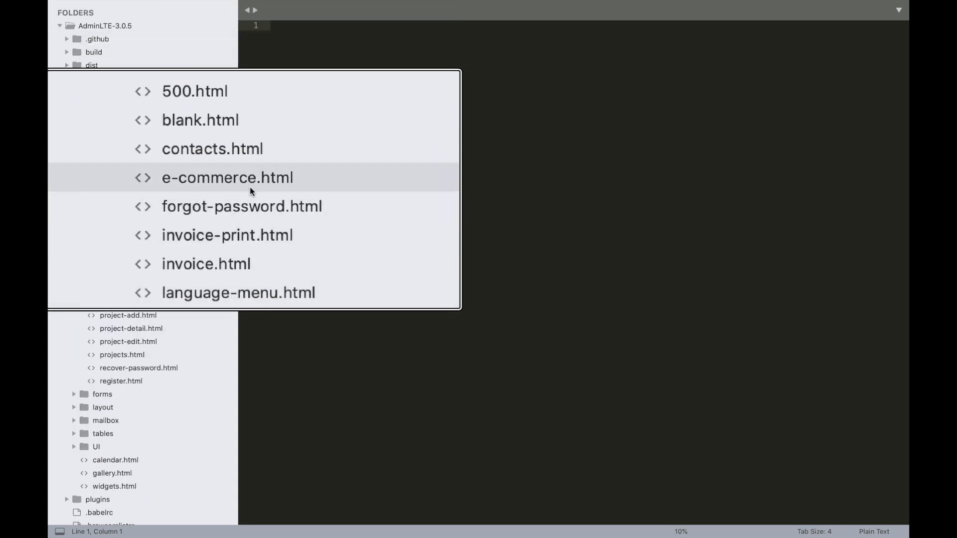
left_click(140, 187)
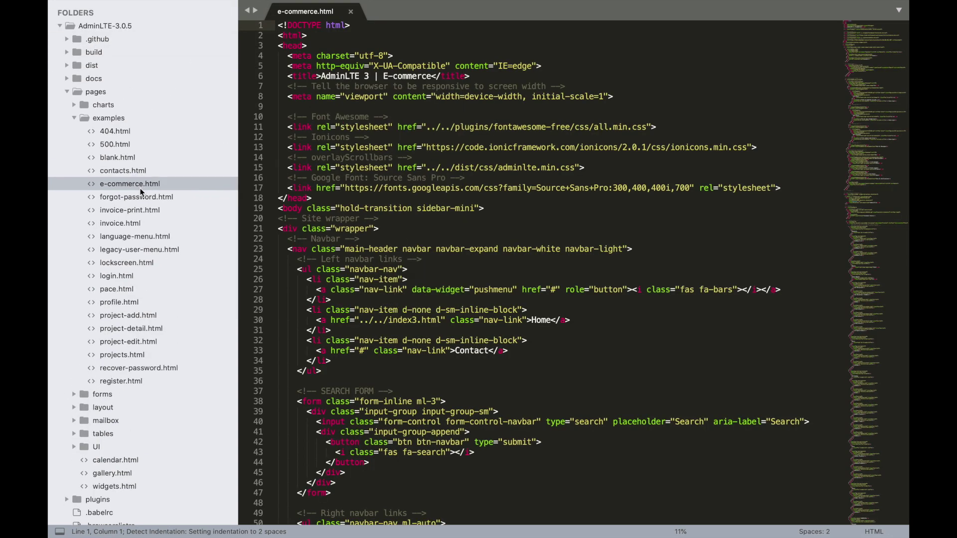
left_click_drag(238, 248, 127, 248)
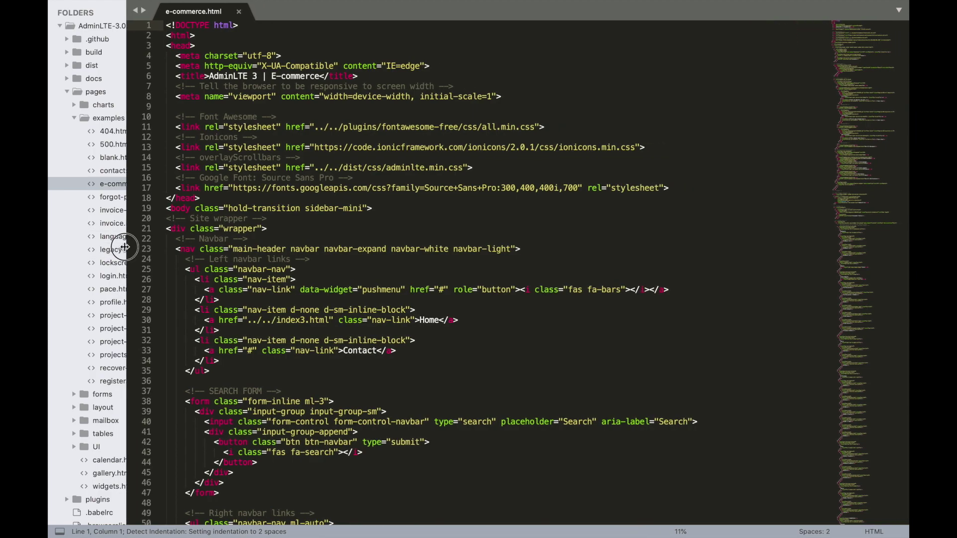
Examine the sidebar menu markup in e-commerce.html, down to the Pages entries, and return to the start of the file.
scroll(374, 286, "down", 9)
scroll(374, 286, "down", 20)
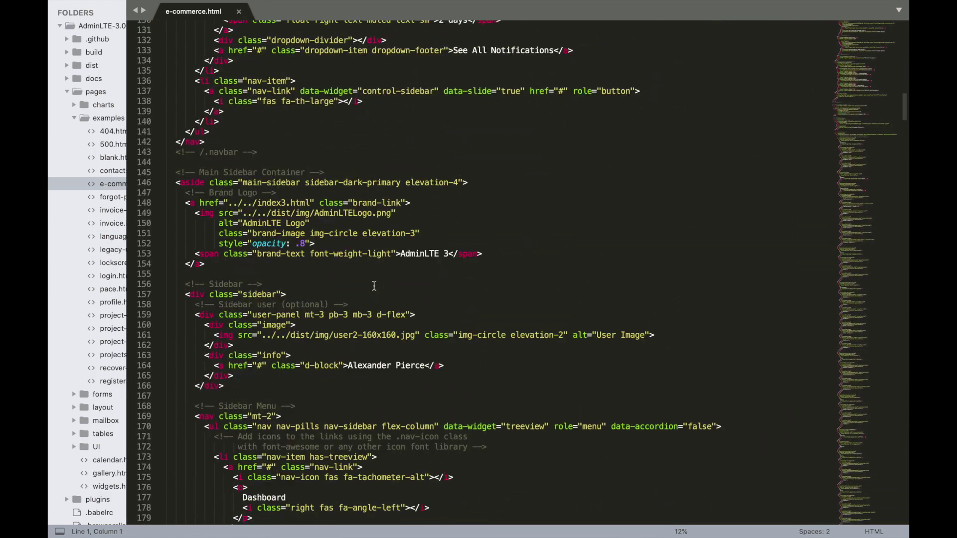
scroll(374, 286, "down", 20)
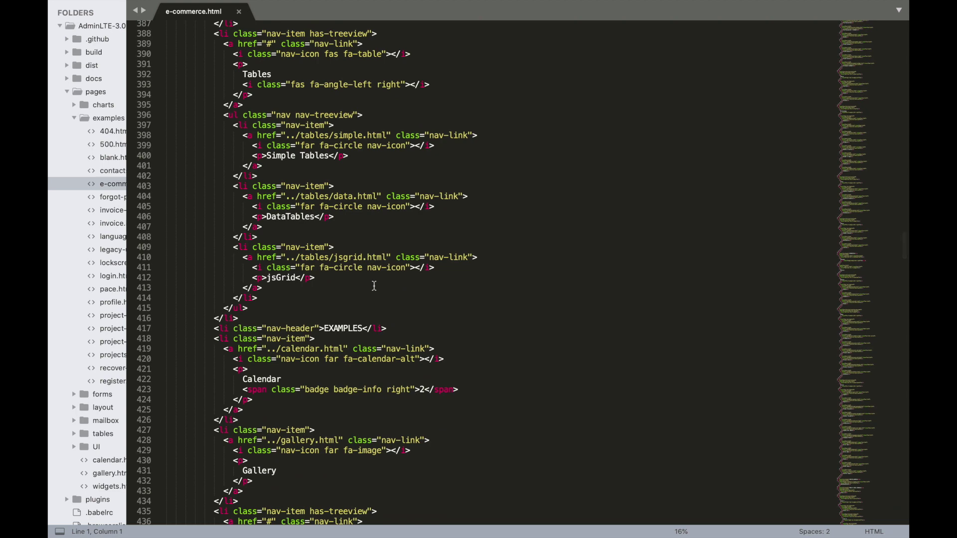
scroll(374, 286, "down", 12)
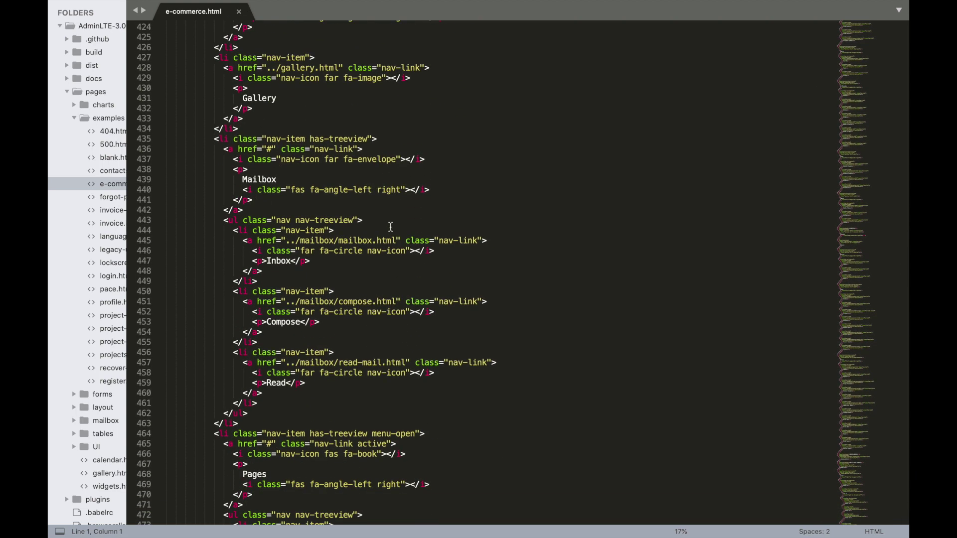
scroll(391, 226, "down", 20)
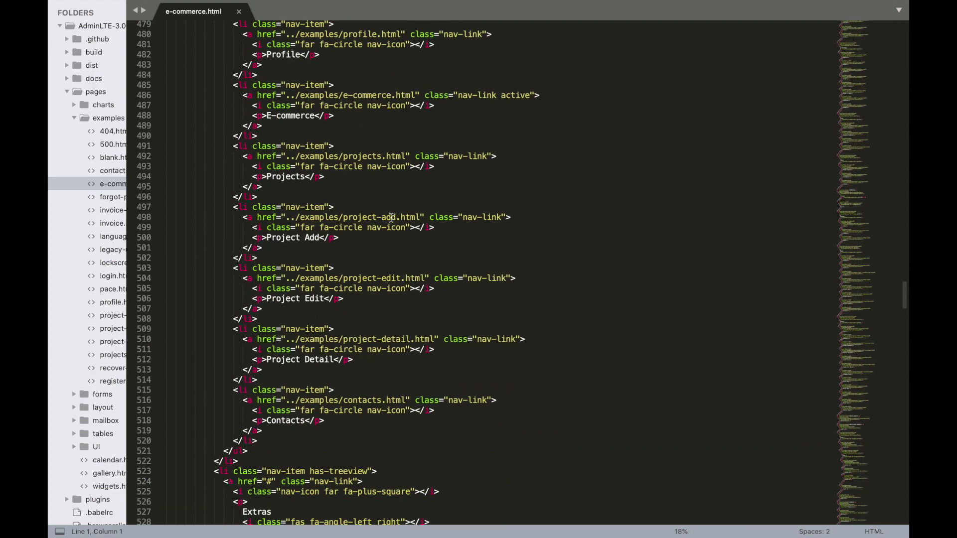
scroll(390, 218, "up", 20)
scroll(391, 218, "up", 20)
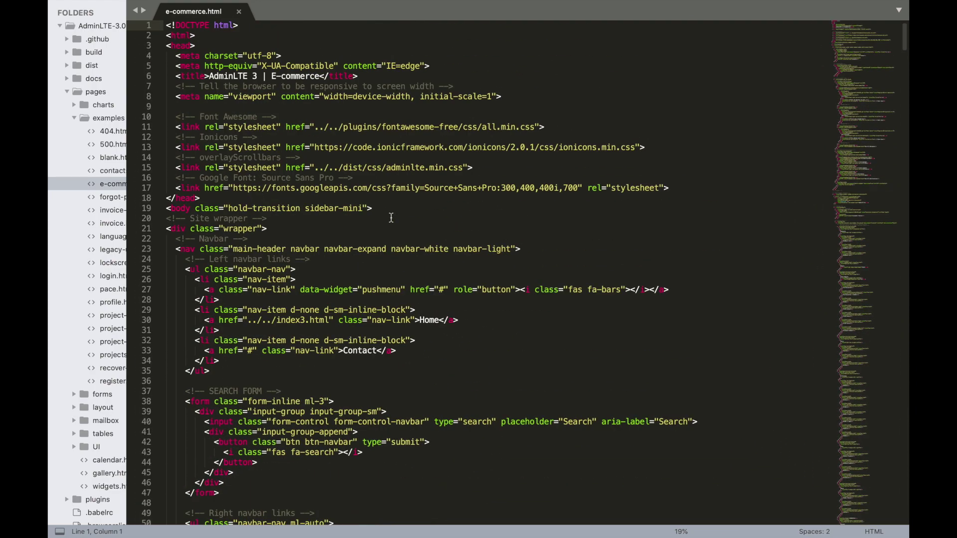
Highlight the stylesheet links in the head and the navbar markup through the search form's submit button.
left_click_drag(171, 116, 695, 190)
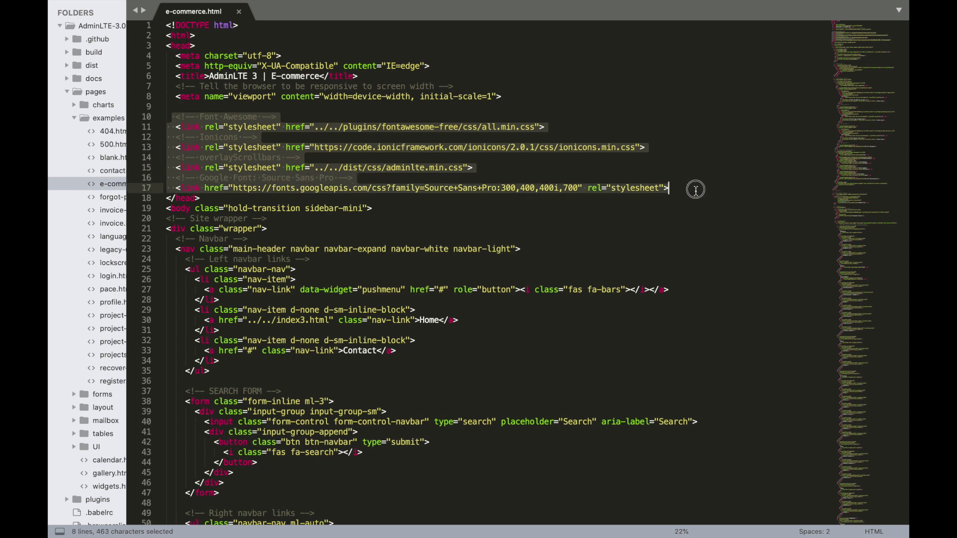
scroll(448, 220, "down", 3)
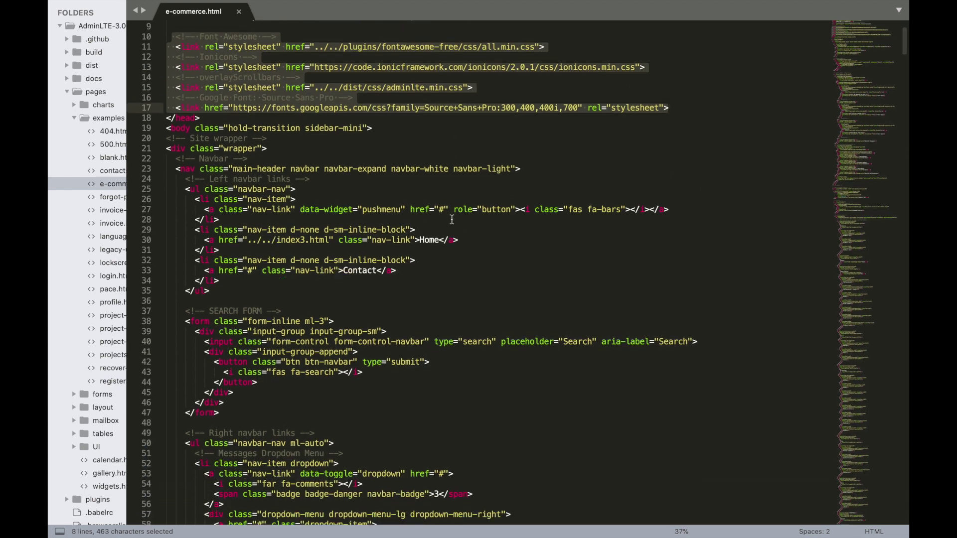
left_click_drag(171, 147, 416, 376)
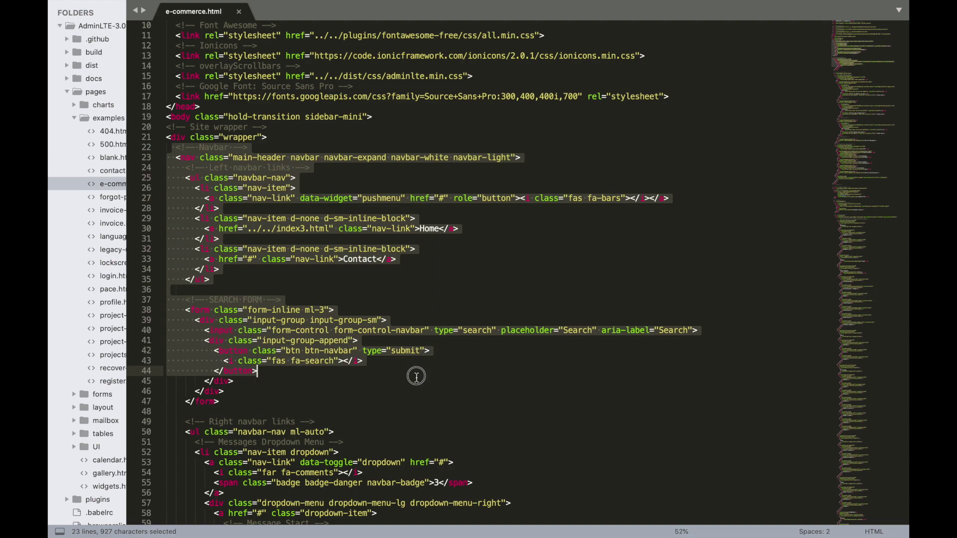
Highlight the script includes from jQuery onward at the end of e-commerce.html and return to the start of the file.
left_click_drag(869, 72, 867, 504)
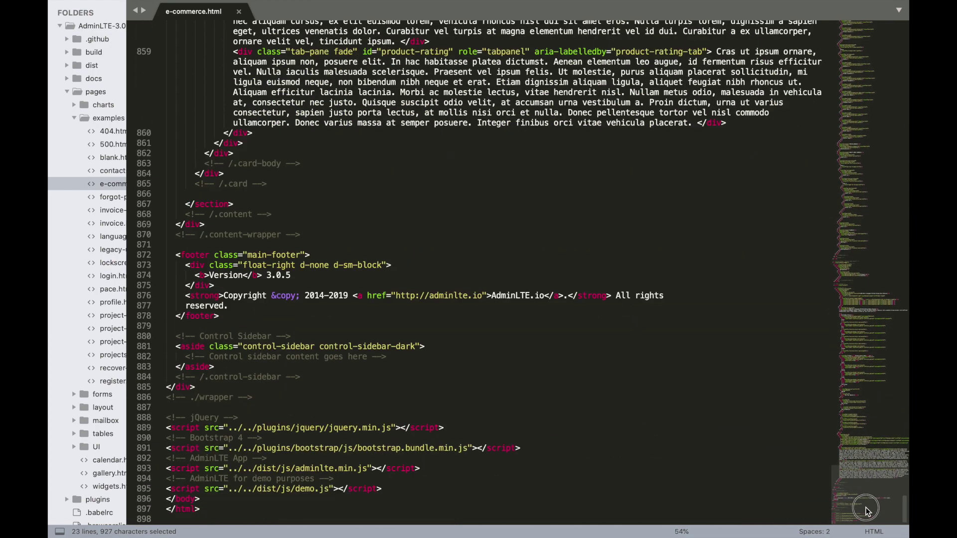
left_click_drag(193, 415, 545, 516)
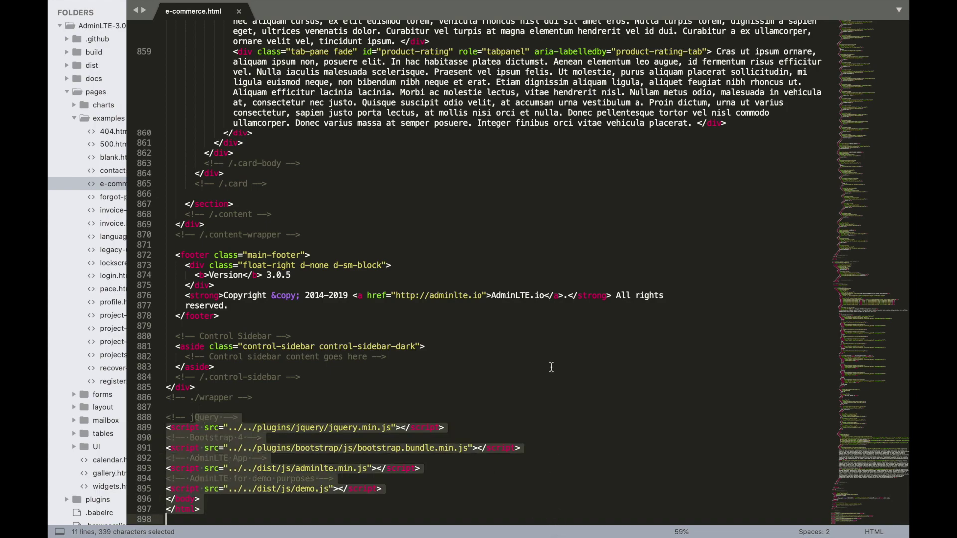
scroll(551, 366, "up", 20)
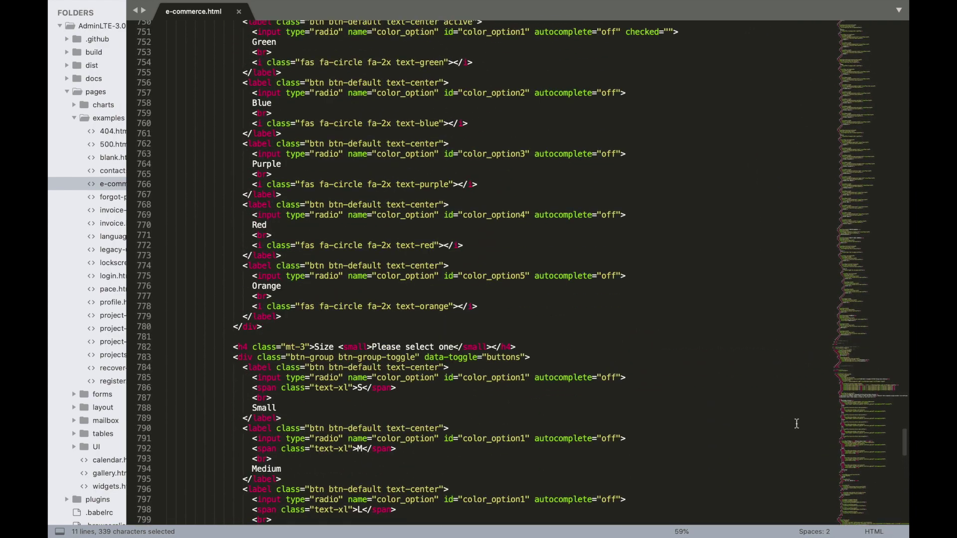
left_click_drag(892, 442, 892, 30)
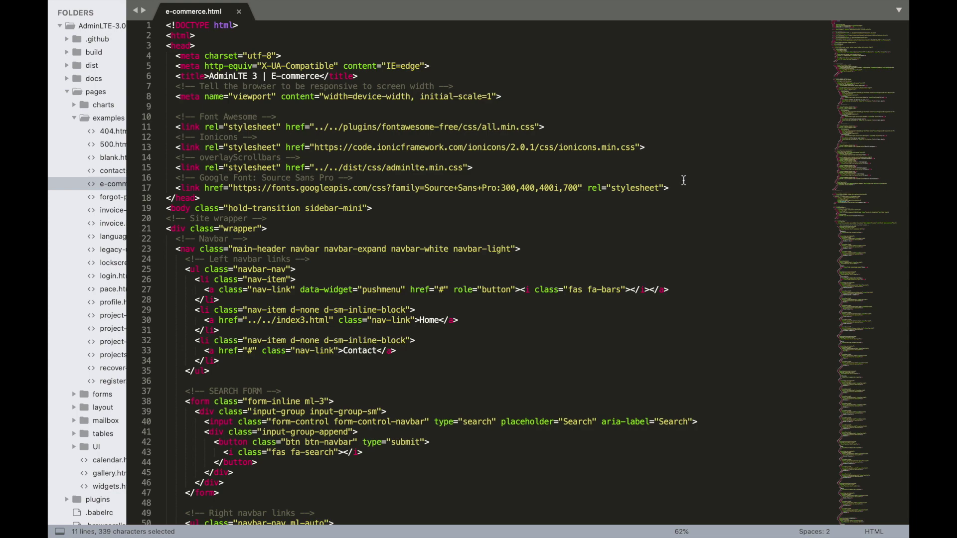
Switch to Chrome and open the Dashboard v1 page of the AdminLTE demo.
key("super+Tab")
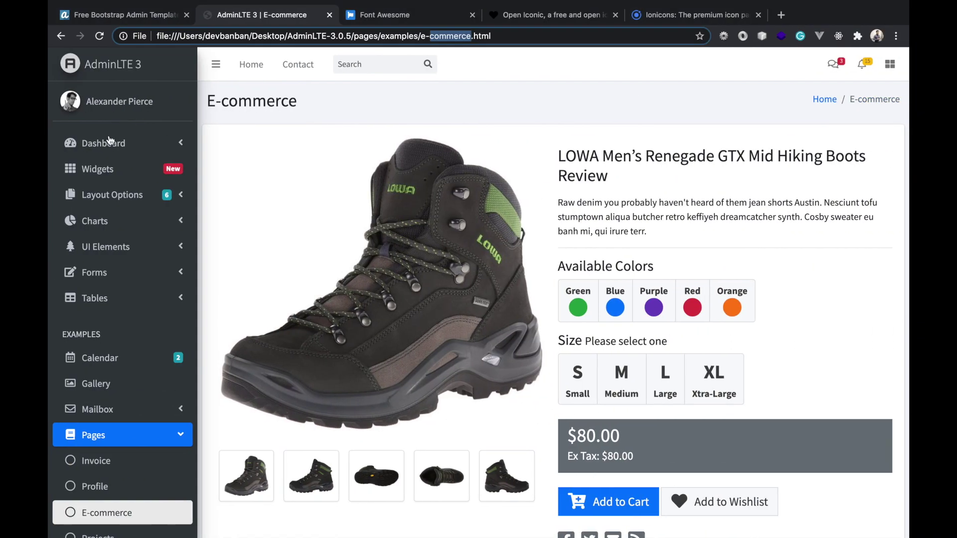
left_click(117, 144)
left_click(117, 172)
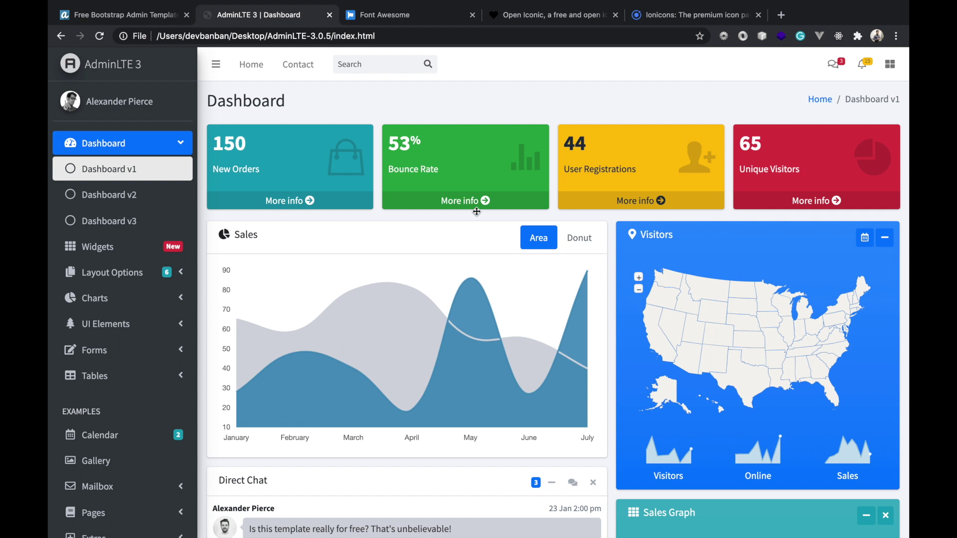
Open getbootstrap.com in a new browser tab.
left_click(421, 17)
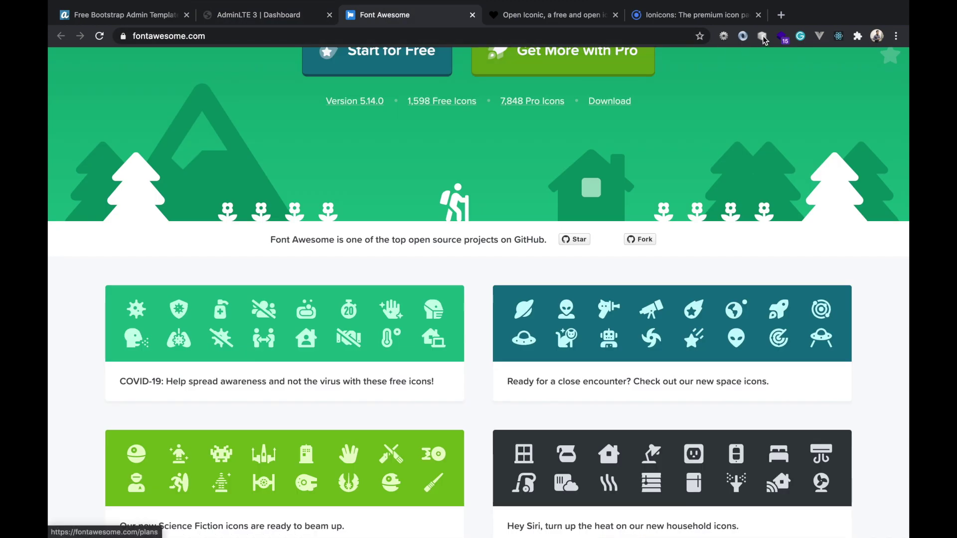
left_click(781, 16)
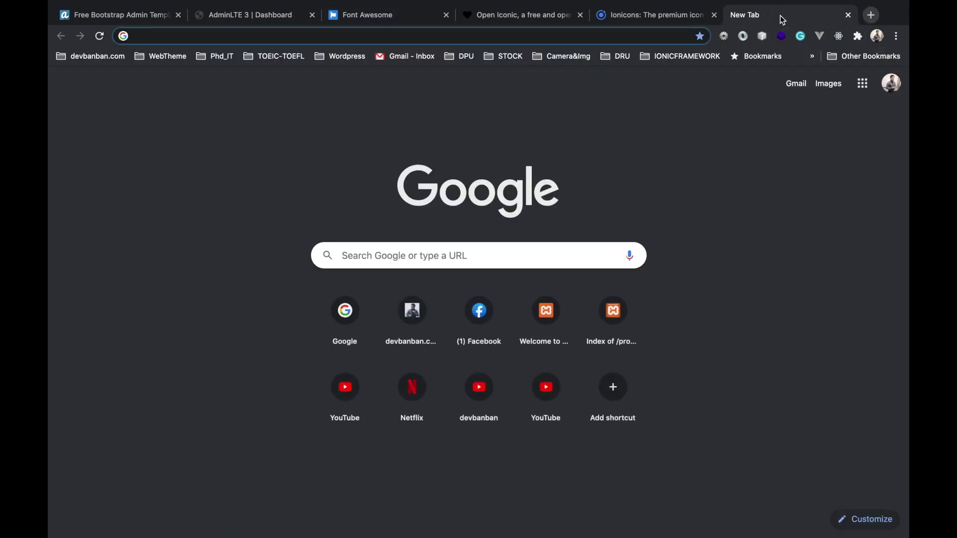
type("ge")
type("tbootstrap.com")
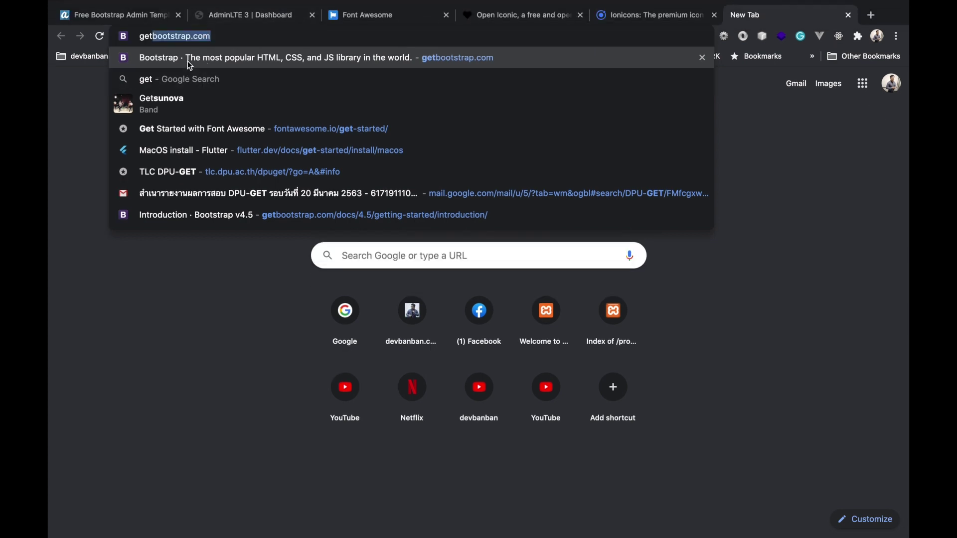
key("Return")
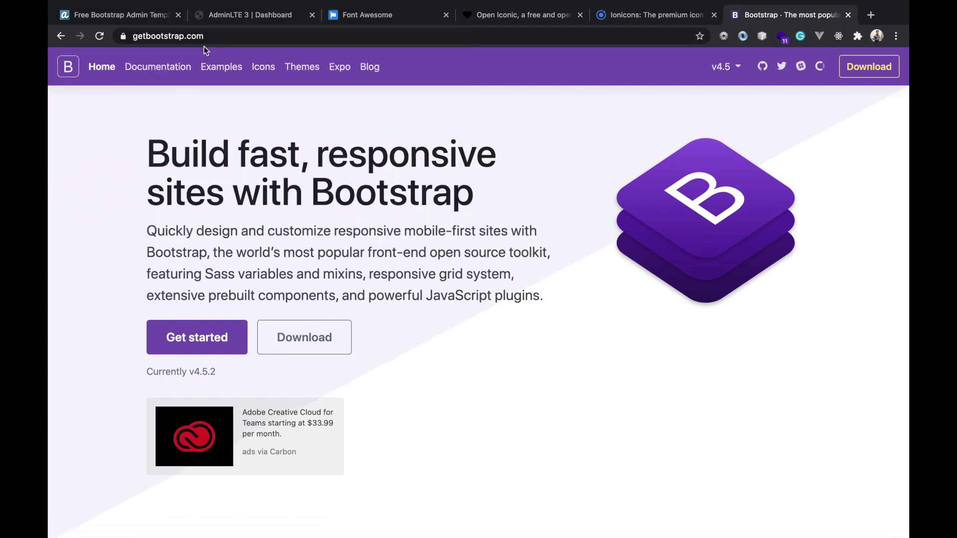
Look over the Bootstrap home page and return to the AdminLTE home page at adminlte.io.
scroll(378, 269, "down", 6)
scroll(378, 269, "down", 4)
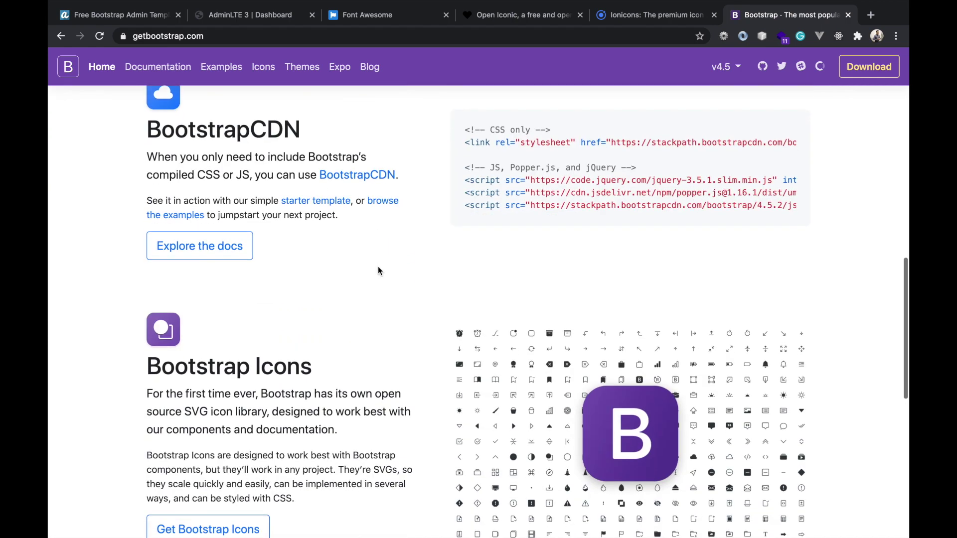
scroll(378, 266, "up", 12)
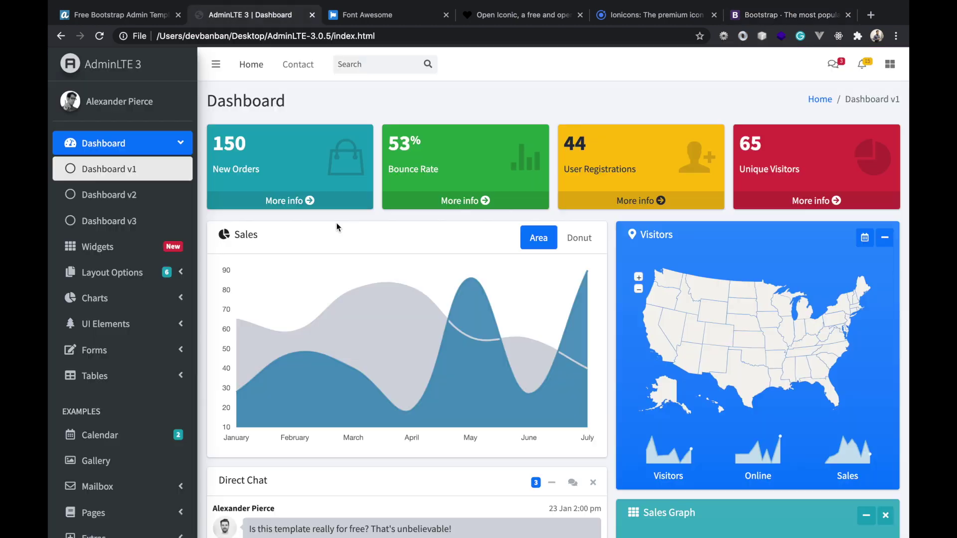
left_click(254, 15)
left_click(107, 16)
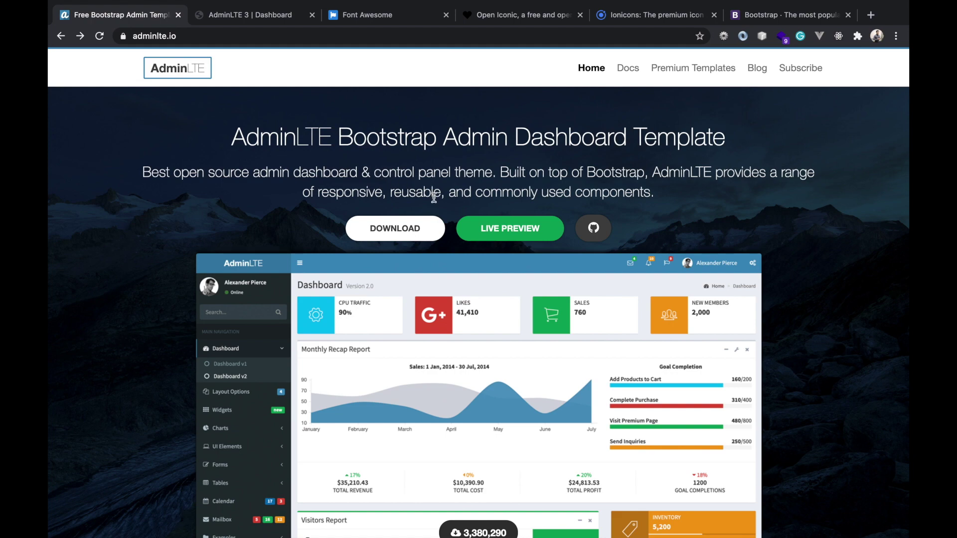
Open the AdminLTE download page on GitHub and download the AdminLTE 3.0.5 source code as a zip.
left_click(404, 235)
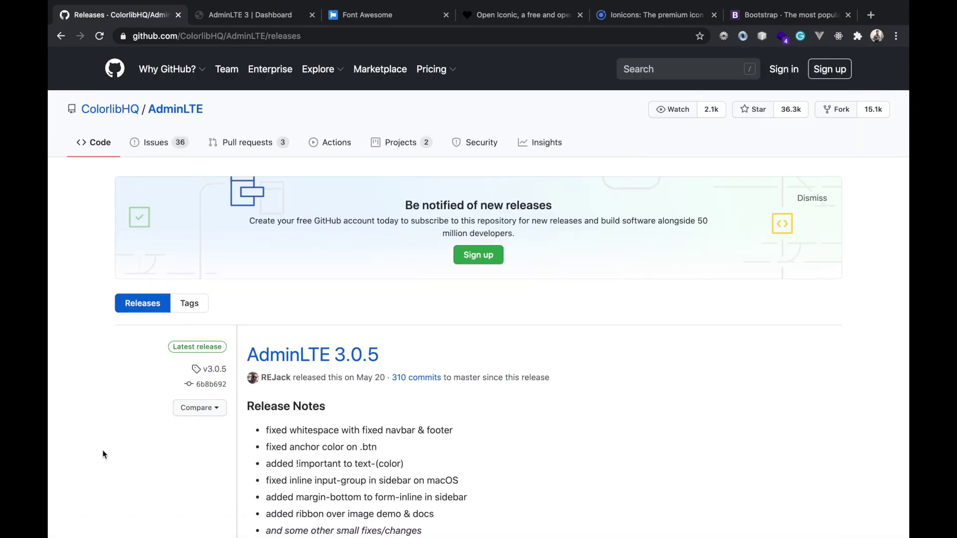
scroll(102, 453, "down", 5)
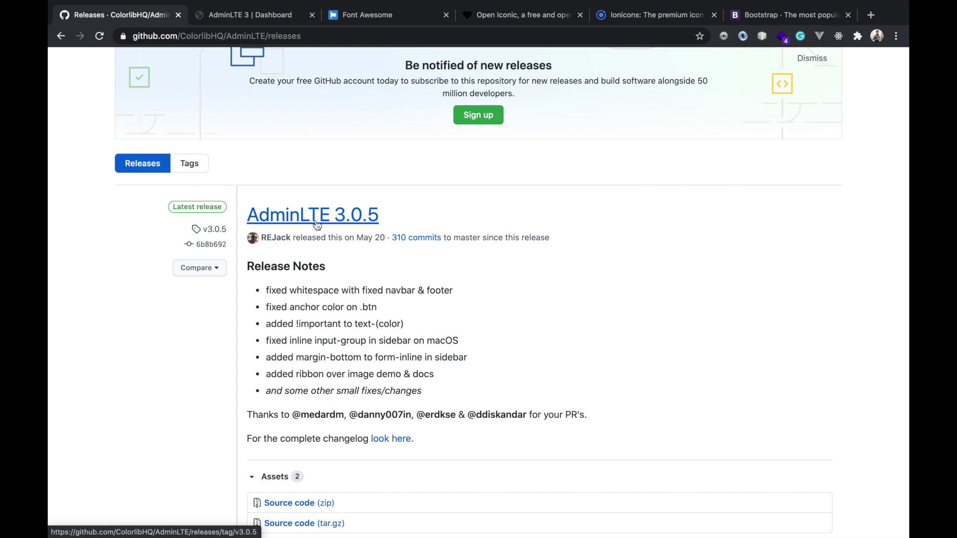
double_click(380, 240)
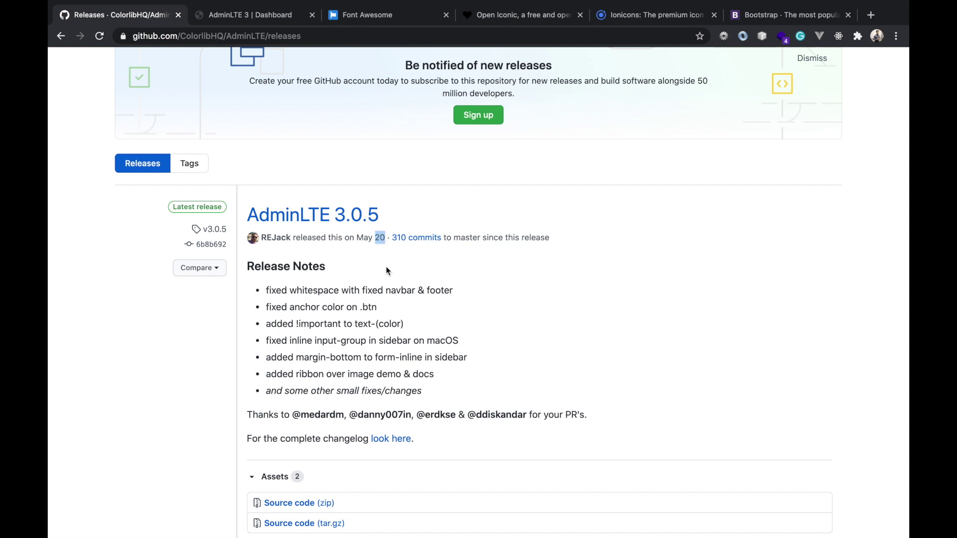
scroll(386, 268, "down", 3)
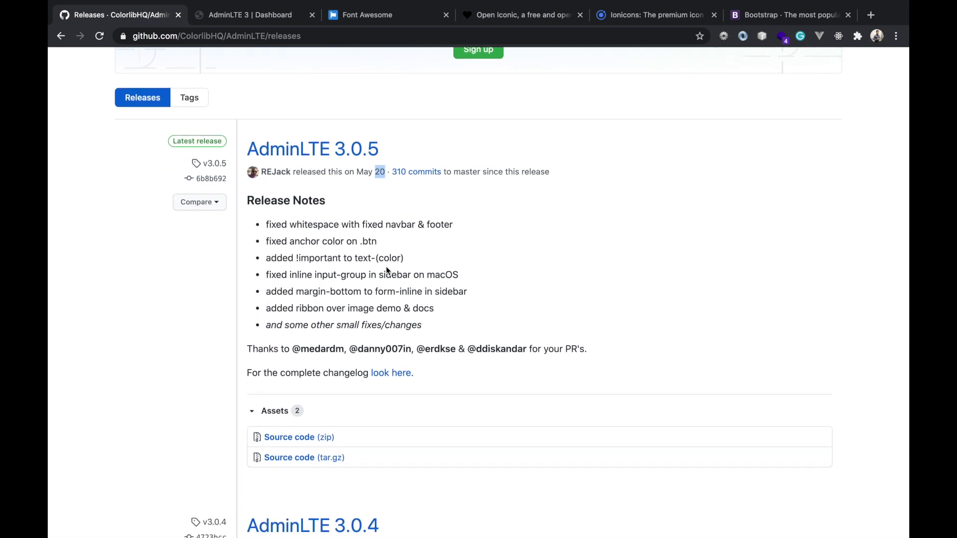
scroll(387, 270, "down", 4)
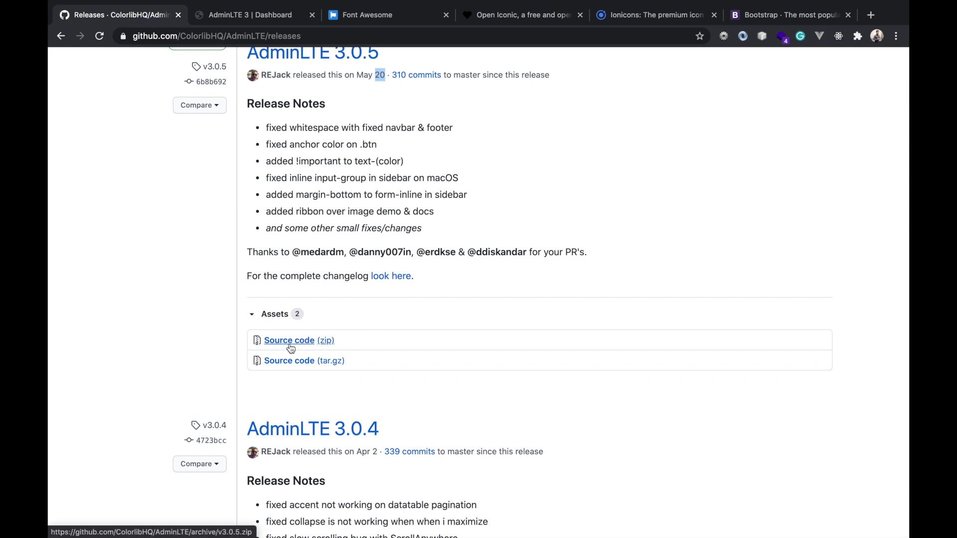
left_click(318, 346)
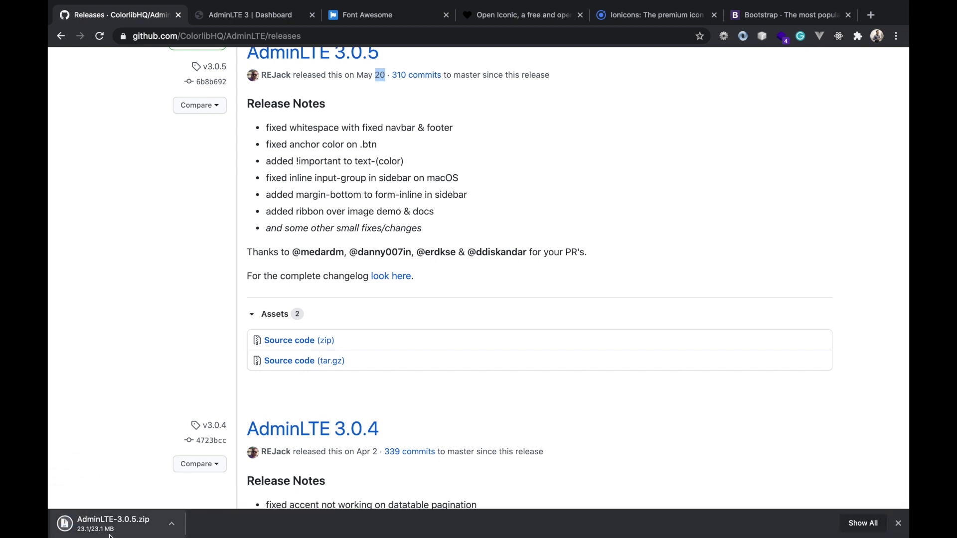
Show the downloaded AdminLTE-3.0.5.zip in Finder and extract it in the Downloads folder.
left_click(180, 526)
left_click(218, 509)
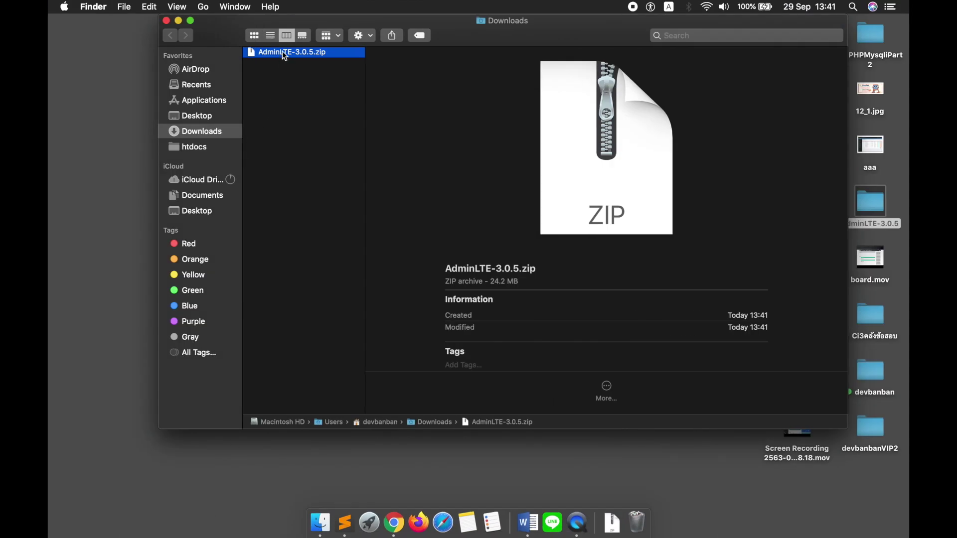
double_click(285, 55)
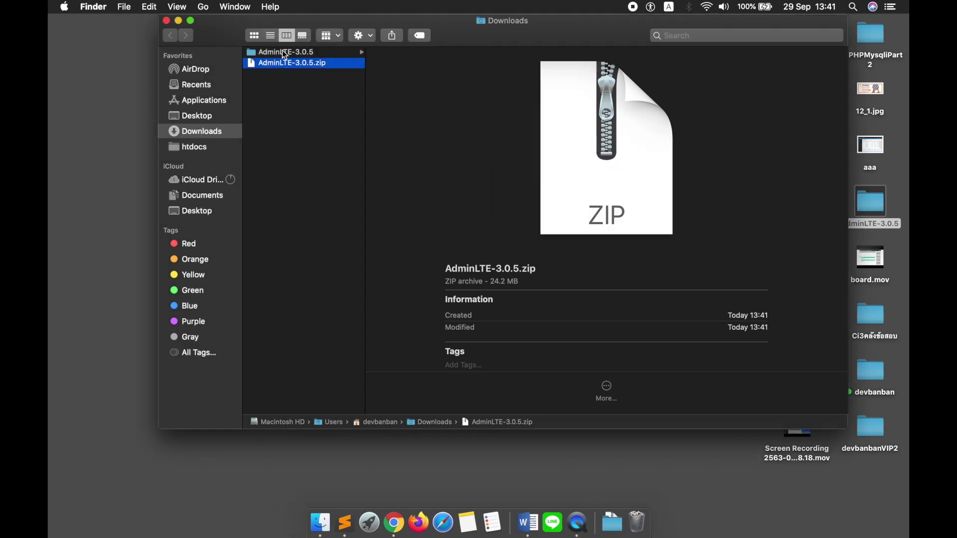
Inspect the extracted AdminLTE-3.0.5 folder's size on disk in its Info window, and close the window.
left_click(285, 52)
right_click(285, 55)
left_click(314, 94)
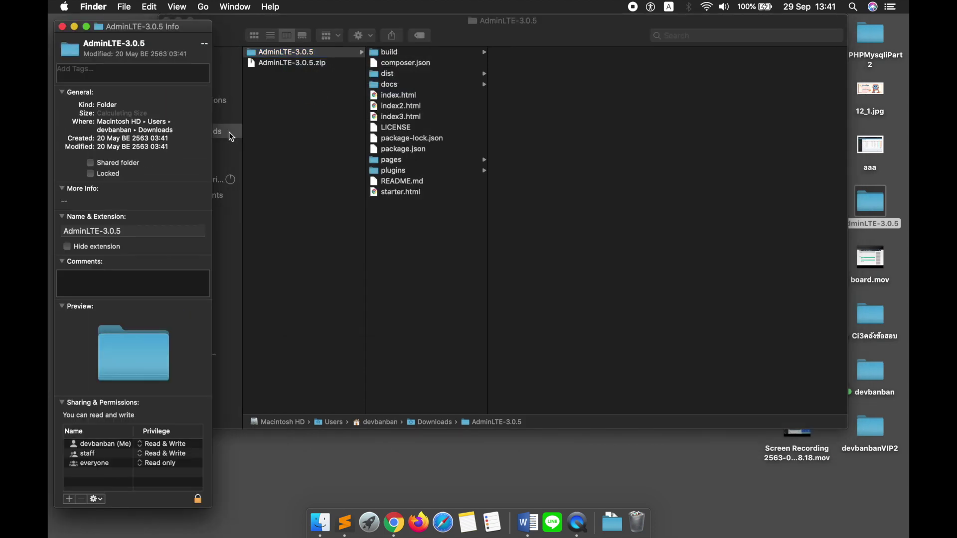
left_click(180, 28)
left_click_drag(180, 28, 622, 87)
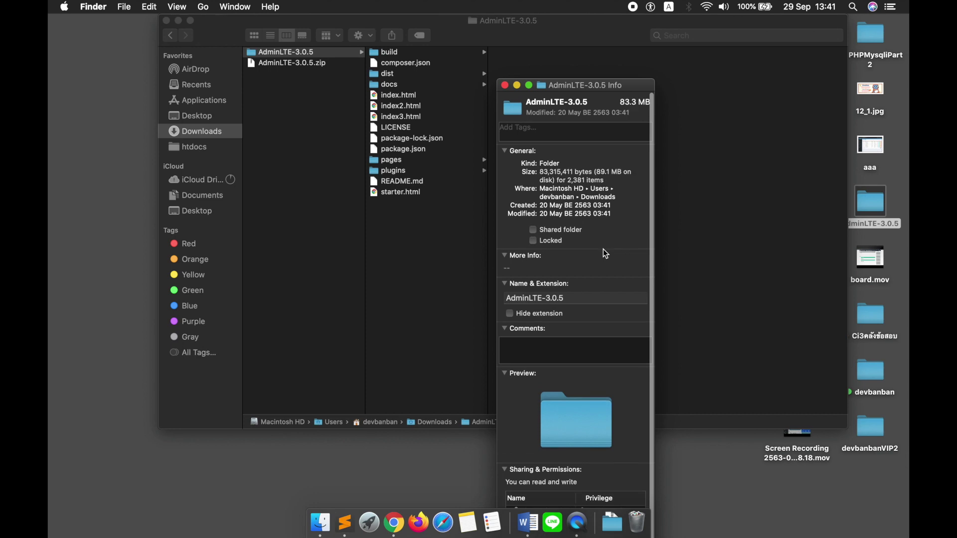
key("alt+super+8")
double_click(577, 172)
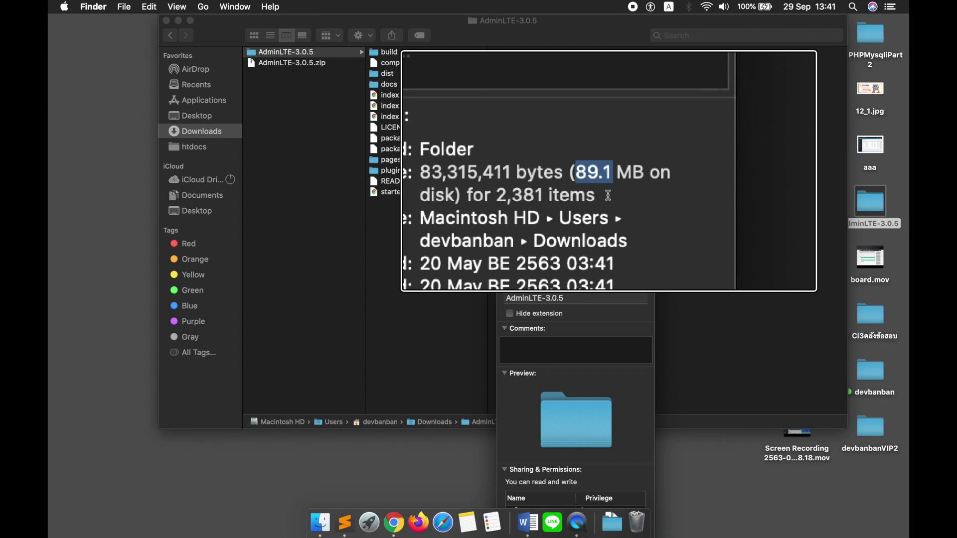
key("alt+super+8")
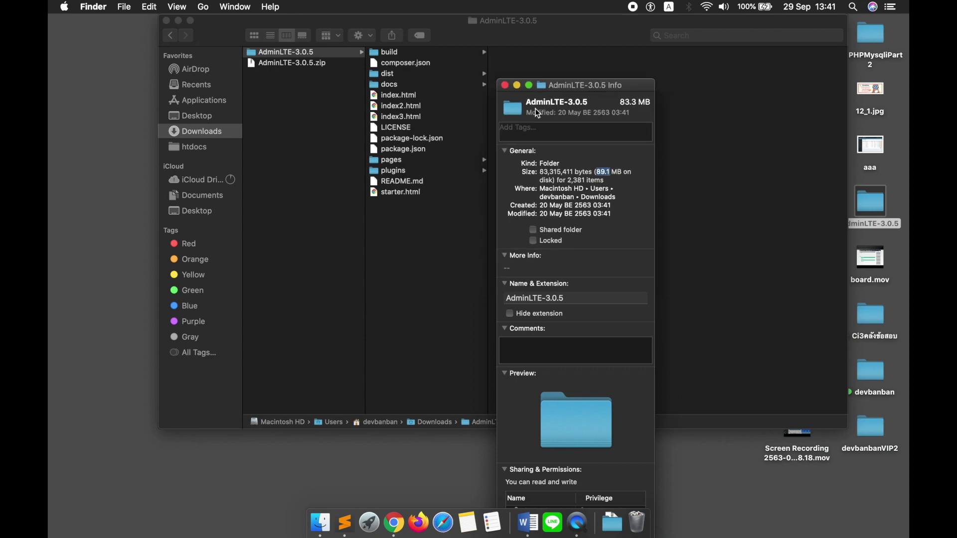
left_click(505, 85)
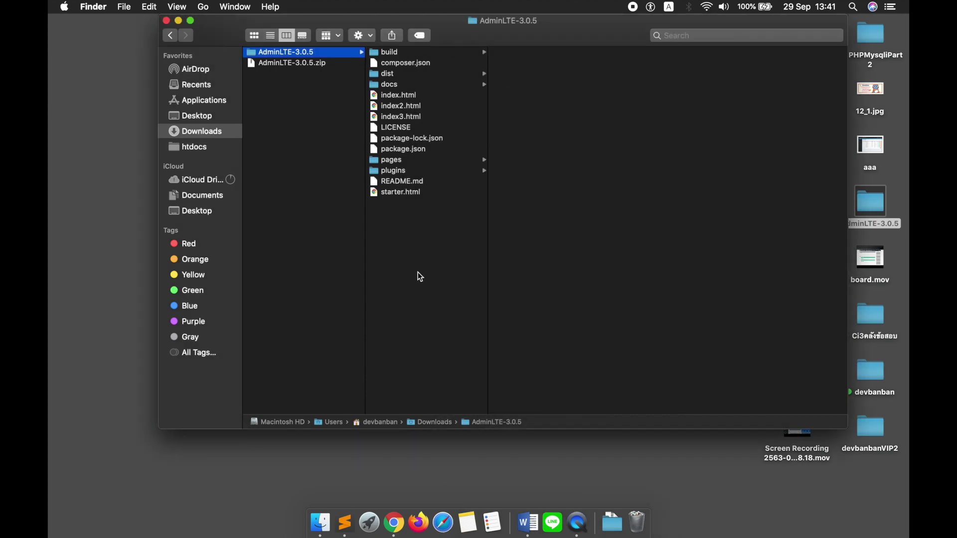
Switch to Chrome, show the AdminLTE 3 Dashboard page and dismiss the downloads bar.
key("super+Tab")
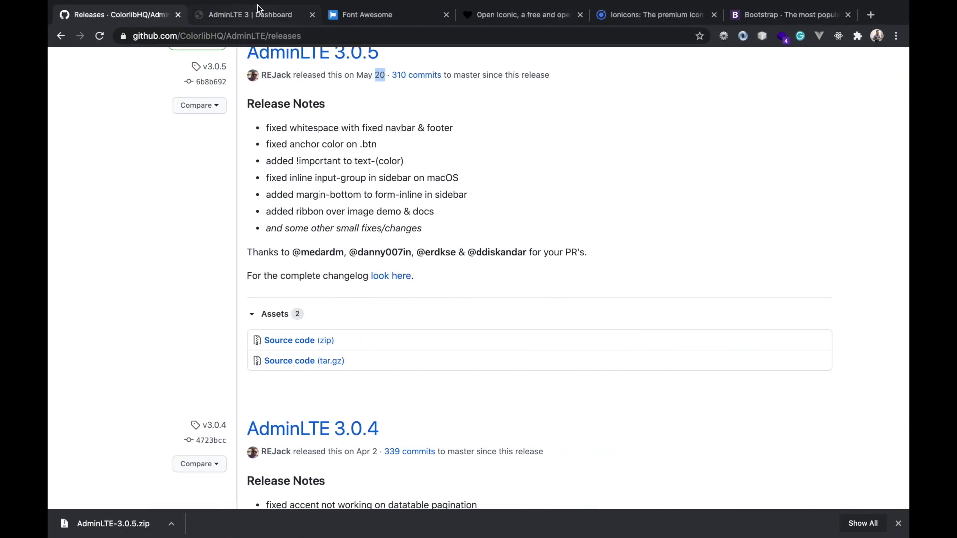
left_click(259, 11)
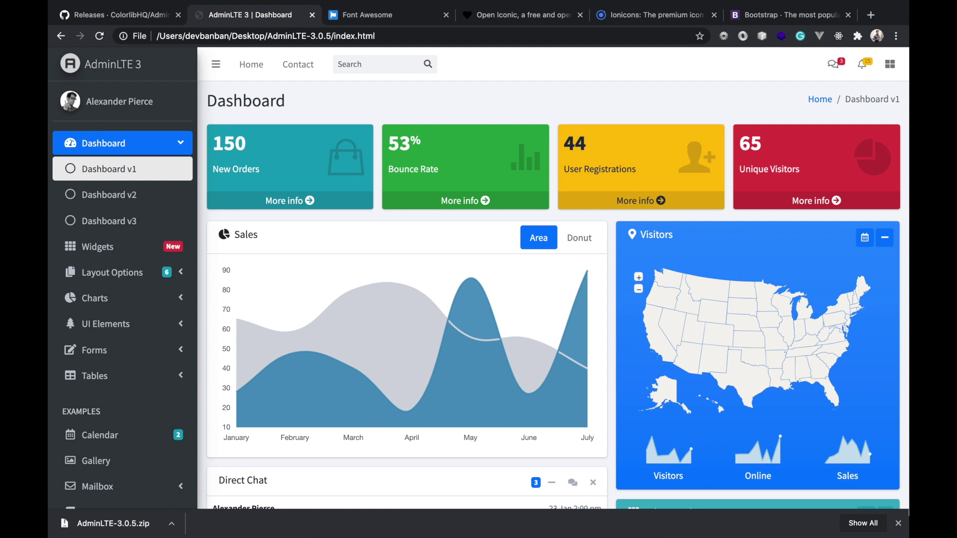
left_click(898, 523)
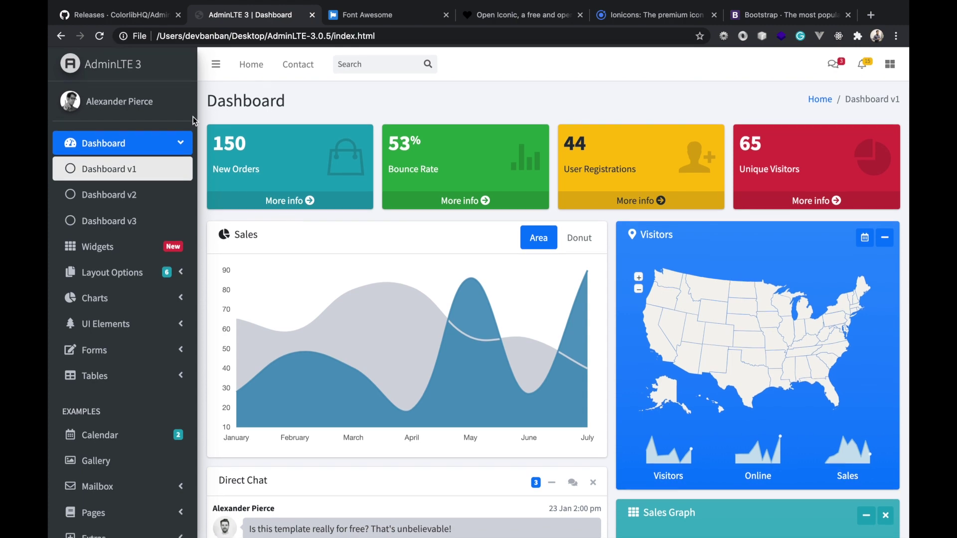
Return to the AdminLTE home page and reopen its download page at the AdminLTE 3.0.5 source code assets.
left_click(146, 15)
left_click(67, 40)
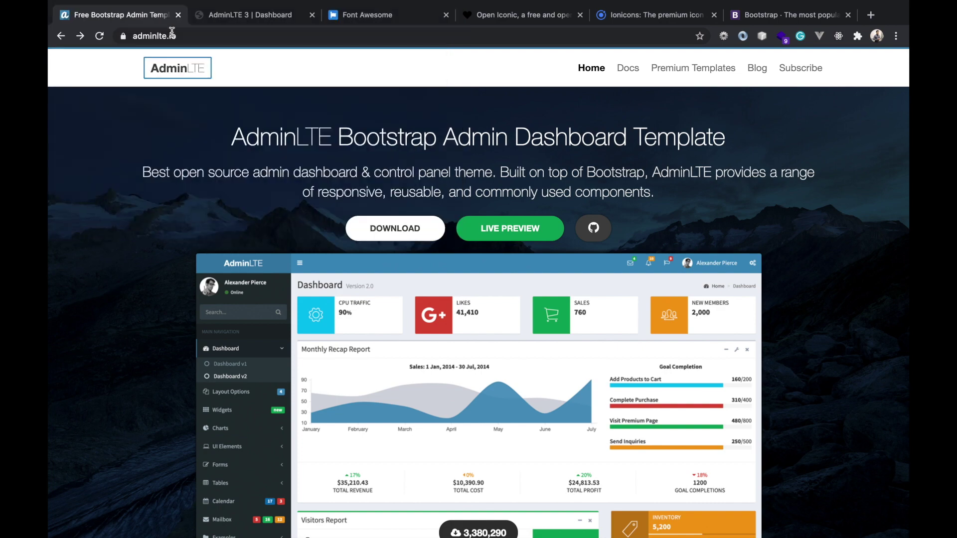
left_click(395, 229)
scroll(359, 358, "down", 5)
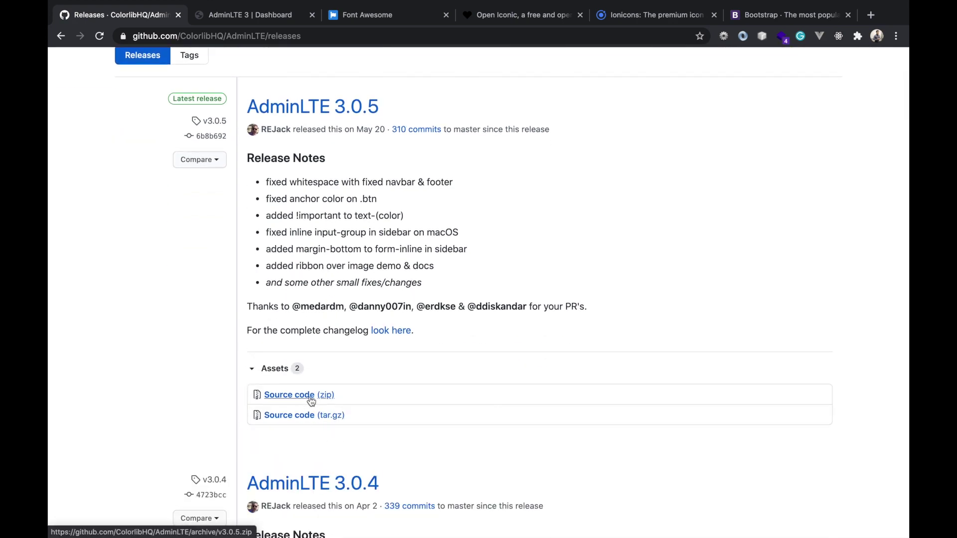
Switch to Finder, make the window full screen, and open index.html from the extracted AdminLTE-3.0.5 folder to look over the dashboard.
key("ctrl+Left")
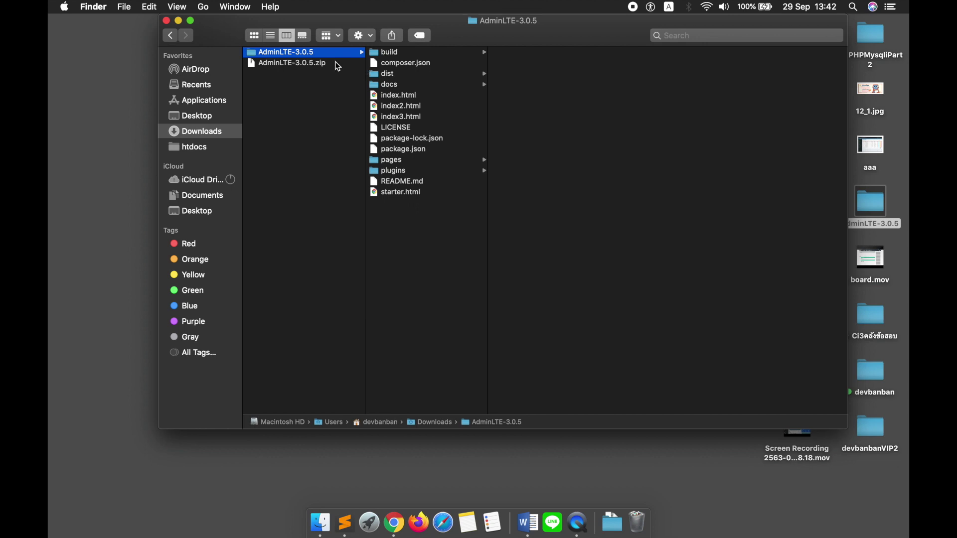
left_click(191, 20)
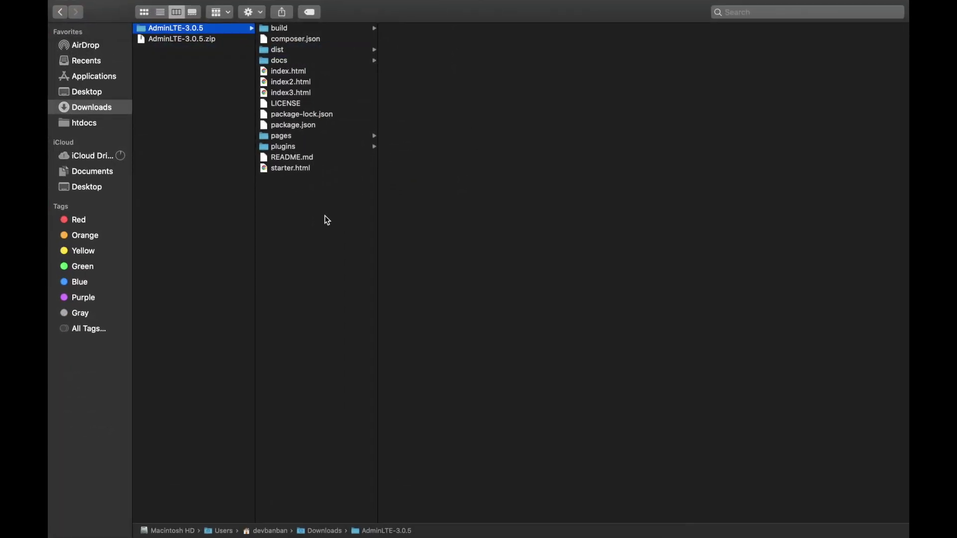
double_click(282, 72)
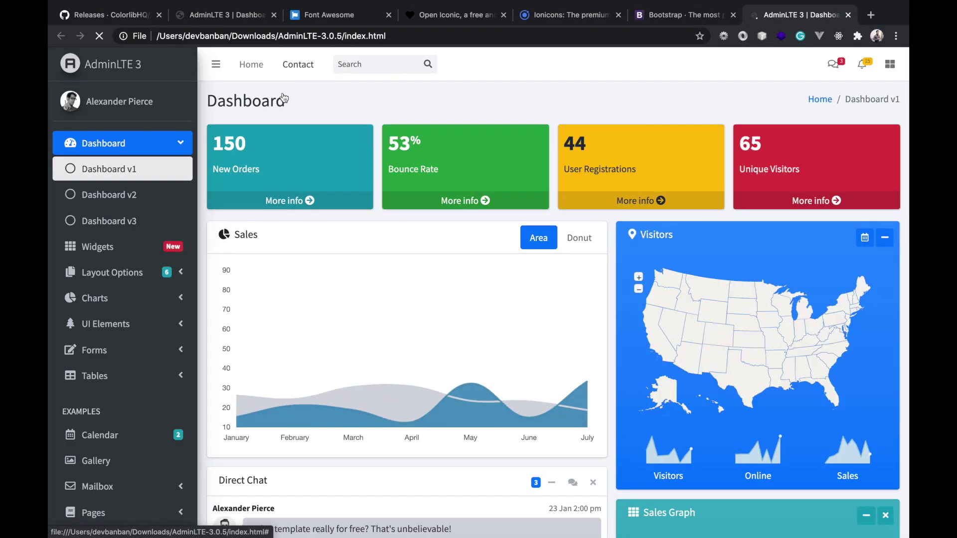
scroll(371, 339, "down", 10)
scroll(371, 337, "up", 10)
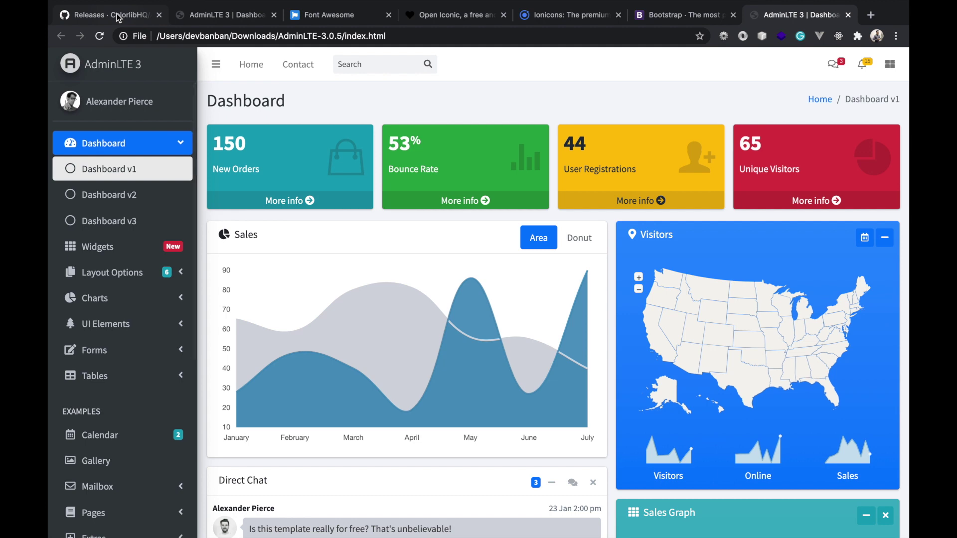
Open the Documentation link under Miscellaneous in the dashboard's navigation.
scroll(124, 366, "down", 8)
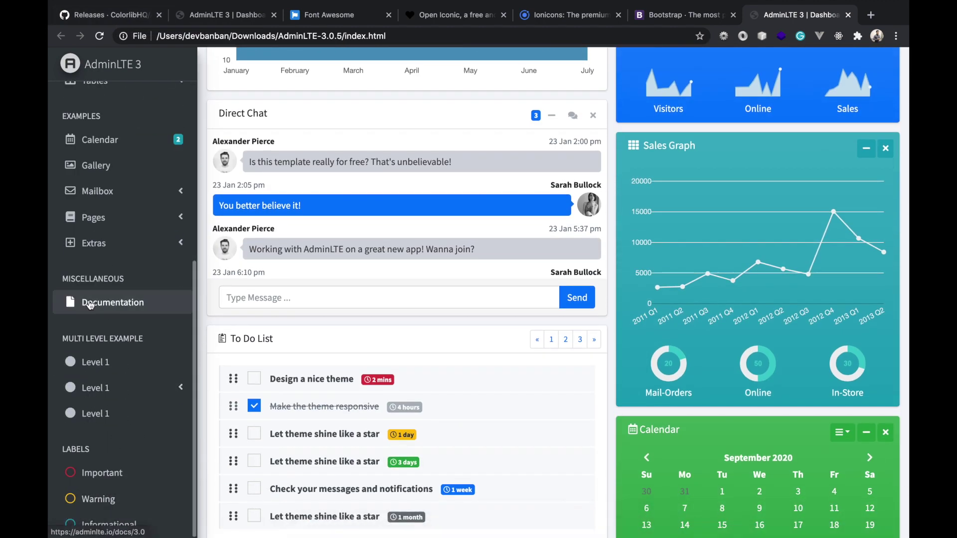
scroll(79, 297, "down", 4)
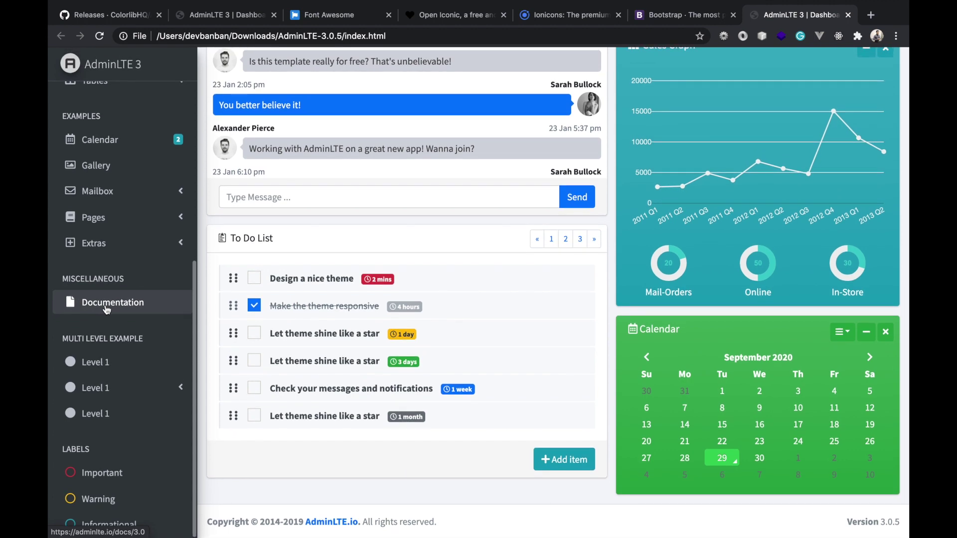
left_click(106, 304)
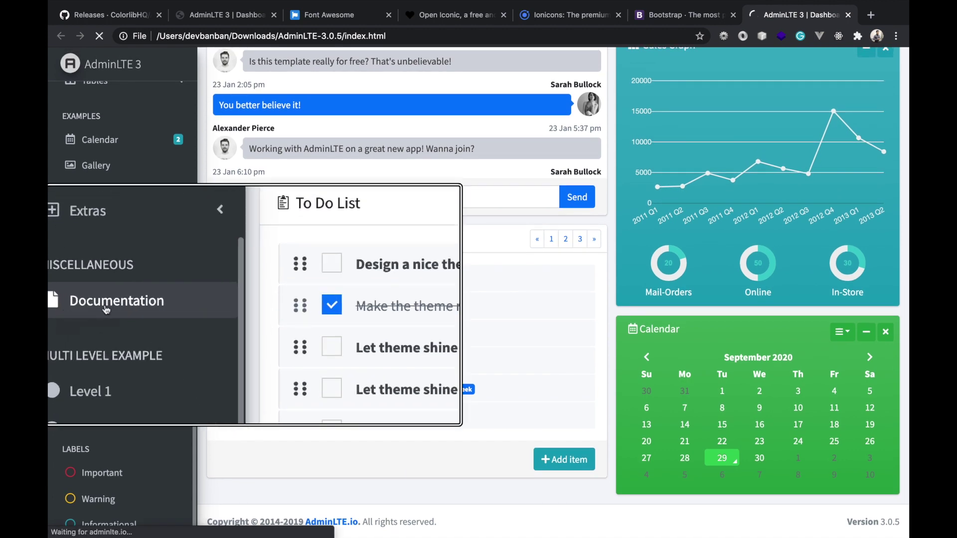